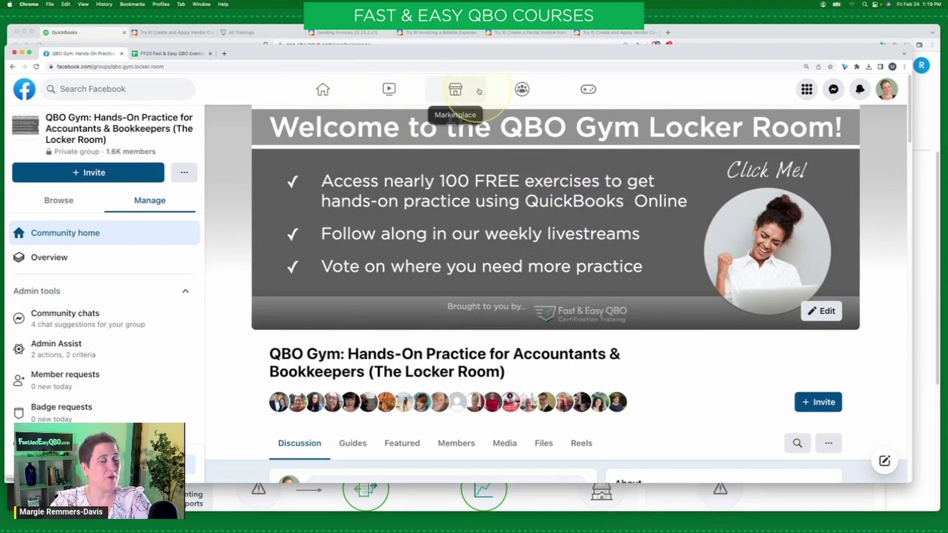
# - Review the FY23 Fast & Easy QBO Exercises spreadsheet's exercise lists, from Getting Started through Basic, Advanced, ProAdvisor Challenges and Retired/Misc/Special Request
pyautogui.click(173, 54)
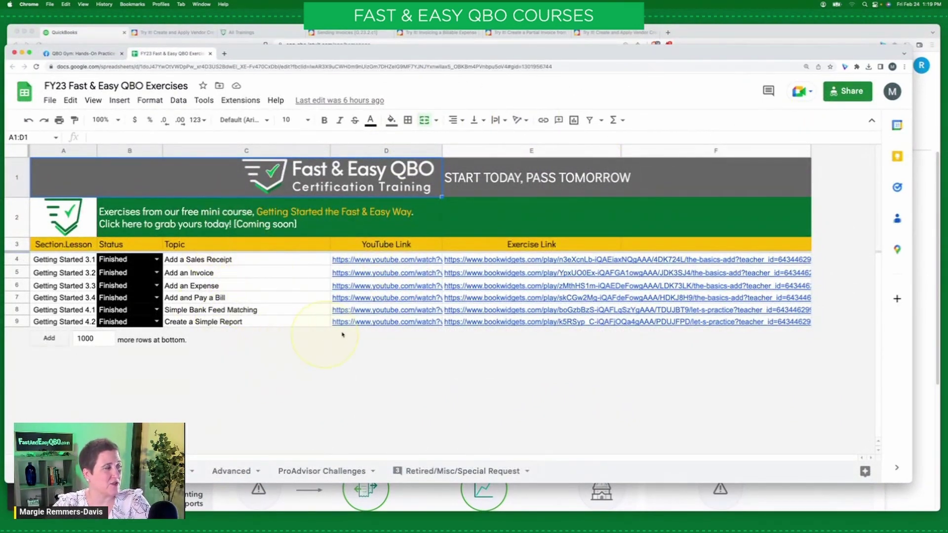
pyautogui.moveTo(344, 334)
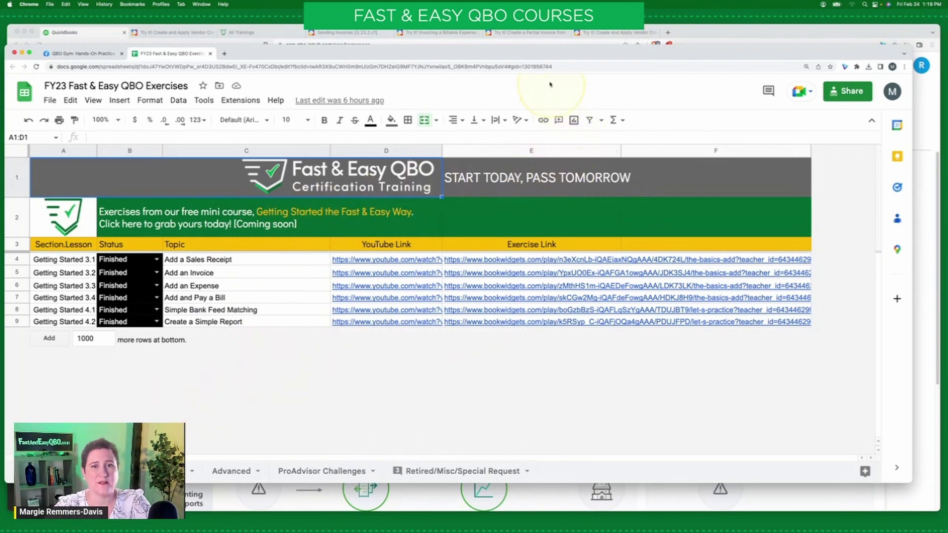
pyautogui.moveTo(460, 52); pyautogui.dragTo(570, 49)
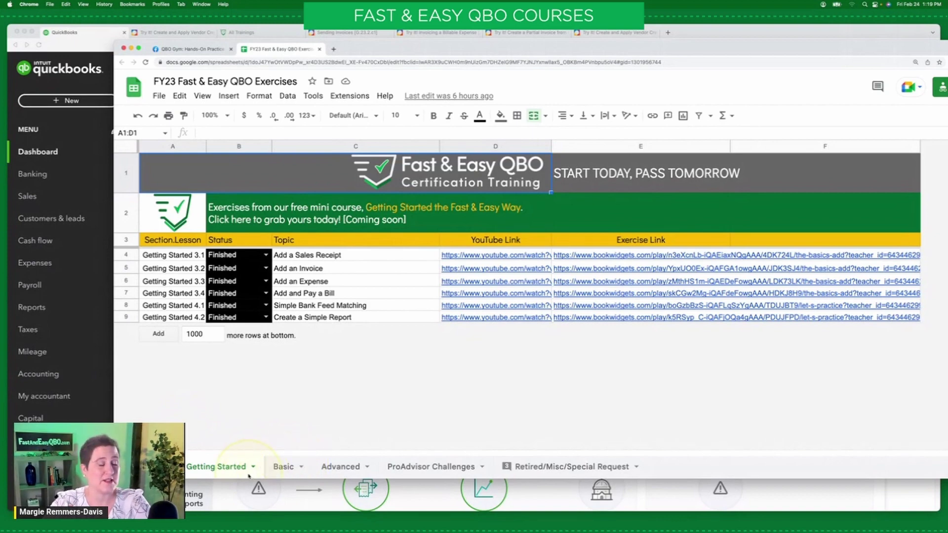
pyautogui.click(284, 473)
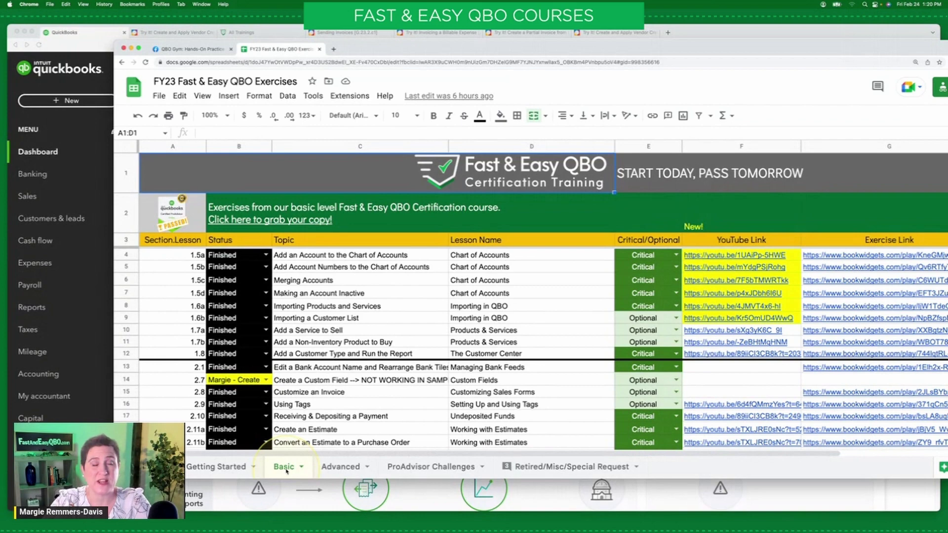
pyautogui.click(337, 474)
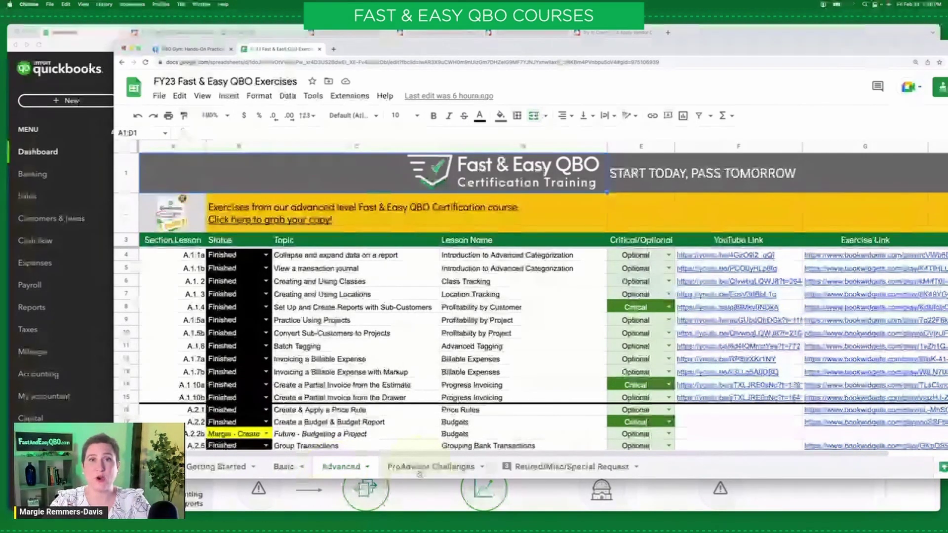
pyautogui.click(464, 467)
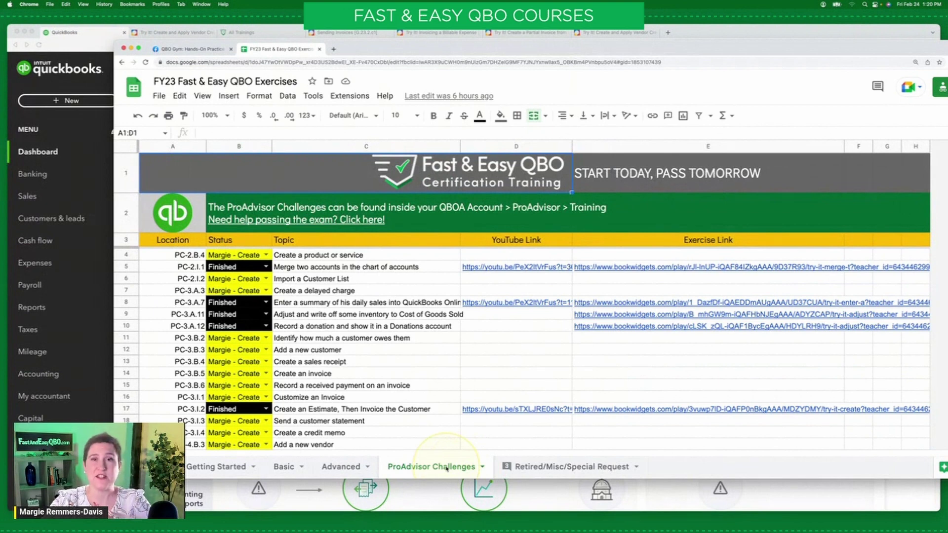
pyautogui.click(546, 472)
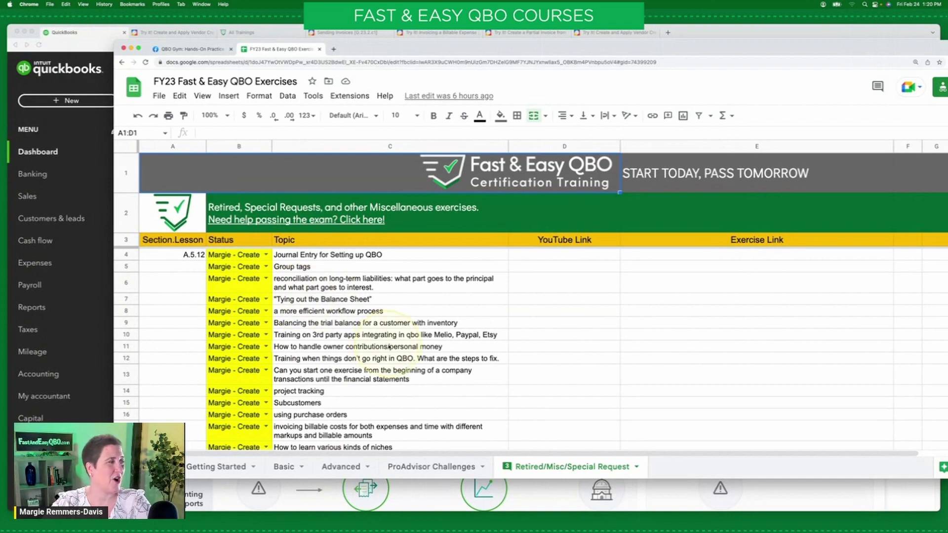
pyautogui.scroll(-3, 389, 346)
pyautogui.scroll(-5, 389, 346)
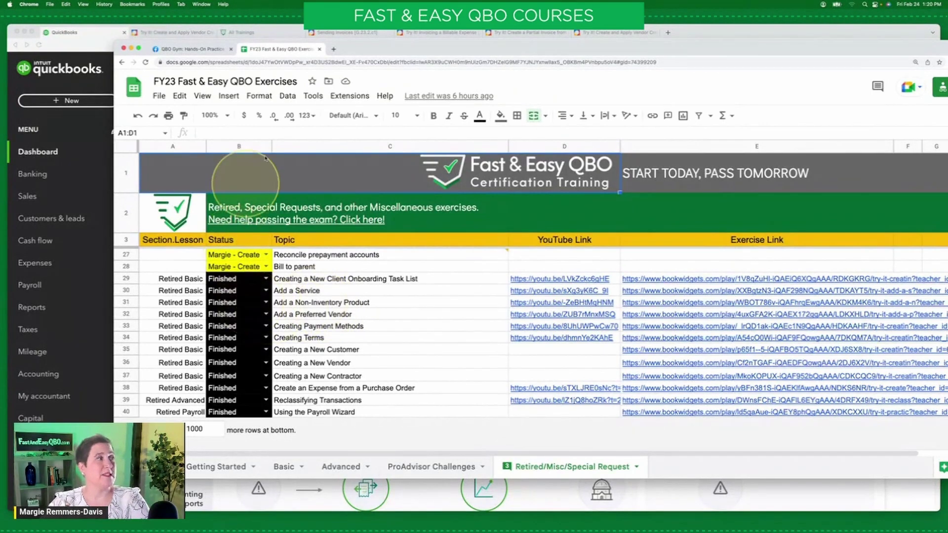
# - Move the spreadsheet window aside, switch to the QBO Gym training site and browse the Cardio (Basic Skills) lesson to its hands-on practice tasks
pyautogui.moveTo(421, 56); pyautogui.dragTo(403, 59)
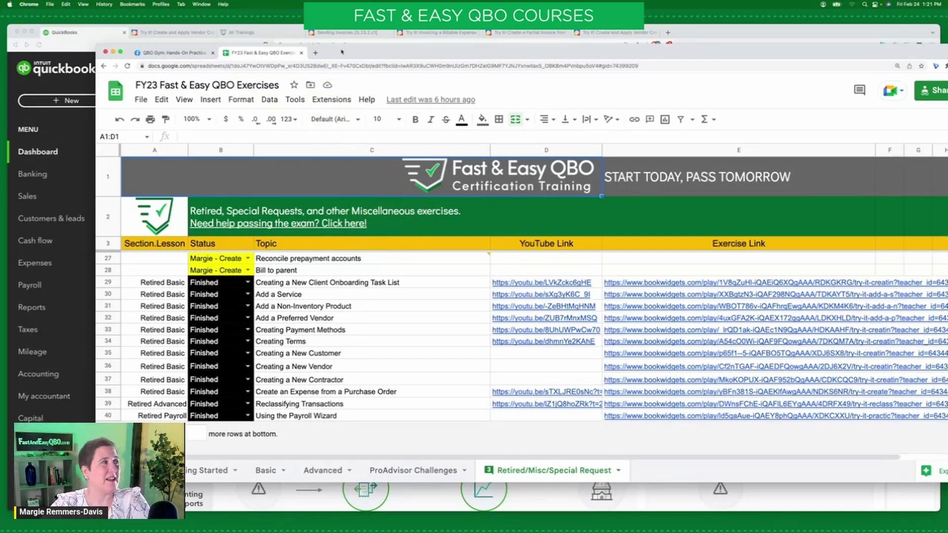
pyautogui.moveTo(341, 51); pyautogui.dragTo(290, 108)
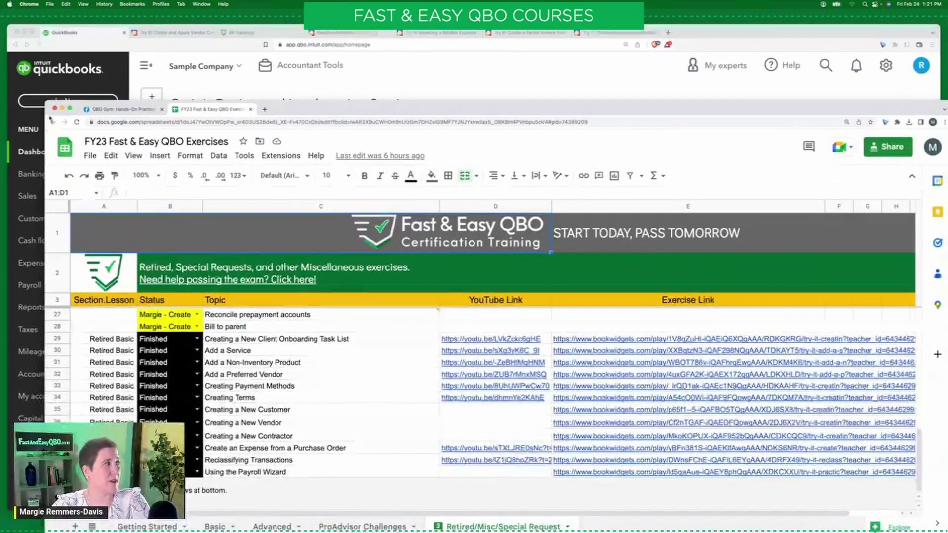
pyautogui.click(241, 32)
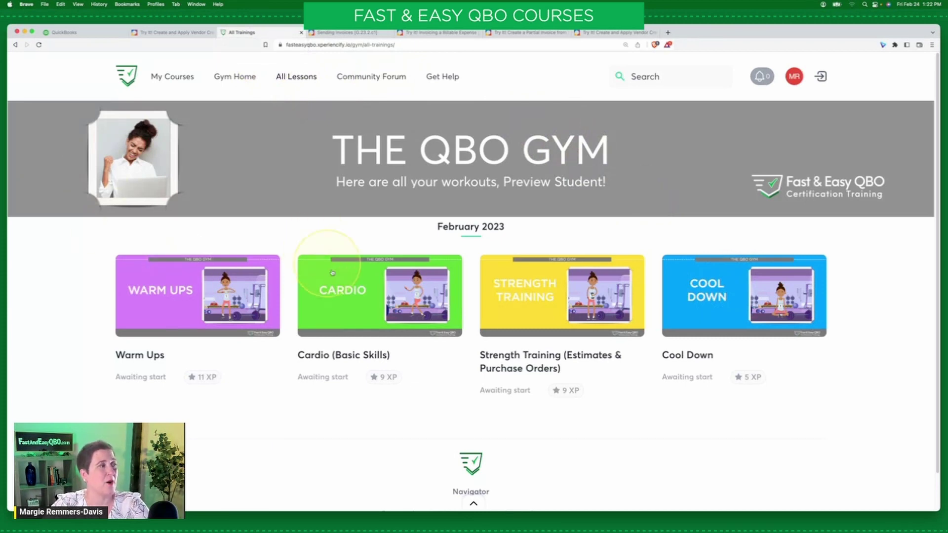
pyautogui.click(361, 293)
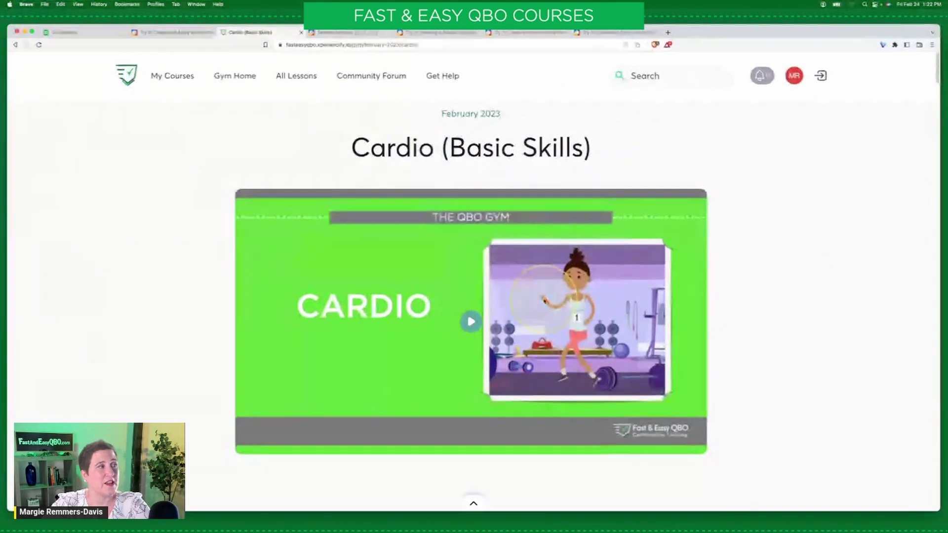
pyautogui.scroll(-5, 543, 301)
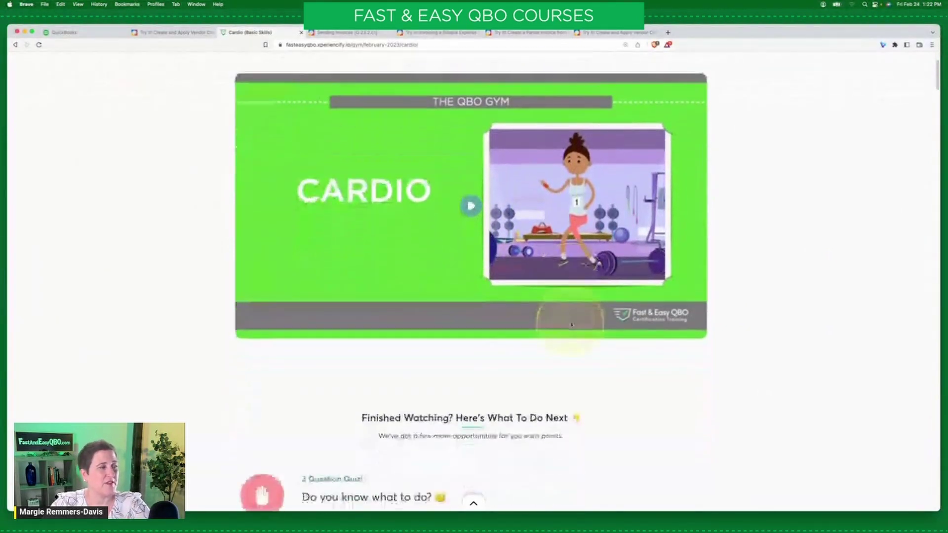
pyautogui.scroll(-15, 571, 325)
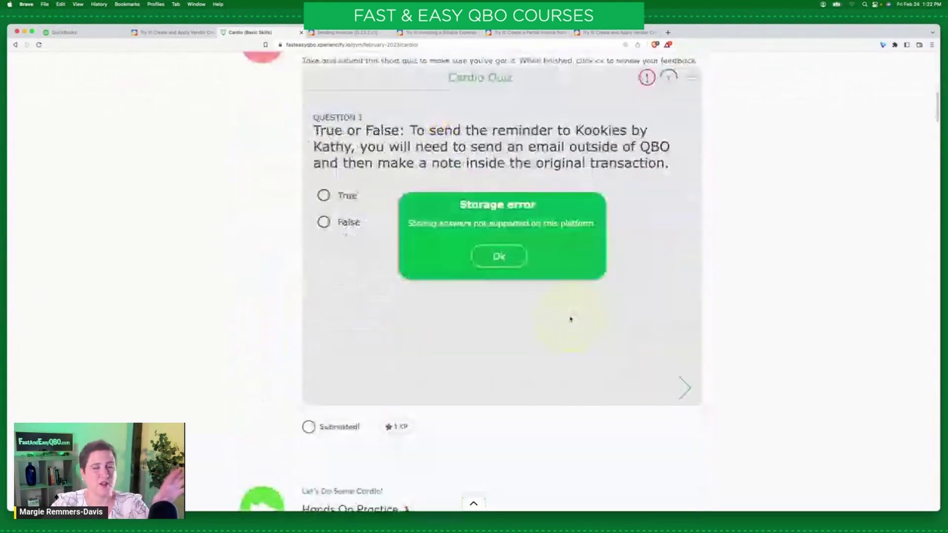
pyautogui.scroll(-12, 571, 319)
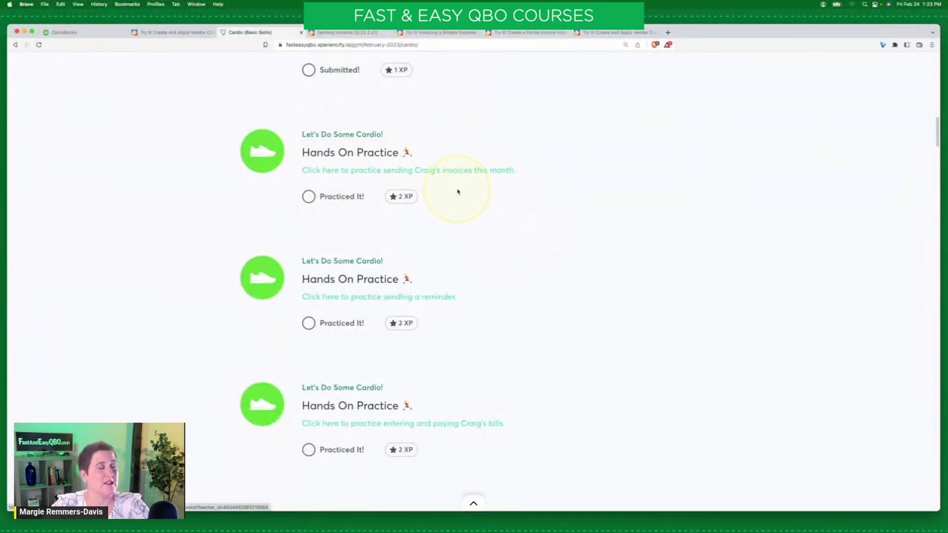
# - Open the practice exercise on sending Craig's invoices and read its Scenario, the Video Games by Dan introduction and Step 1
pyautogui.click(439, 171)
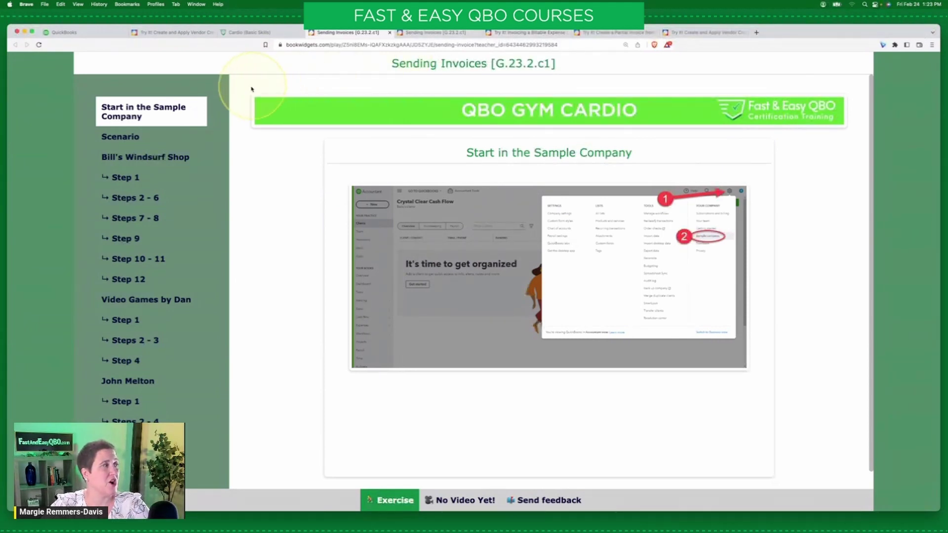
pyautogui.click(132, 301)
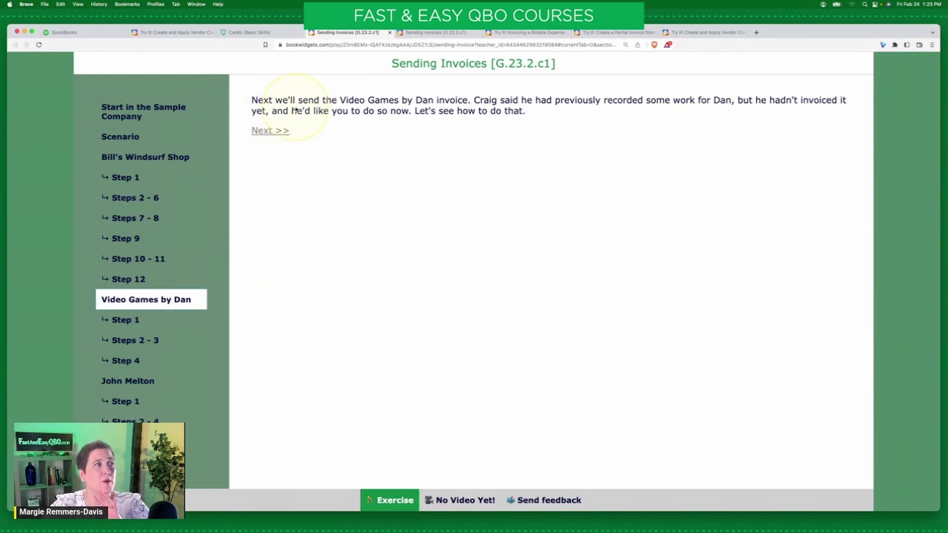
pyautogui.click(120, 139)
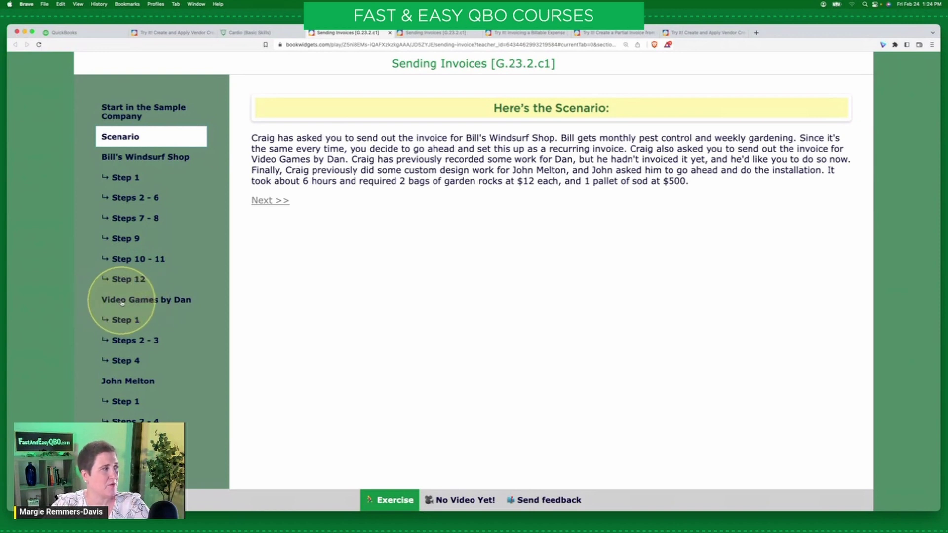
pyautogui.click(121, 301)
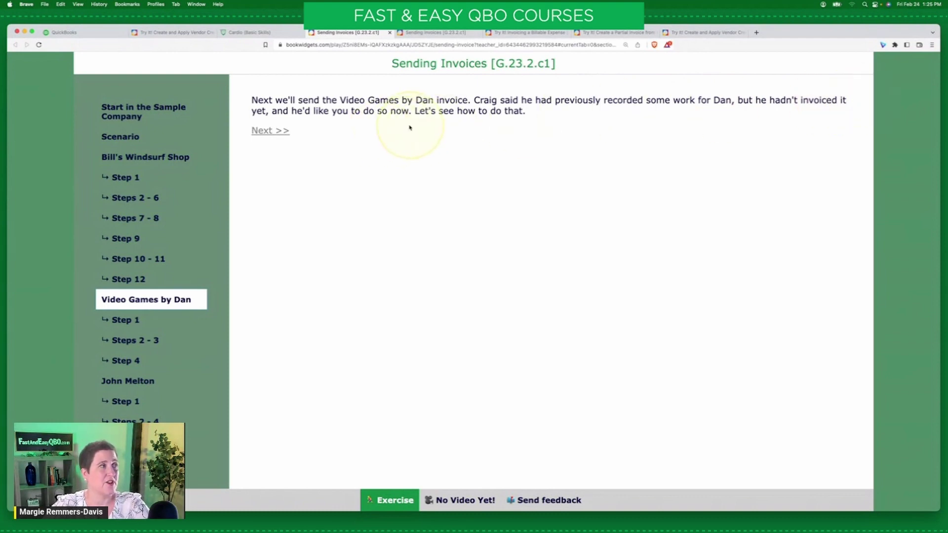
pyautogui.click(270, 130)
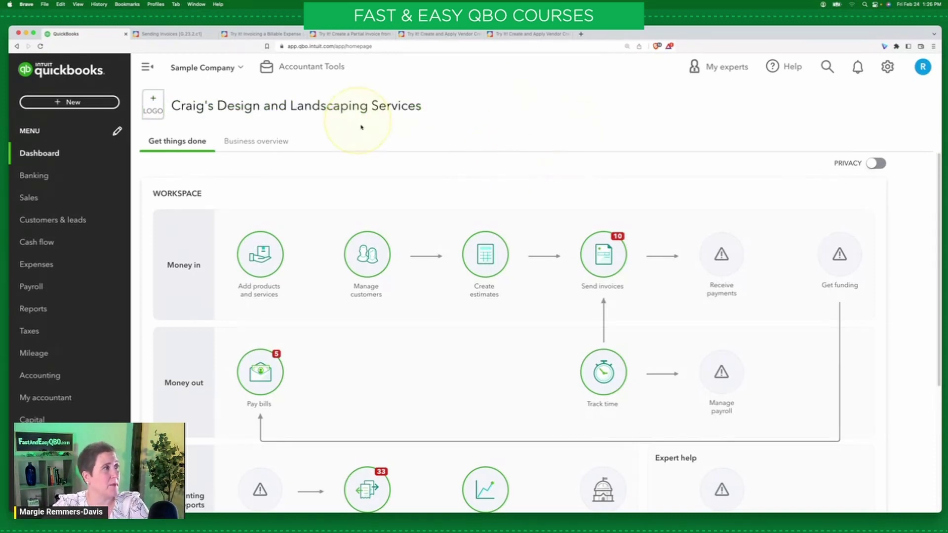
# - Start a new invoice in QuickBooks Online and read Steps 2 - 3 of the exercise's Video Games by Dan section
pyautogui.click(189, 35)
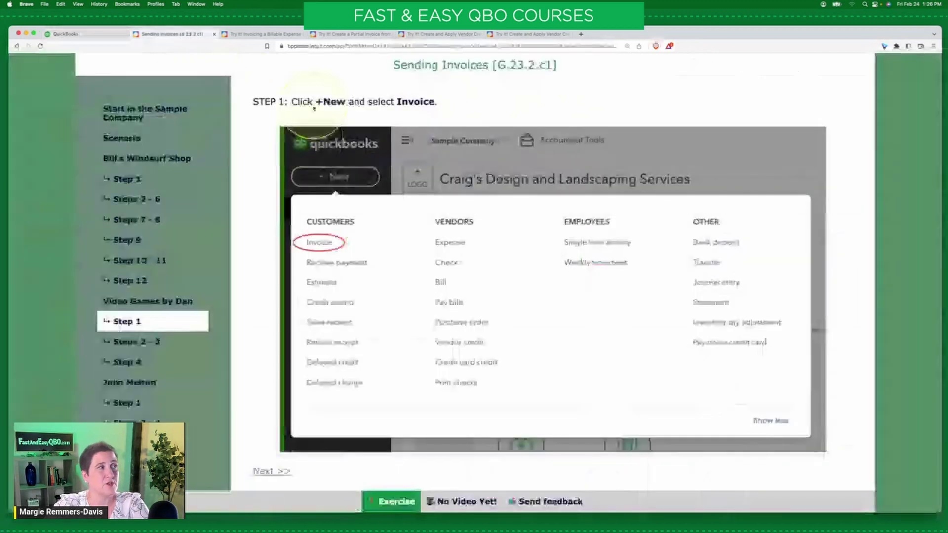
pyautogui.click(74, 34)
pyautogui.click(81, 100)
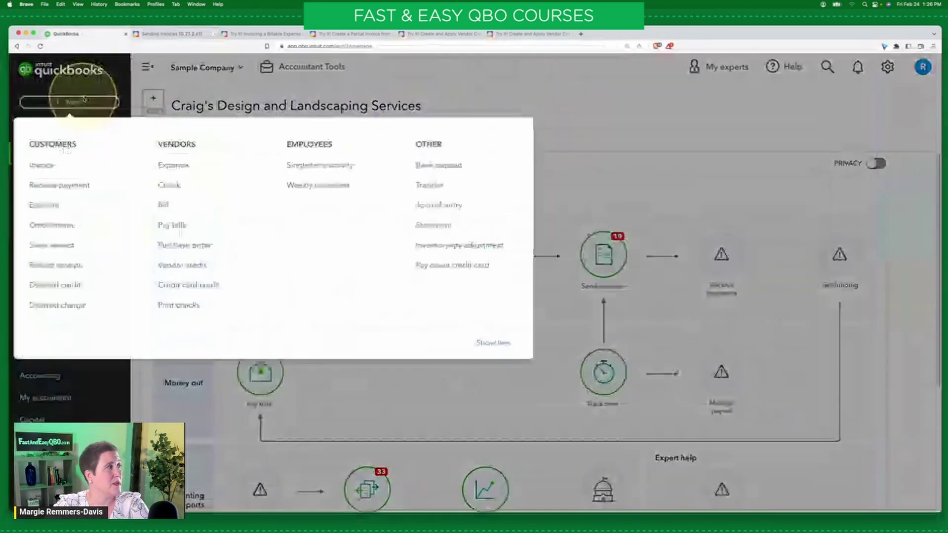
pyautogui.click(178, 35)
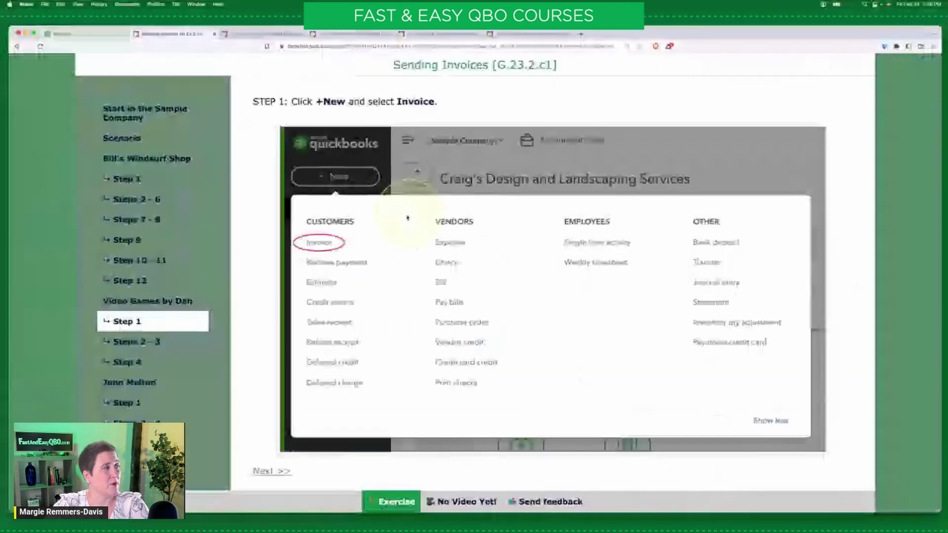
pyautogui.click(148, 342)
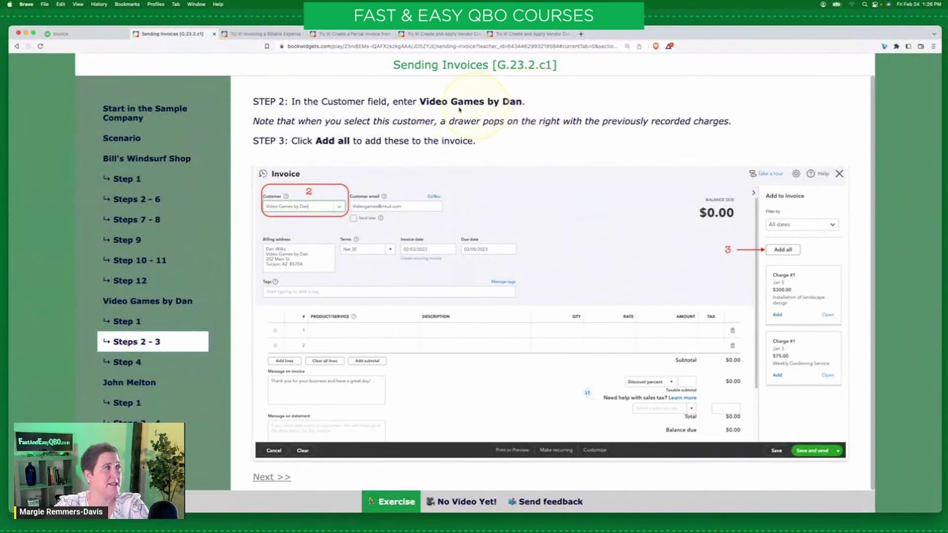
# - Select Video Games by Dan as the customer on the new invoice and close the invoice without saving
pyautogui.click(69, 34)
pyautogui.click(51, 163)
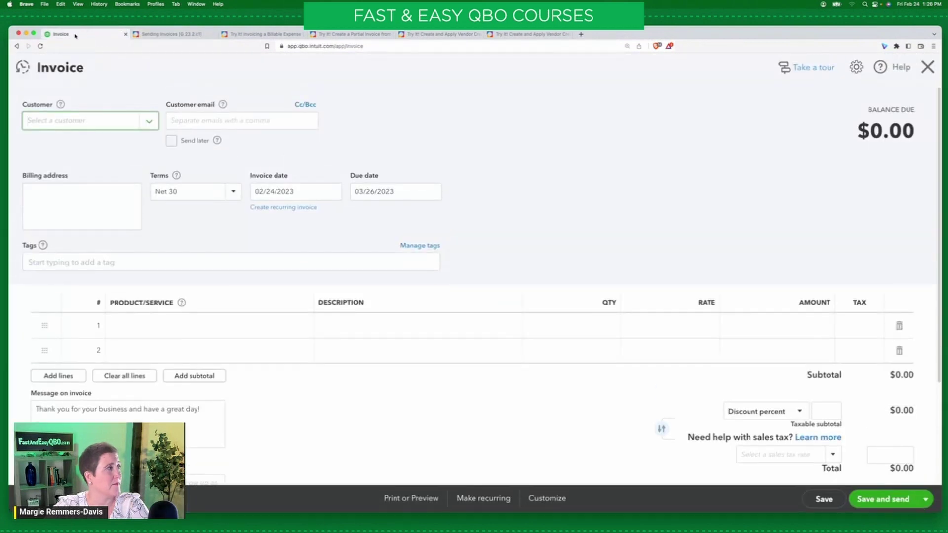
pyautogui.click(61, 126)
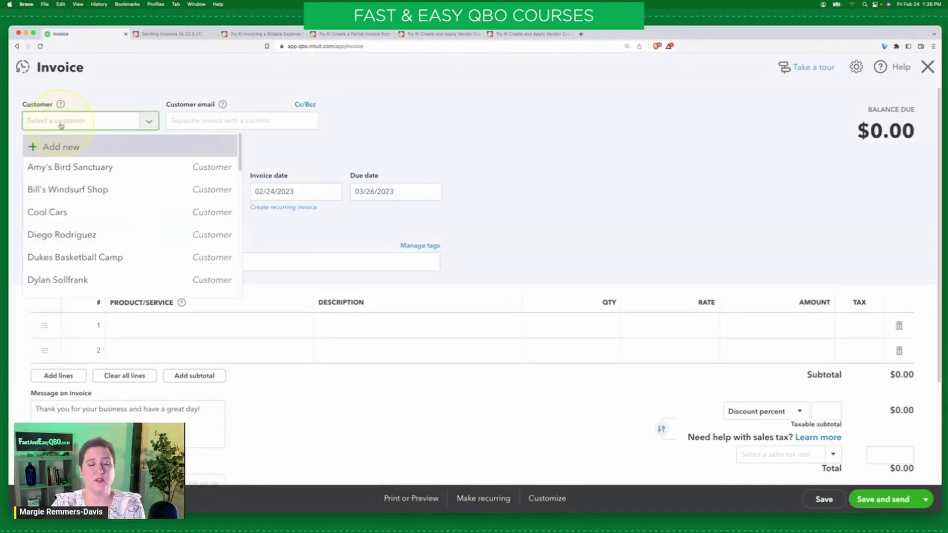
pyautogui.write('video')
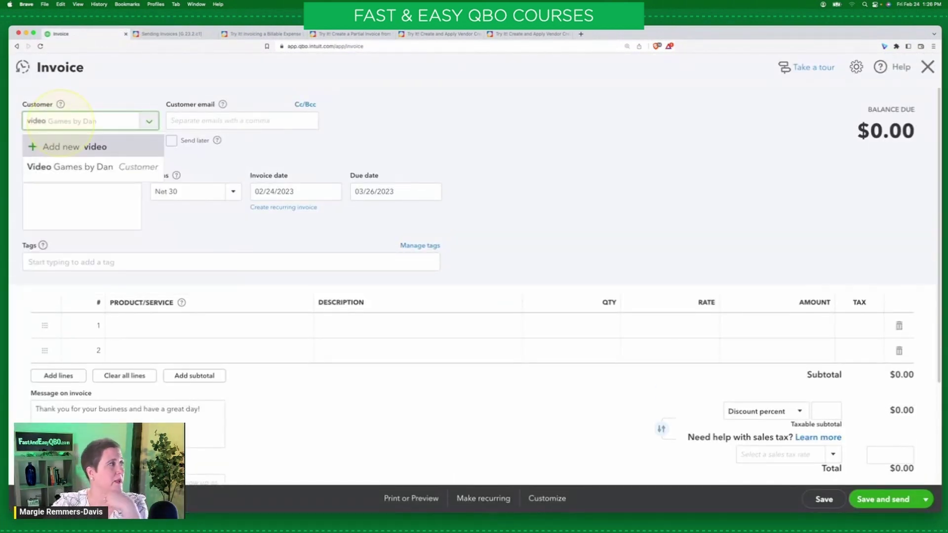
pyautogui.click(84, 167)
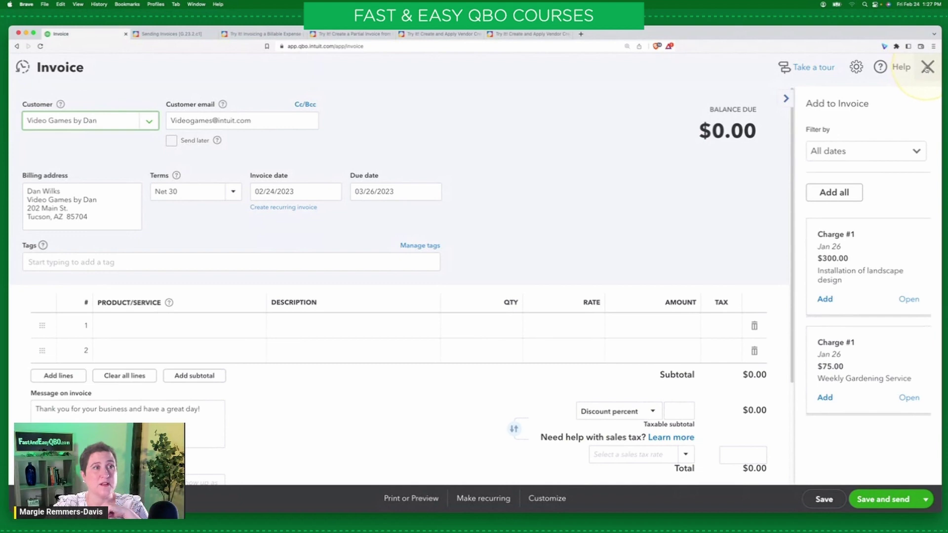
pyautogui.click(927, 69)
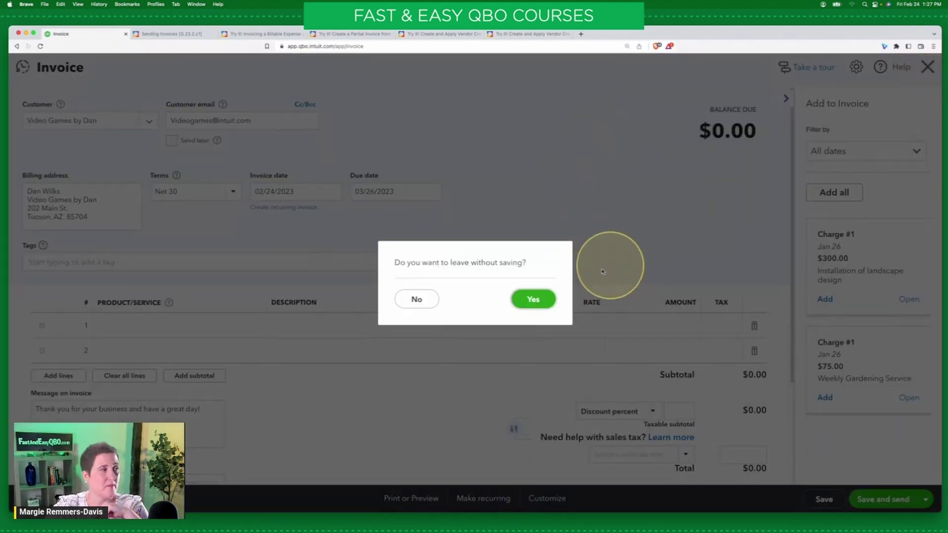
pyautogui.click(533, 299)
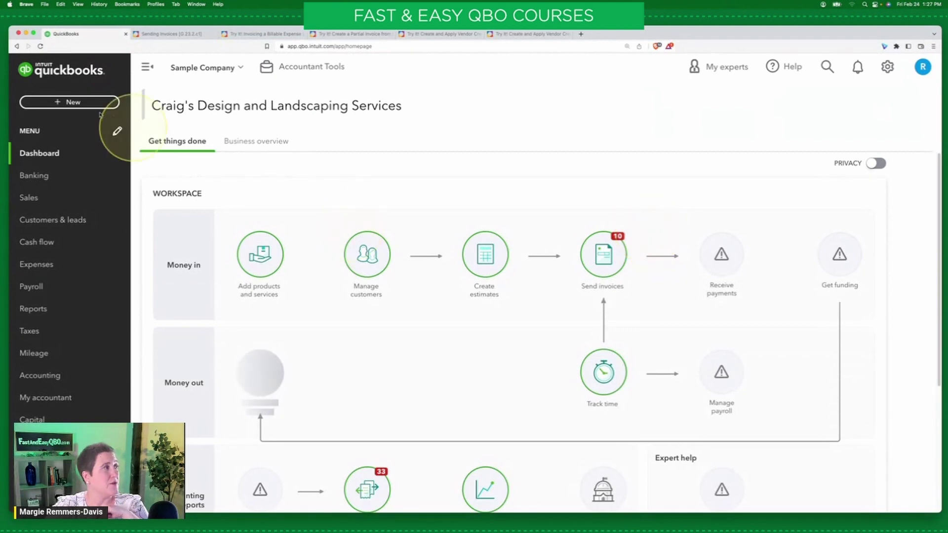
# - Create a new delayed charge and select Video Games by Dan as its customer
pyautogui.click(78, 103)
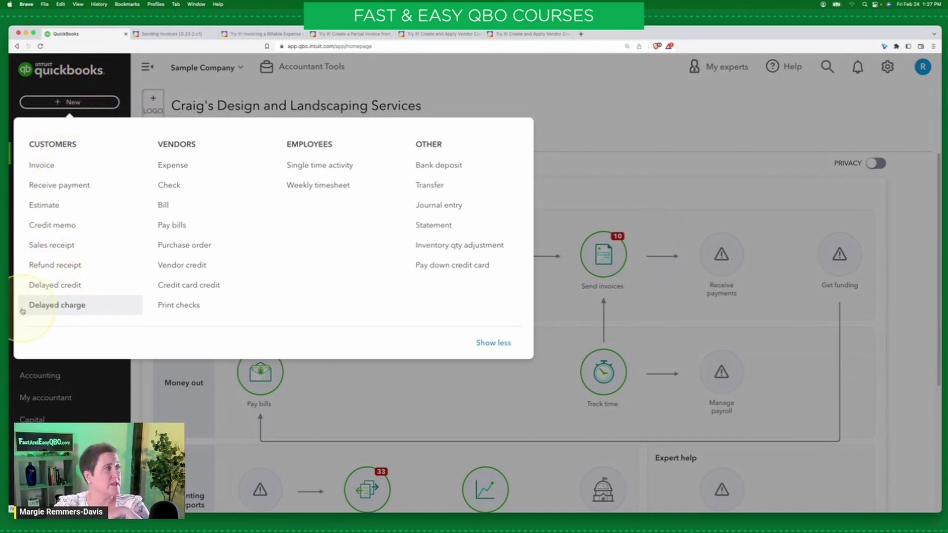
pyautogui.click(73, 306)
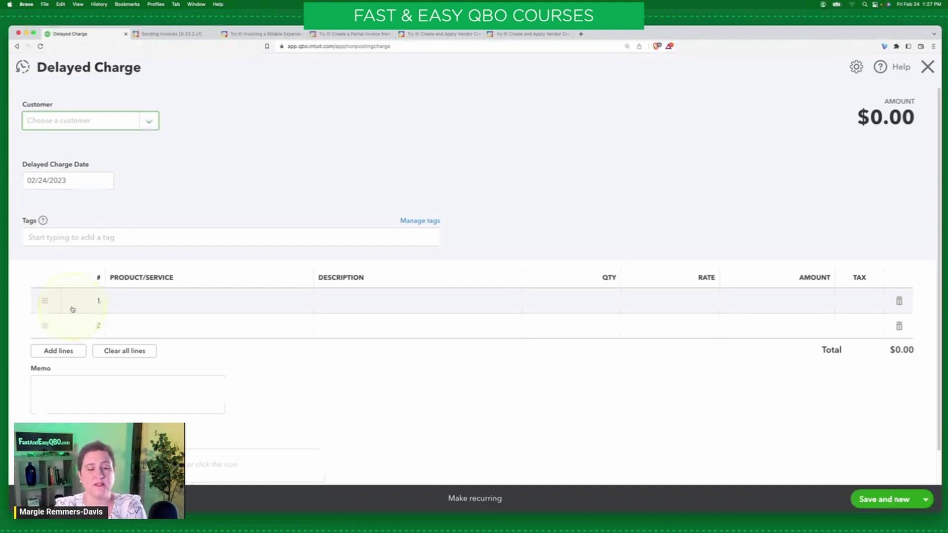
pyautogui.write('vide')
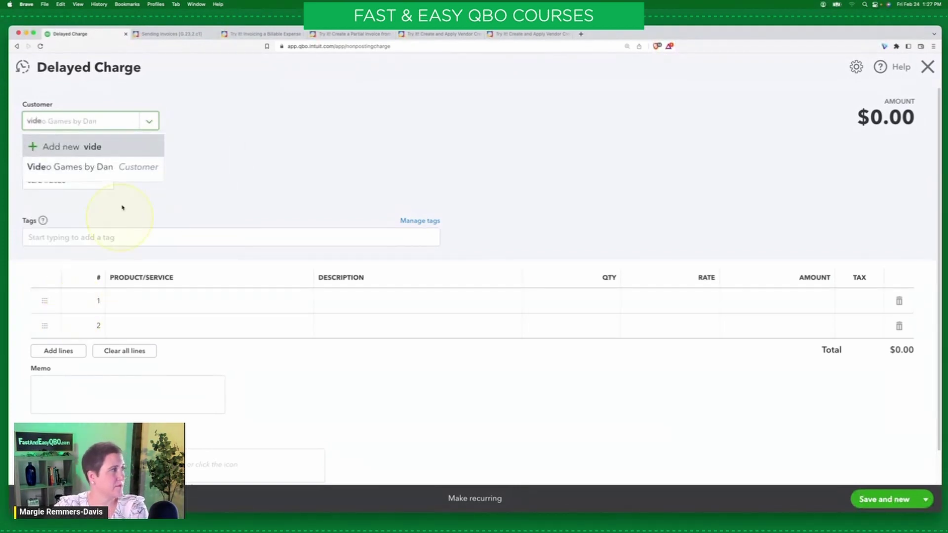
pyautogui.click(118, 166)
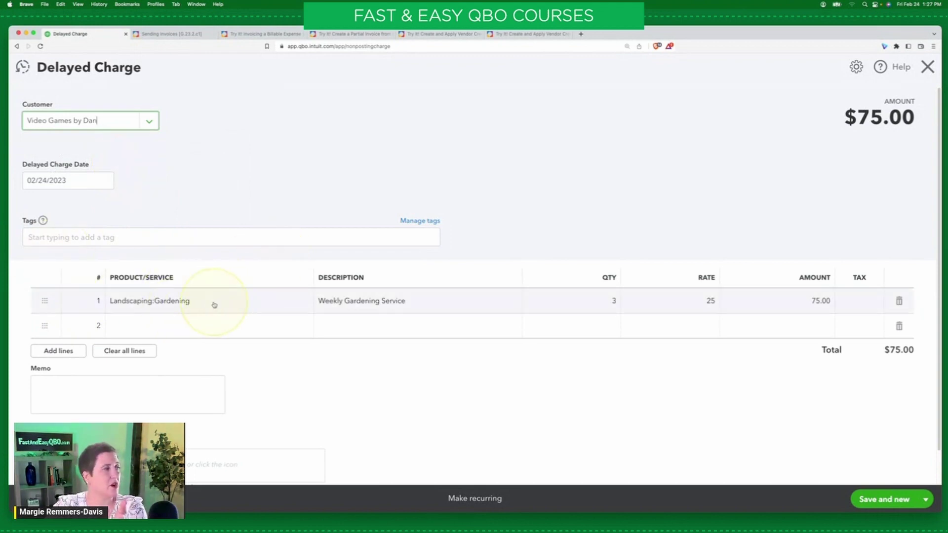
# - Remove the prefilled Landscaping:Gardening line from the delayed charge and add the Design product on line 1 instead
pyautogui.click(171, 302)
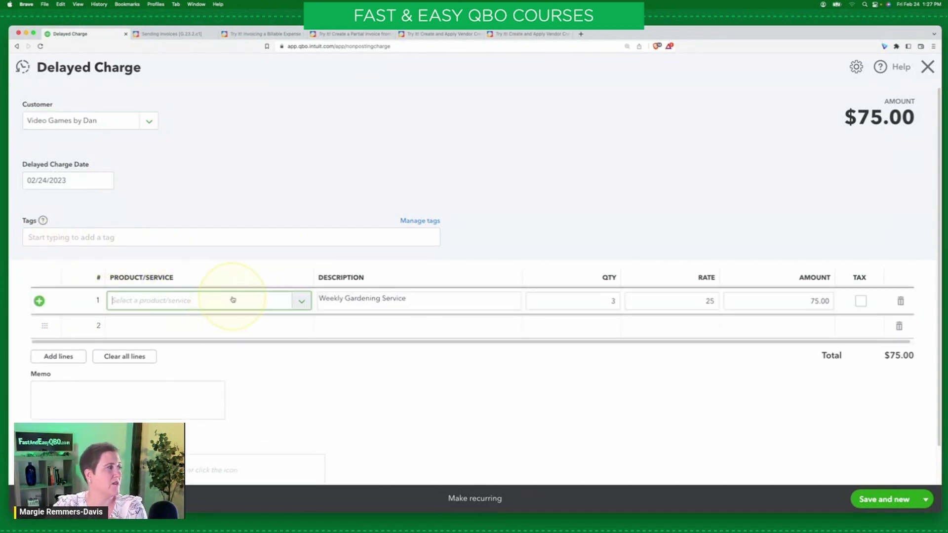
pyautogui.click(900, 300)
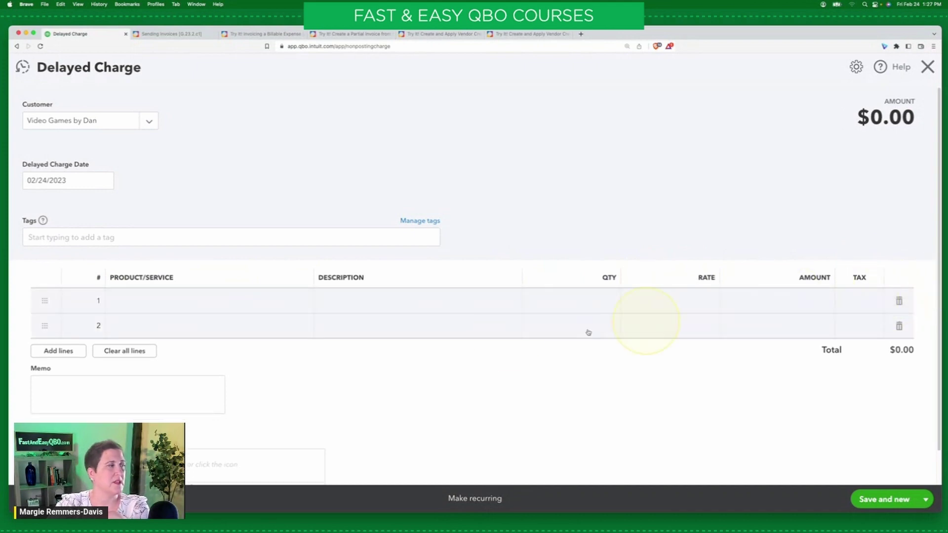
pyautogui.click(277, 302)
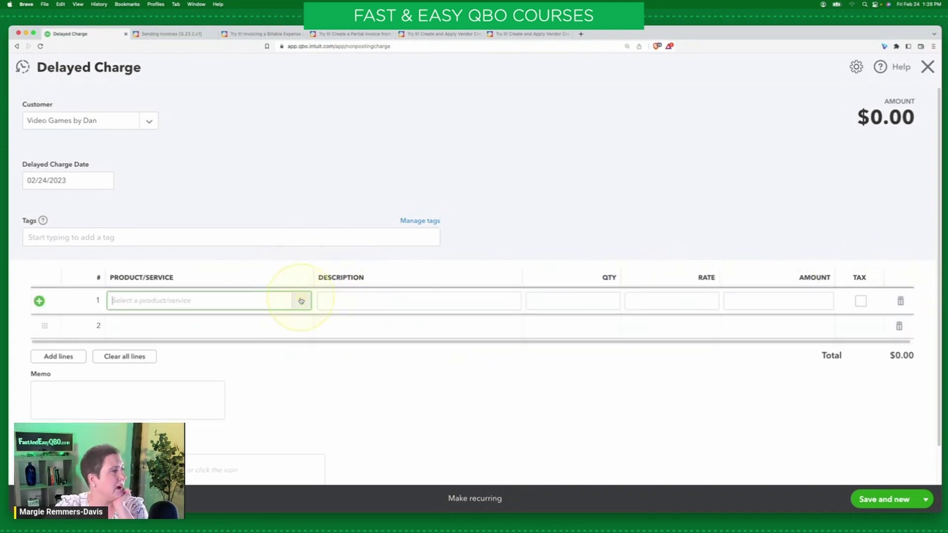
pyautogui.click(300, 300)
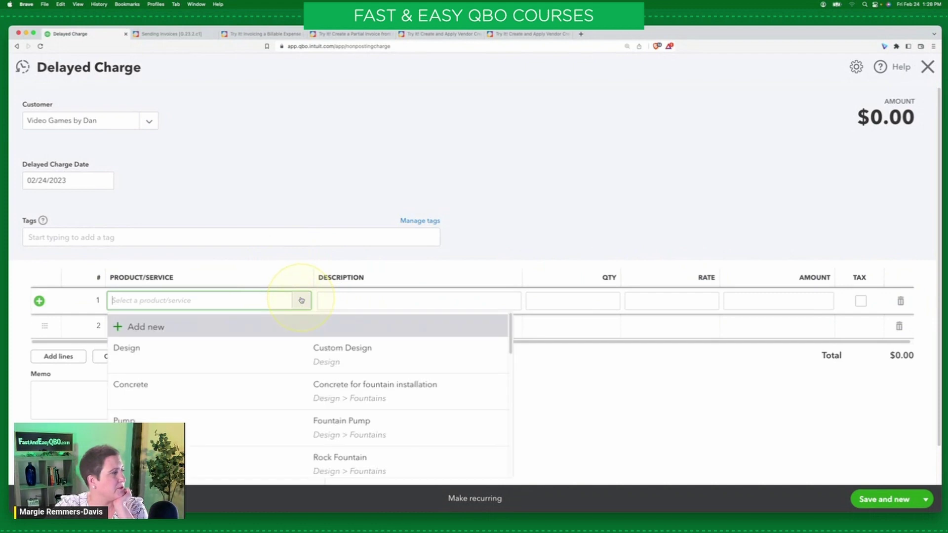
pyautogui.click(356, 367)
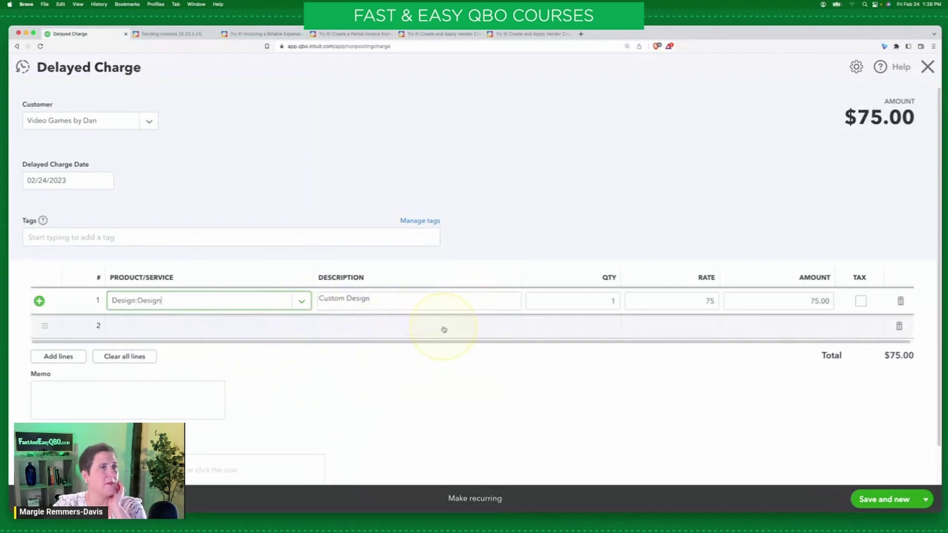
# - Extend the design line's description to "Custom Design -- Added by" plus the author's first name, and save and close the delayed charge
pyautogui.click(405, 299)
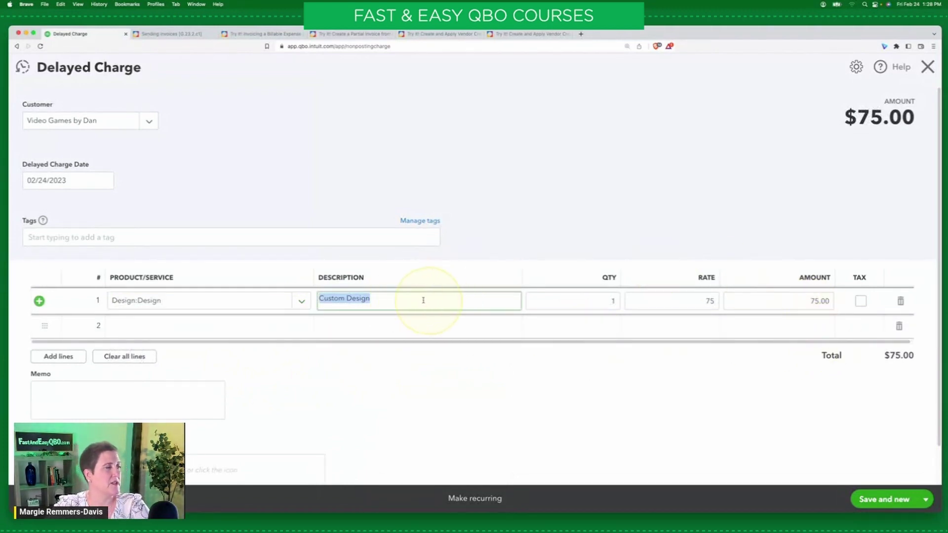
pyautogui.click(383, 299)
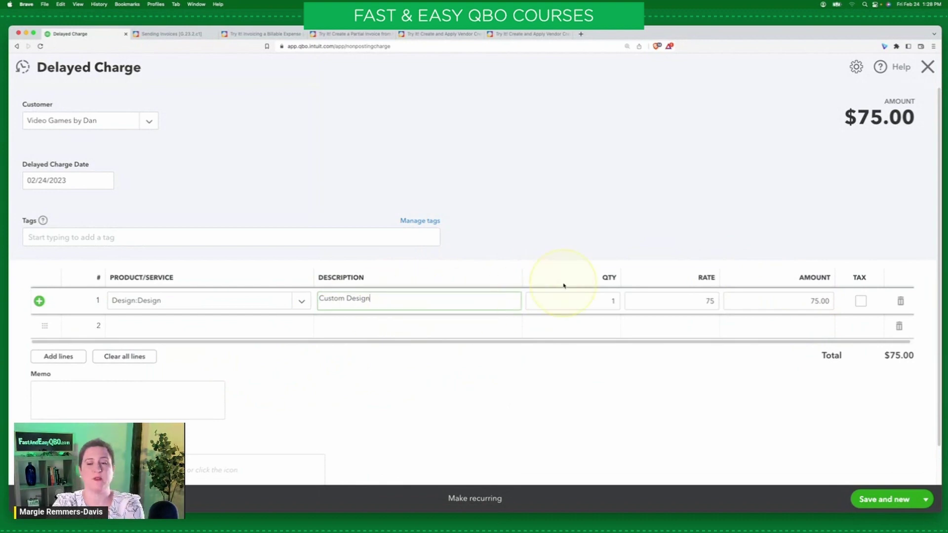
pyautogui.write('--')
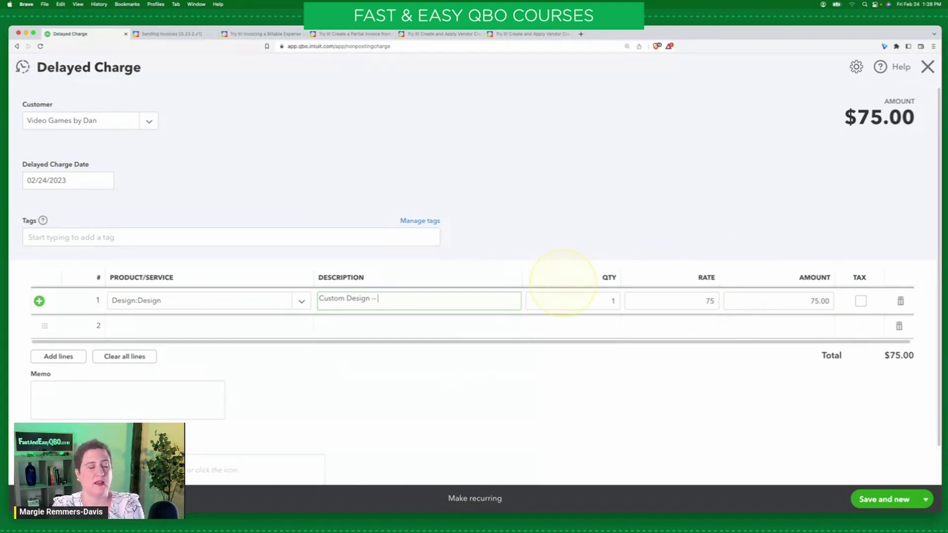
pyautogui.write(' Addwd --')
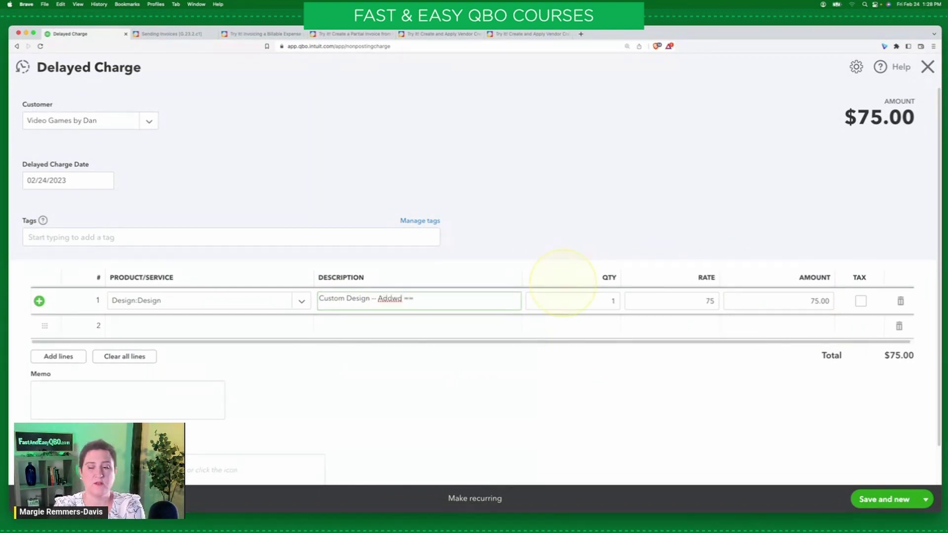
pyautogui.press('BackSpace')
pyautogui.press('BackSpace')
pyautogui.press('BackSpace')
pyautogui.press('BackSpace')
pyautogui.press('BackSpace')
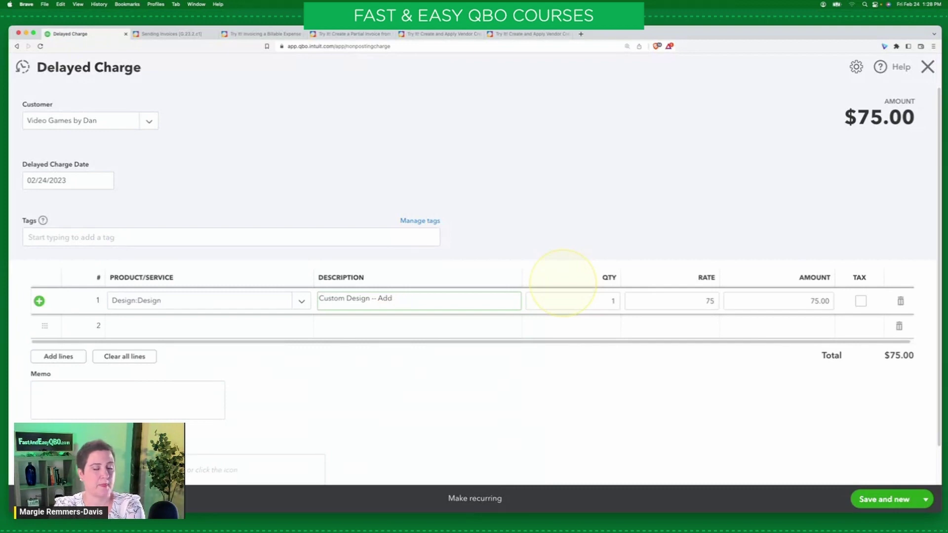
pyautogui.write('ed b')
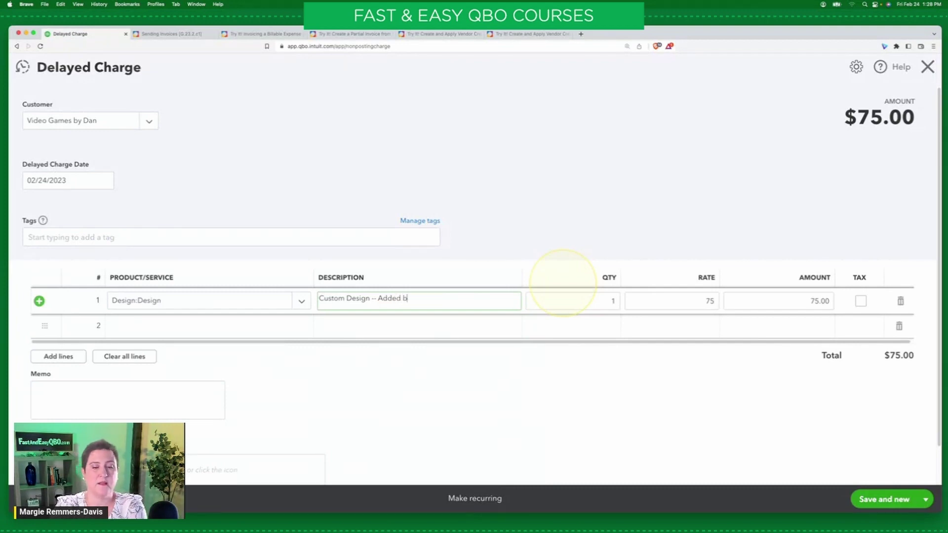
pyautogui.write('y Marfu==')
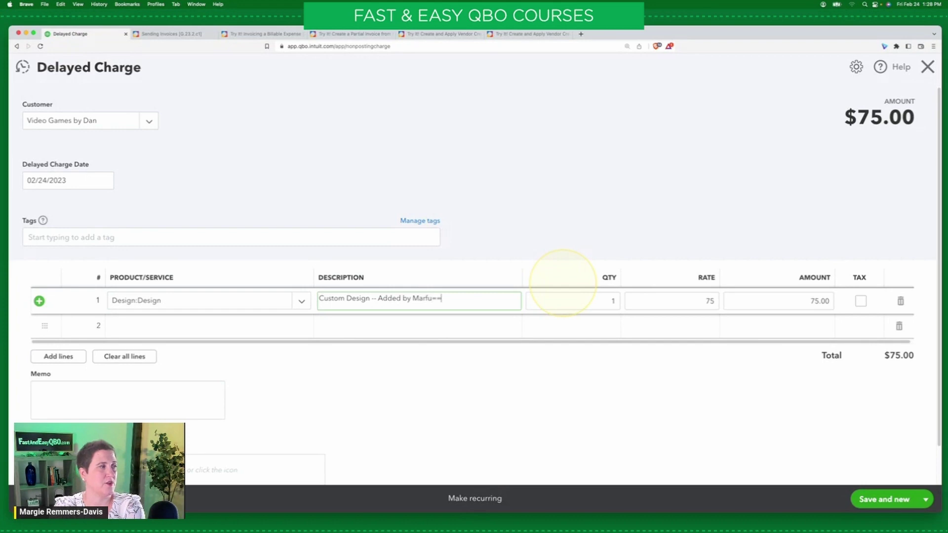
pyautogui.write('g')
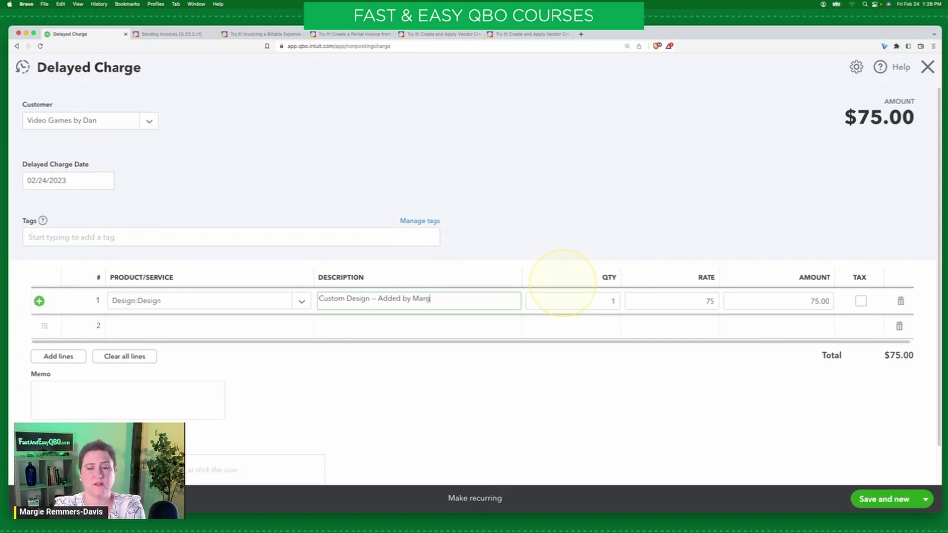
pyautogui.write('ie')
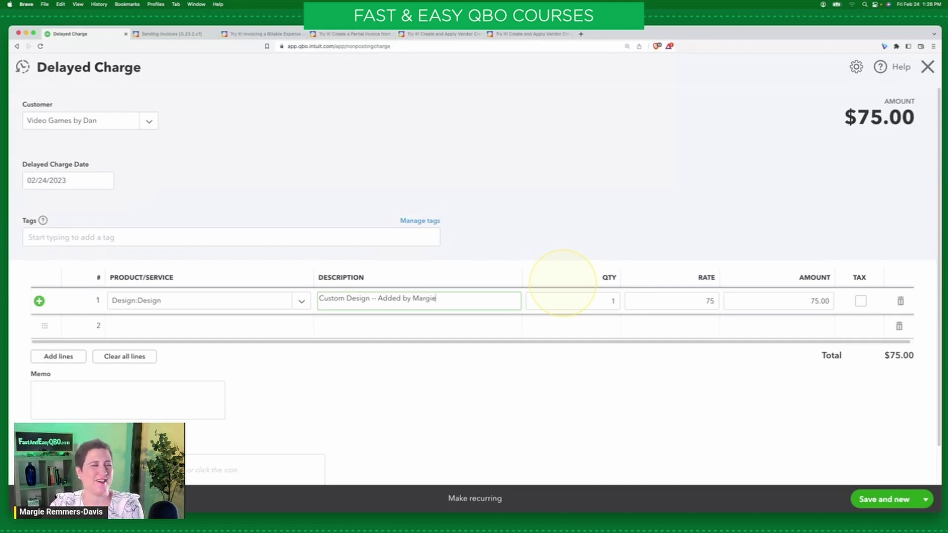
pyautogui.press('Tab')
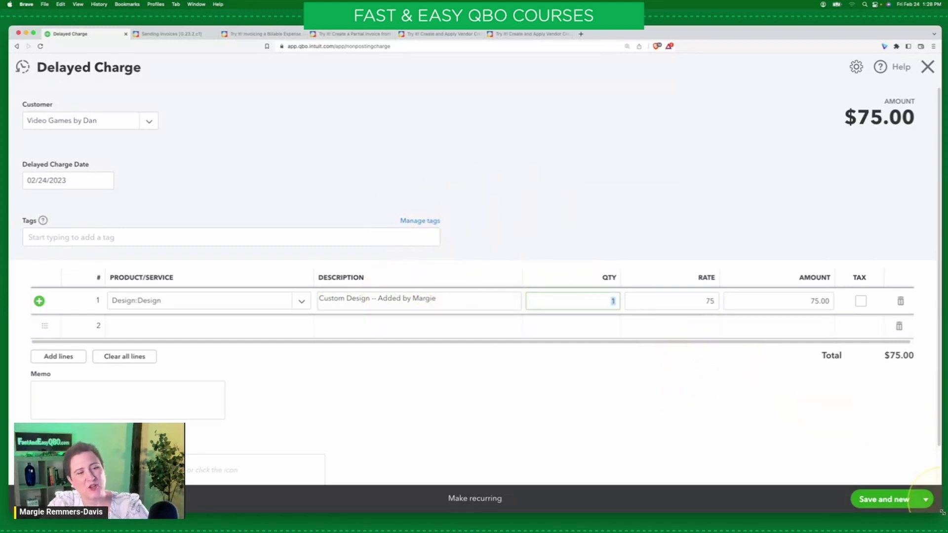
pyautogui.click(876, 499)
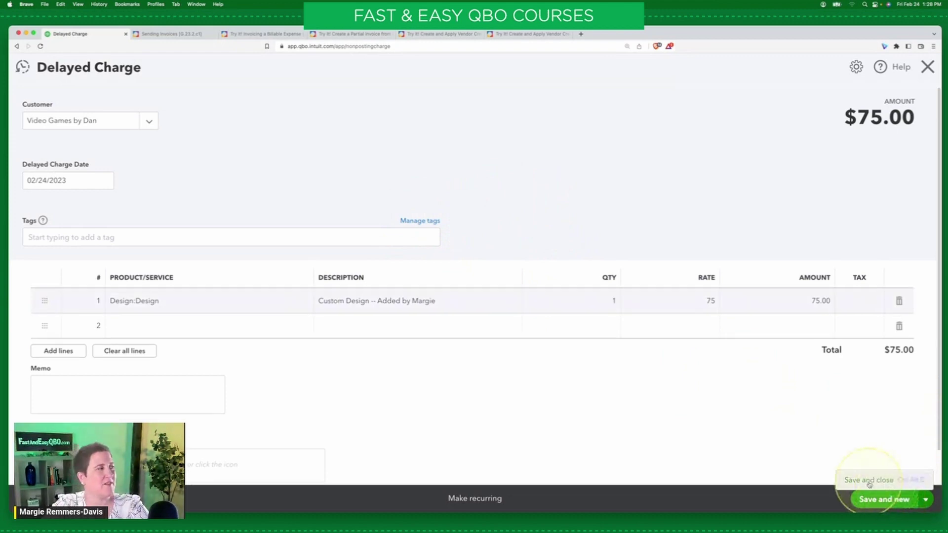
pyautogui.click(869, 481)
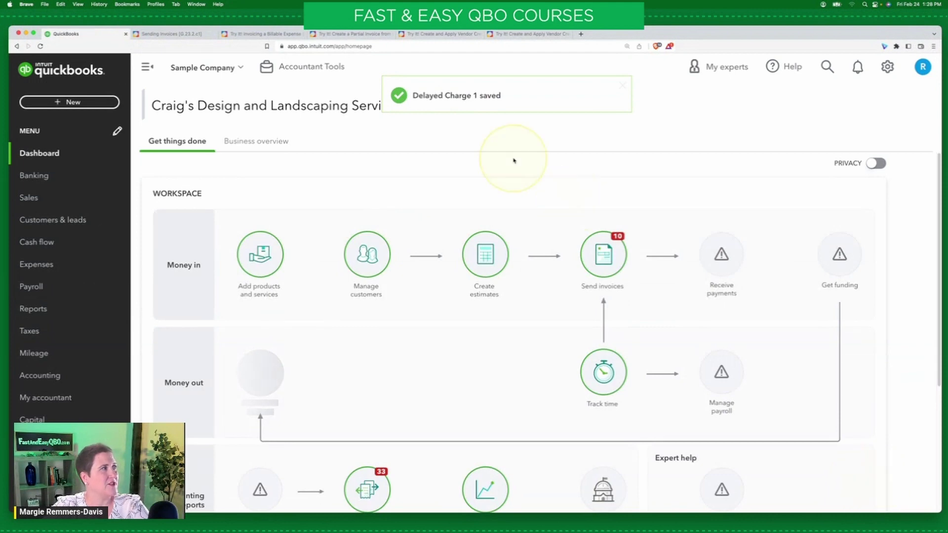
# - Read Step 1 of the exercise's Video Games by Dan section and start a new invoice for that customer in QuickBooks Online
pyautogui.click(171, 34)
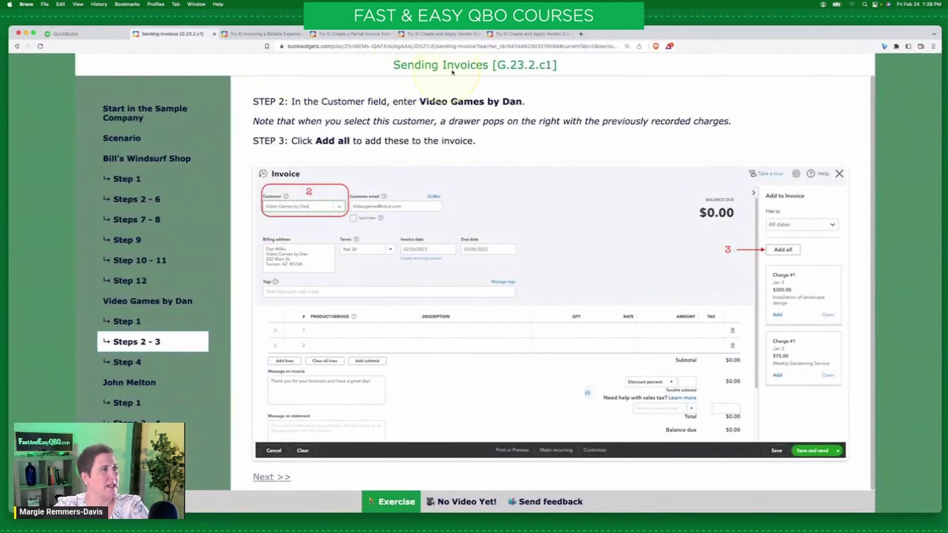
pyautogui.click(148, 321)
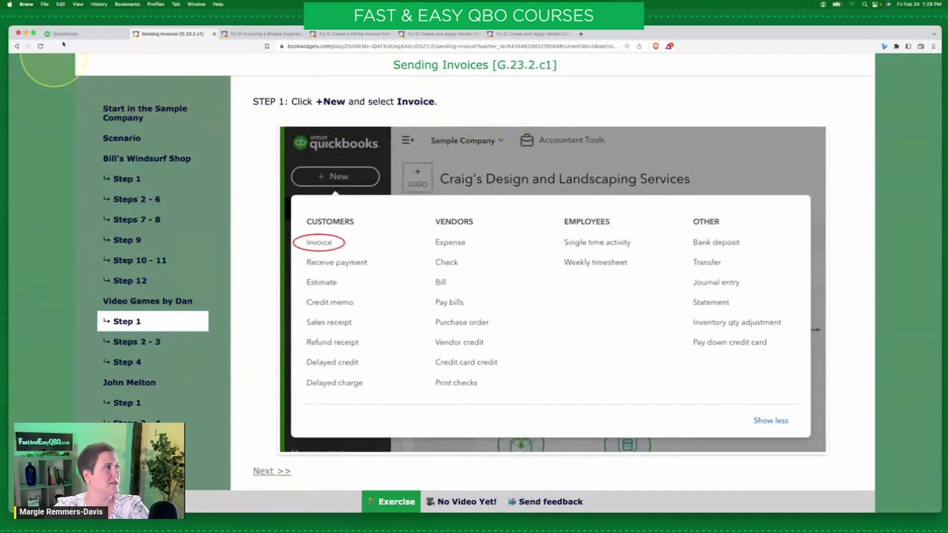
pyautogui.click(79, 34)
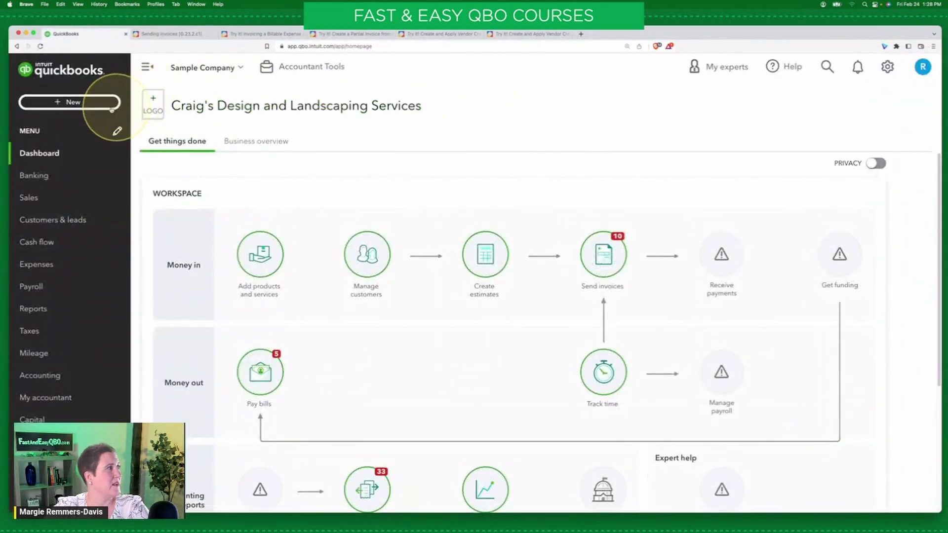
pyautogui.click(74, 103)
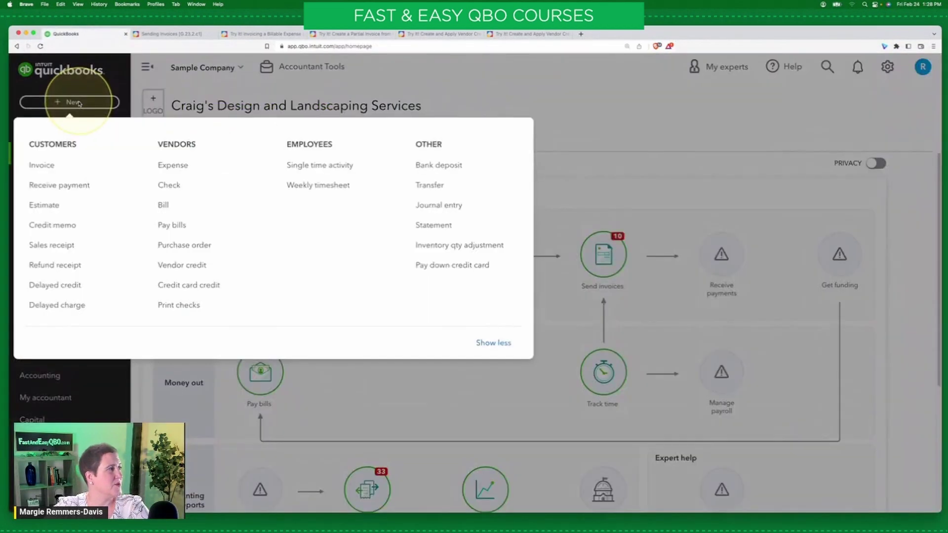
pyautogui.click(44, 166)
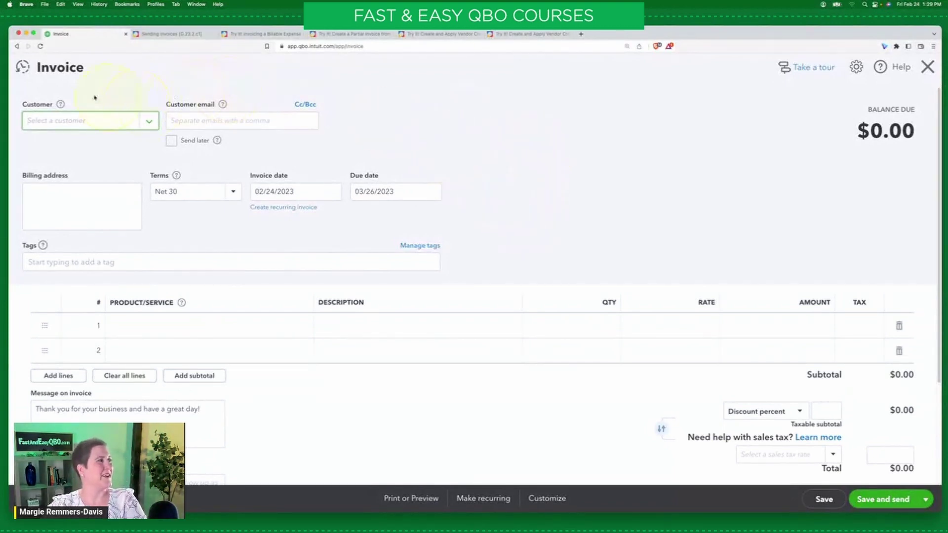
pyautogui.click(52, 121)
pyautogui.write('v')
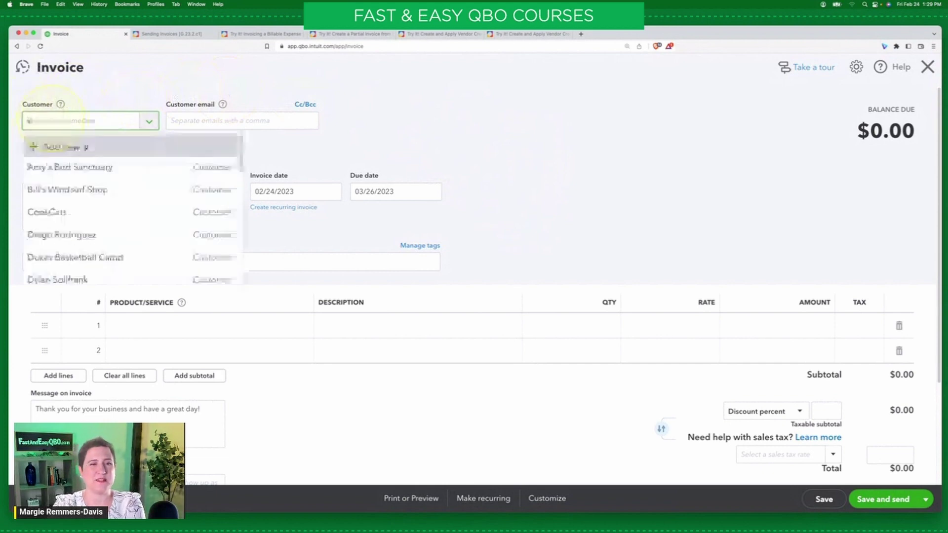
pyautogui.write('ideo')
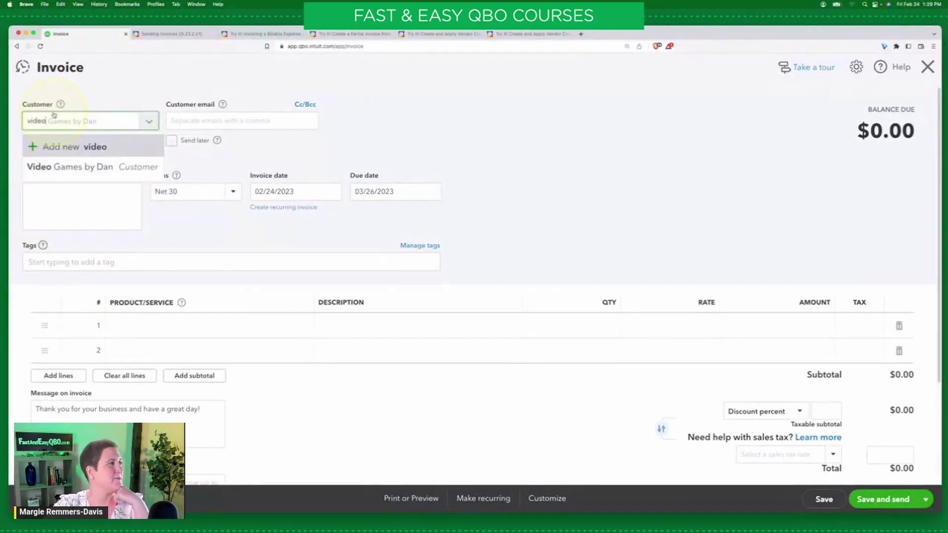
pyautogui.click(110, 167)
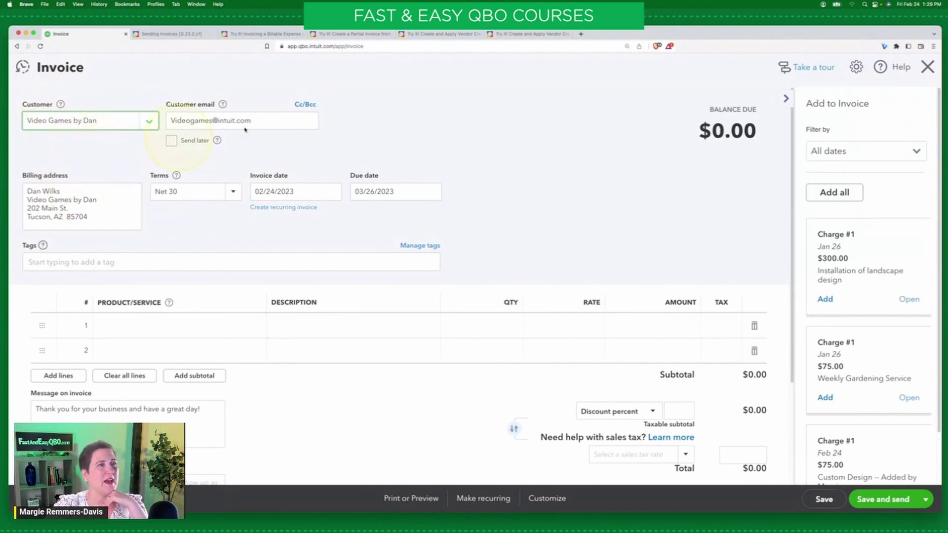
# - Review the charges available to add to the invoice and switch to Steps 2 - 3 of the exercise for comparison
pyautogui.scroll(-3, 861, 271)
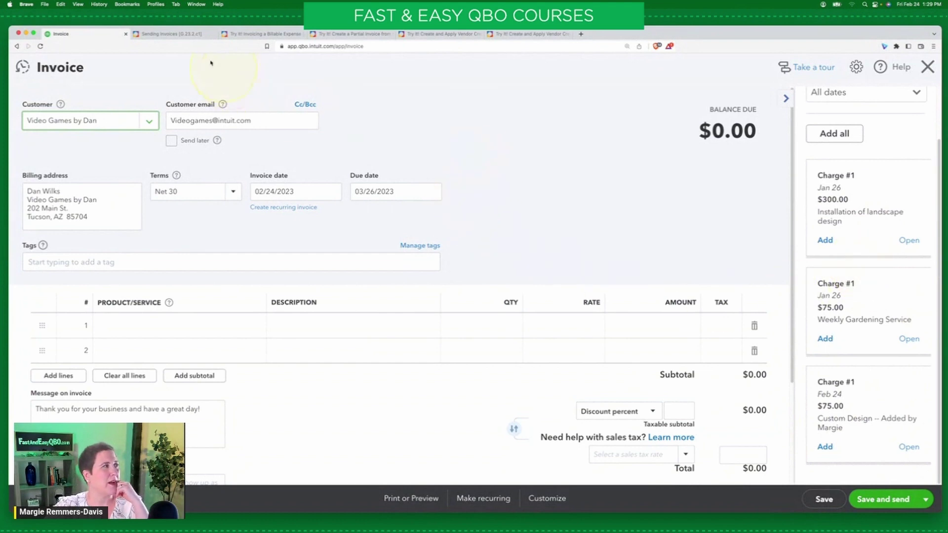
pyautogui.click(179, 35)
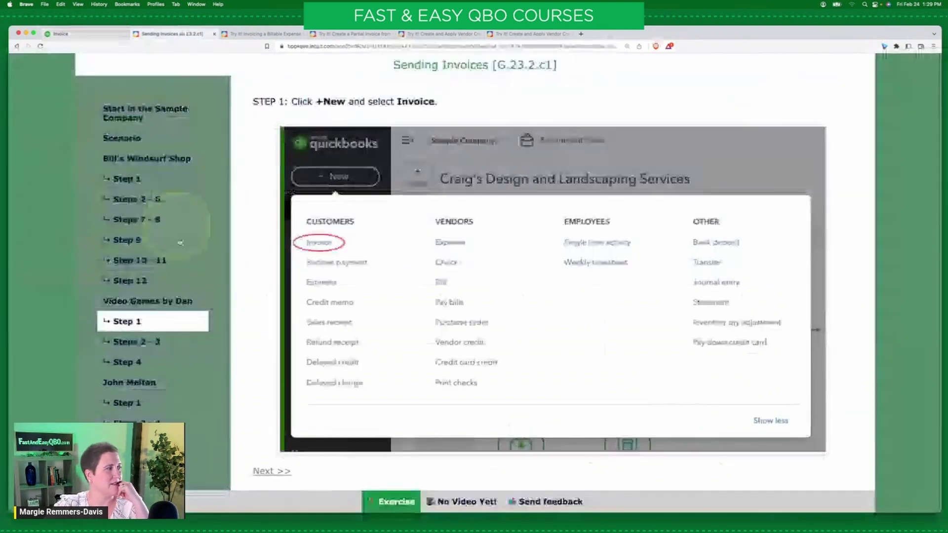
pyautogui.click(138, 342)
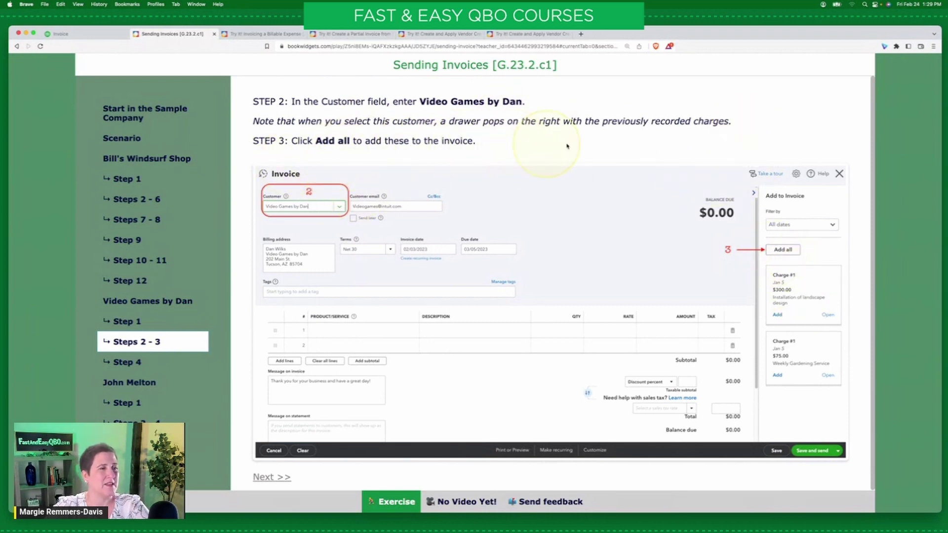
pyautogui.rightClick(687, 225)
pyautogui.click(700, 212)
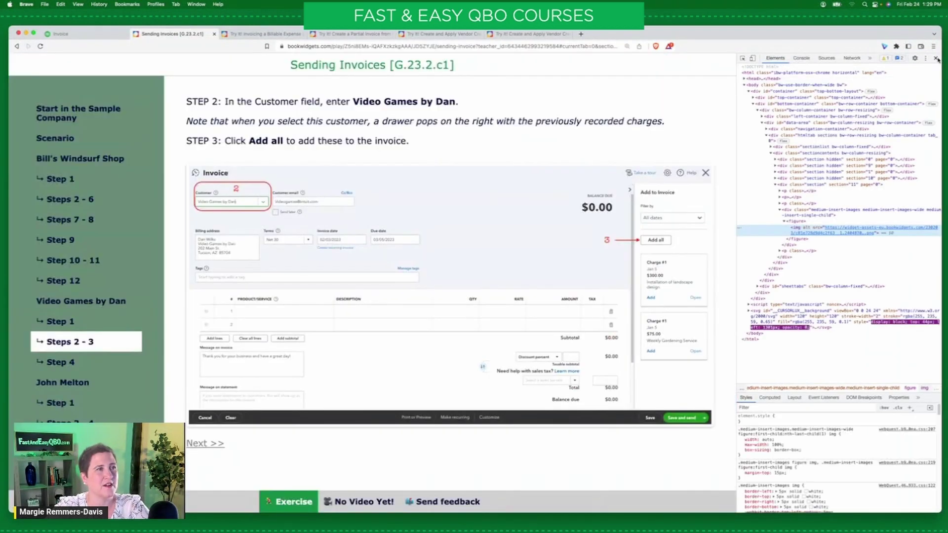
pyautogui.click(935, 58)
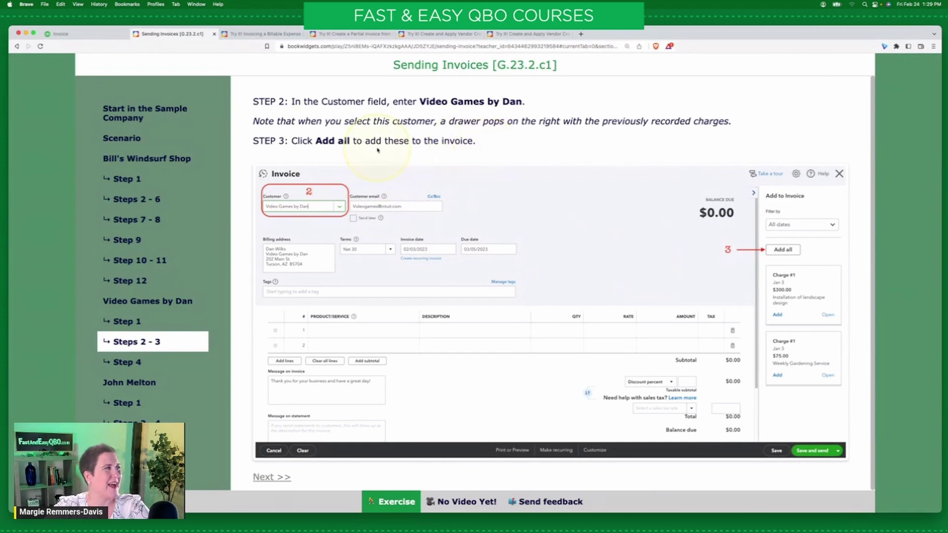
# - Switch back to the open Video Games by Dan invoice in QuickBooks Online
pyautogui.click(77, 36)
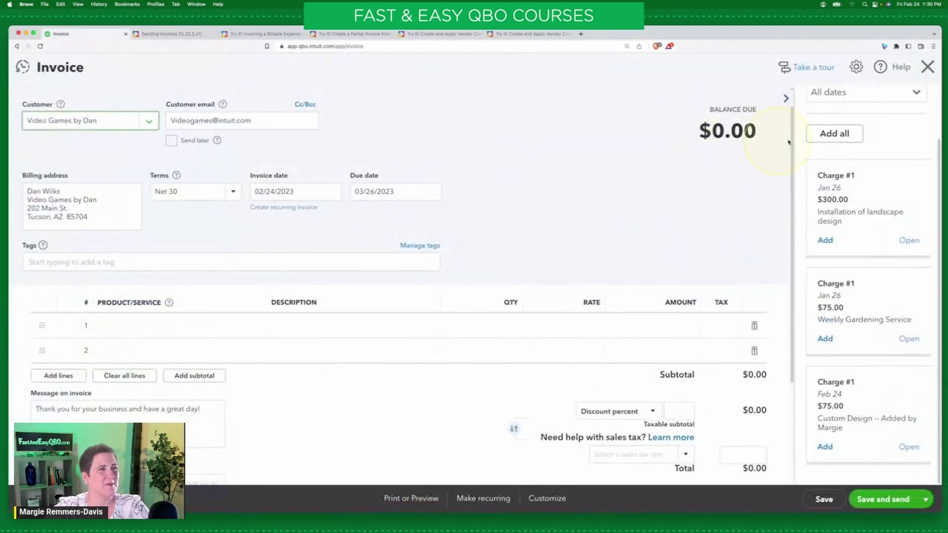
# - Add all recorded charges to the Video Games by Dan invoice, check Step 4 of the exercise, and save and close the invoice
pyautogui.click(835, 134)
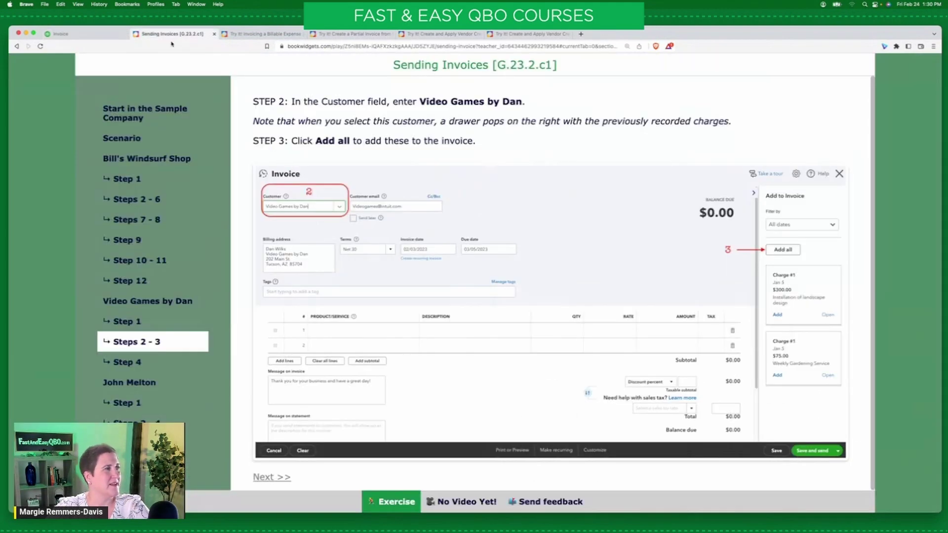
pyautogui.click(126, 361)
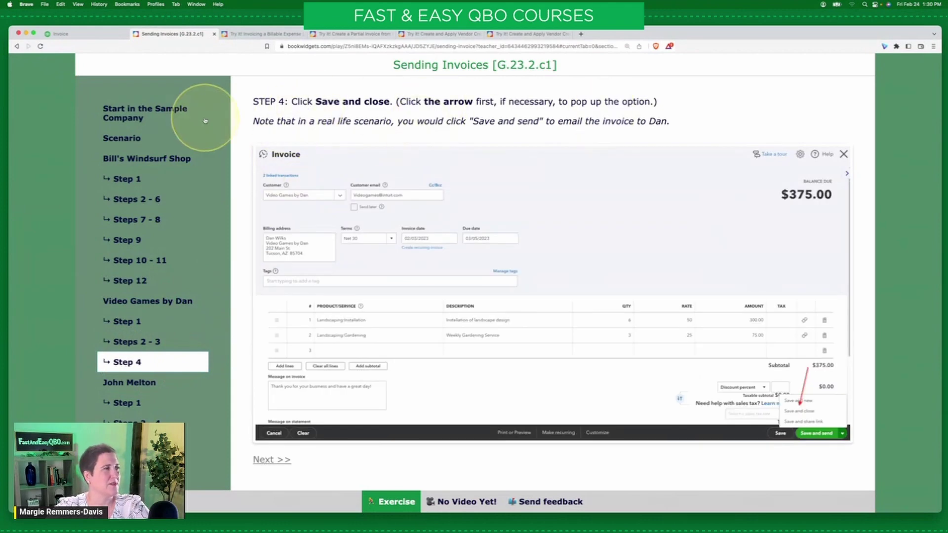
pyautogui.click(69, 34)
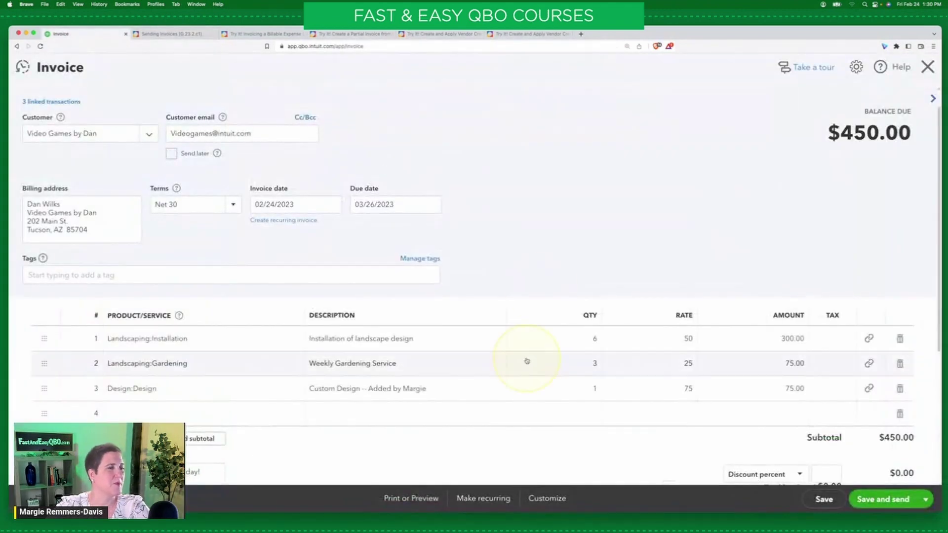
pyautogui.click(925, 499)
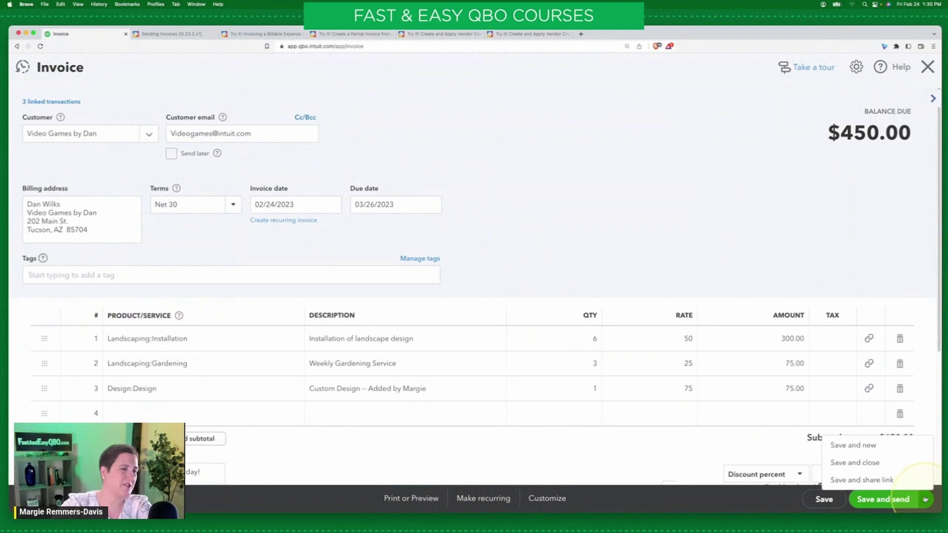
pyautogui.click(860, 466)
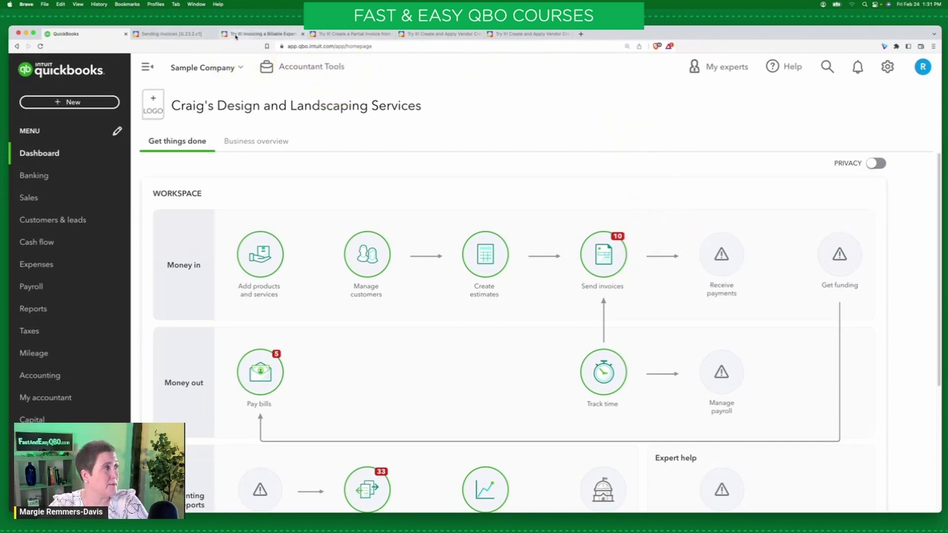
# - Read the Scenario and Step 1 of the Invoicing a Billable Expense exercise, and close the finished Sending Invoices exercise
pyautogui.click(271, 34)
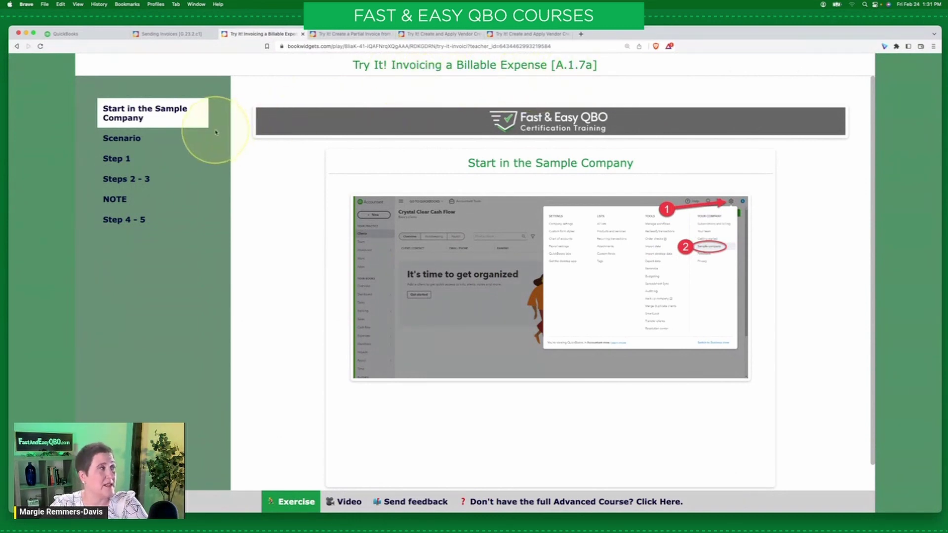
pyautogui.click(136, 139)
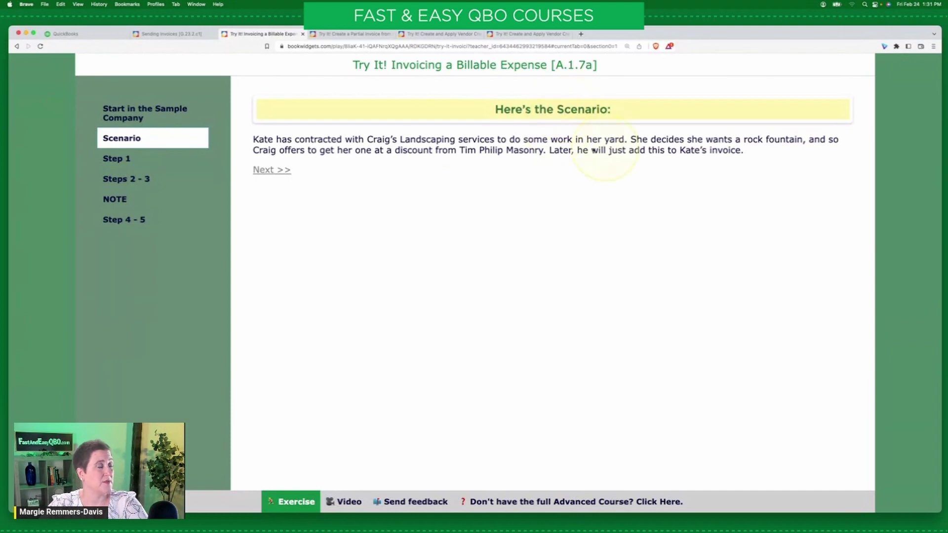
pyautogui.click(124, 160)
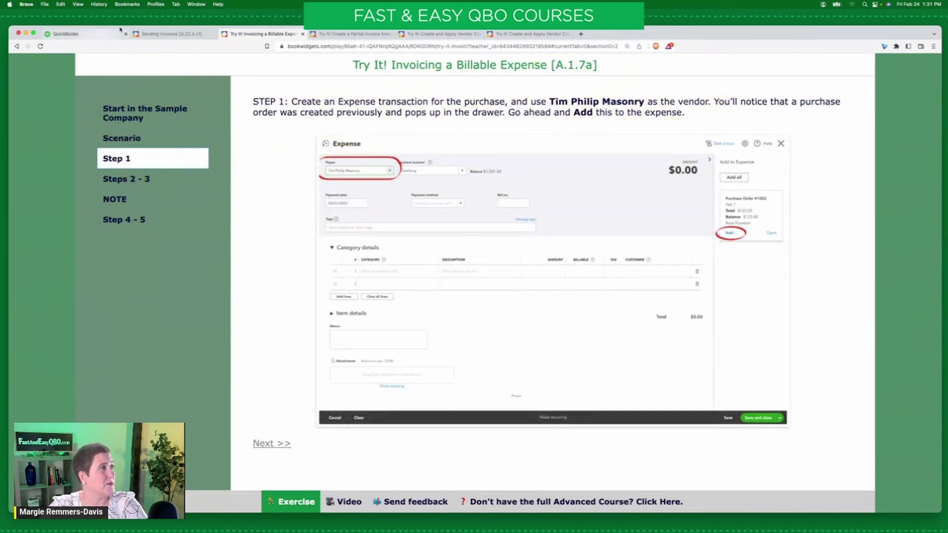
pyautogui.click(213, 34)
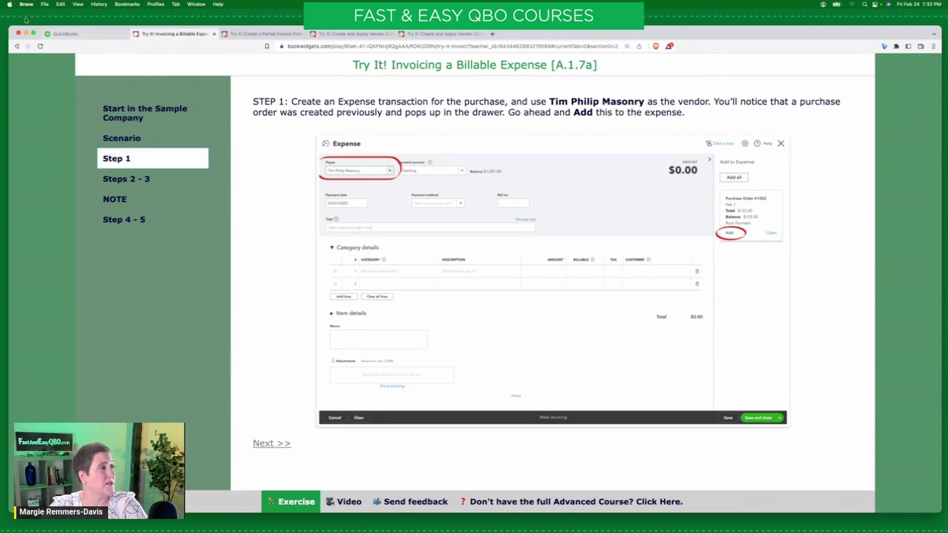
pyautogui.click(88, 34)
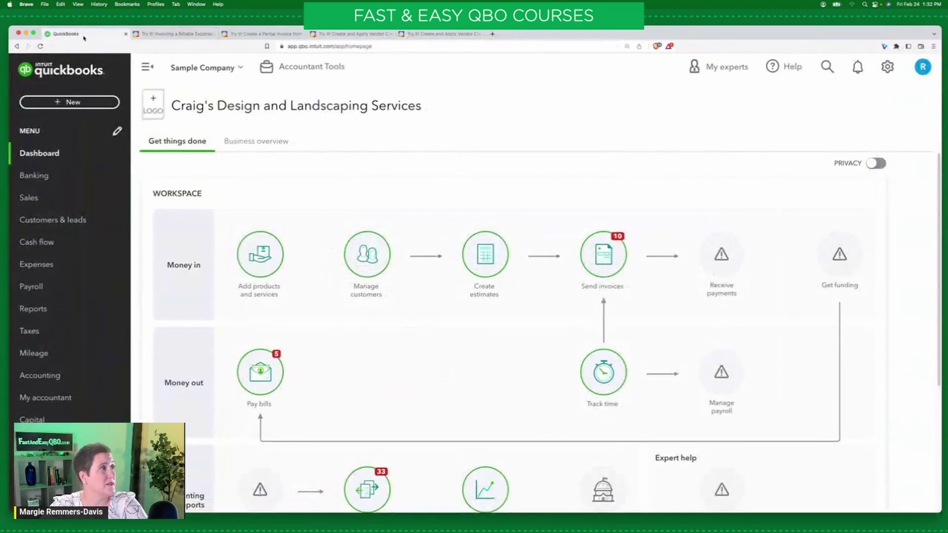
pyautogui.click(167, 34)
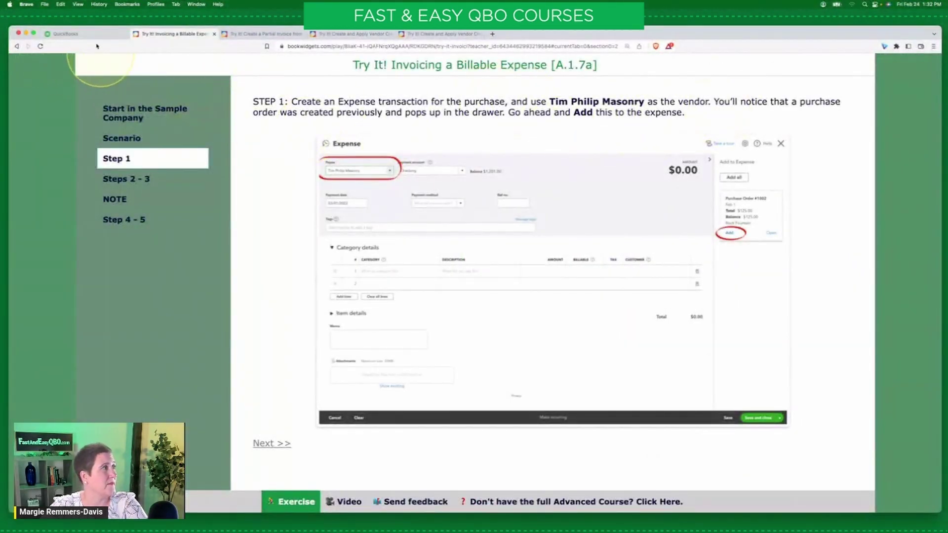
# - Start a new expense in QuickBooks Online with Tim Philip Masonry as the payee
pyautogui.click(74, 34)
pyautogui.click(69, 103)
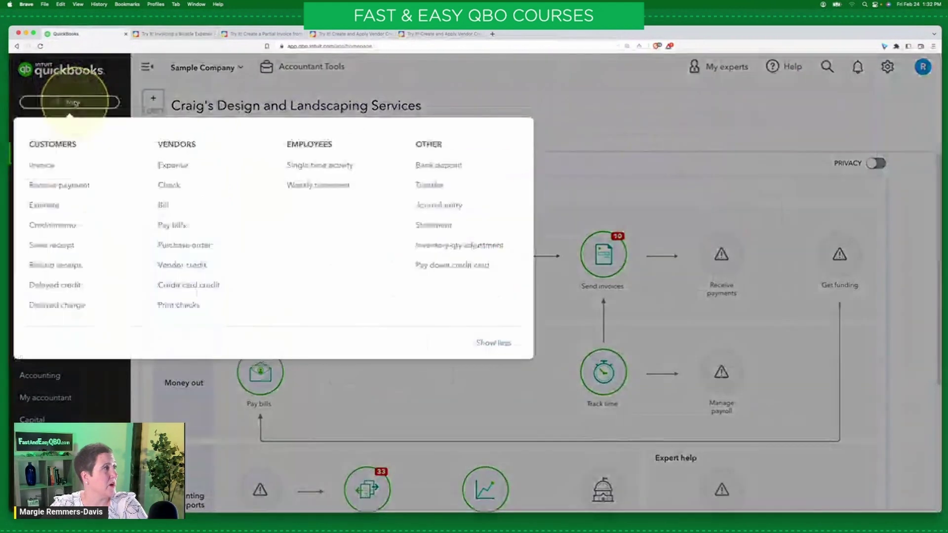
pyautogui.click(173, 165)
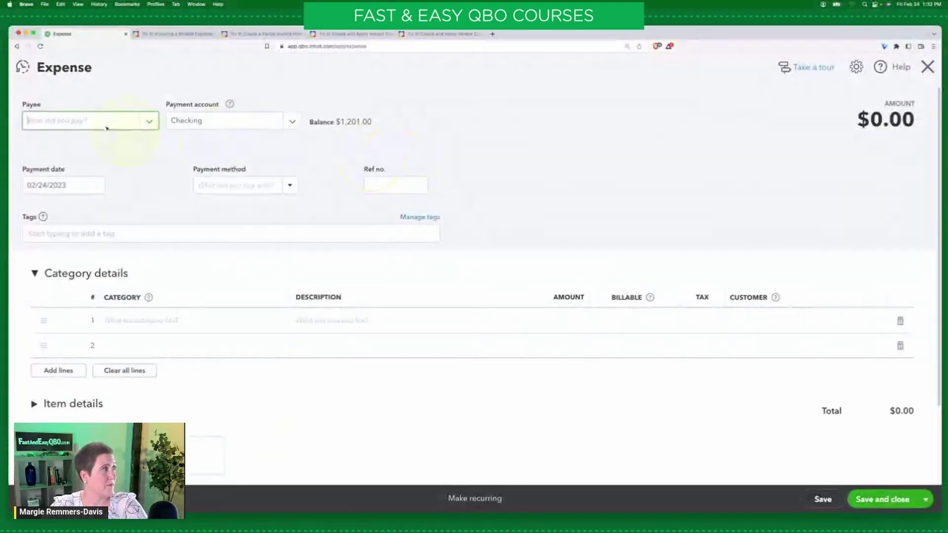
pyautogui.click(93, 122)
pyautogui.write('tim')
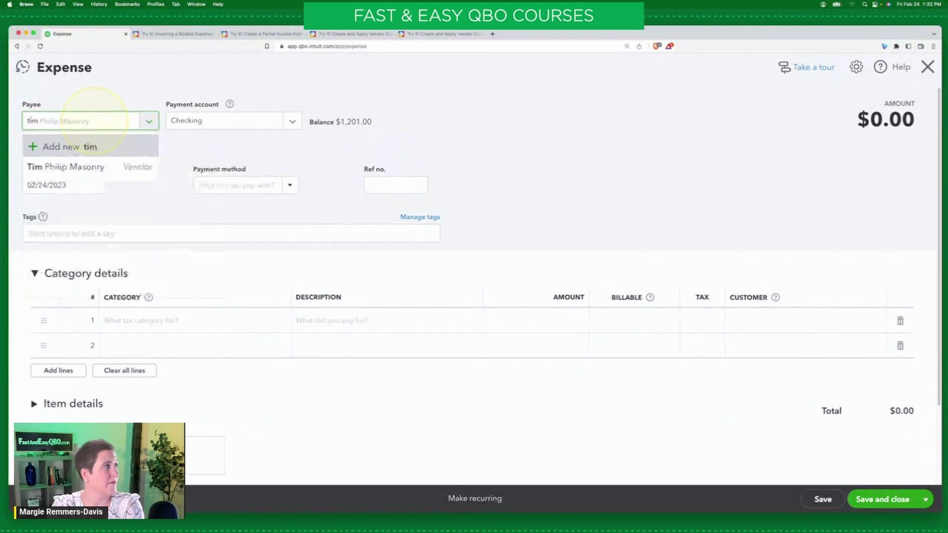
pyautogui.click(100, 166)
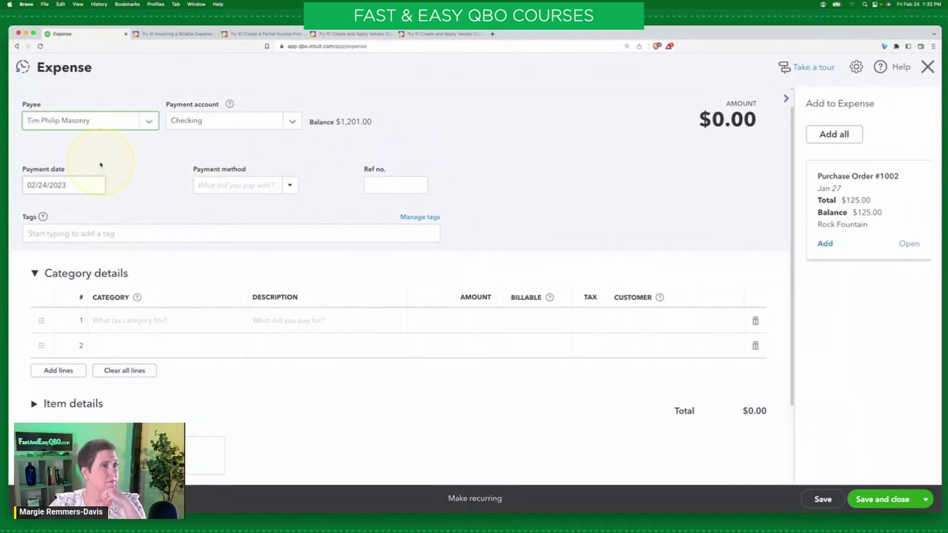
# - Check the expense against Step 1 of the exercise and add the Rock Fountain purchase order to it
pyautogui.click(183, 35)
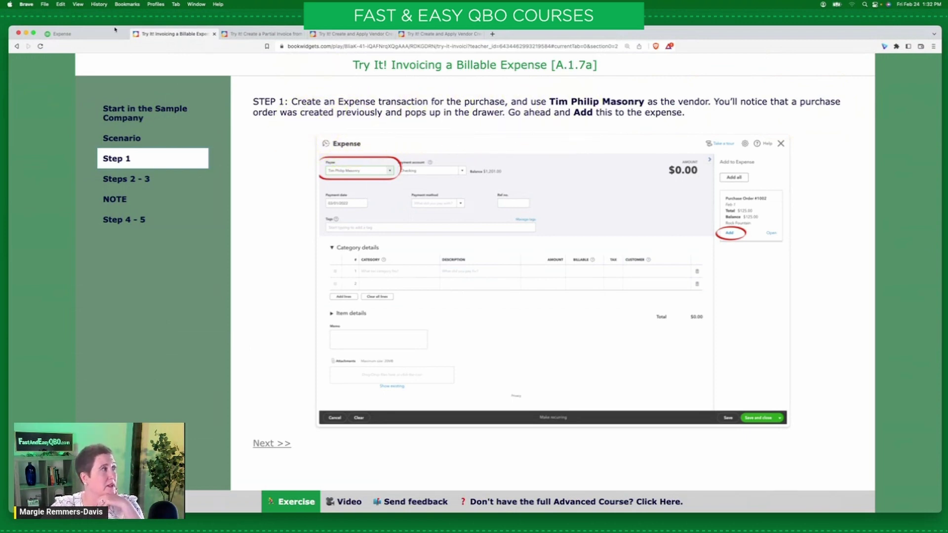
pyautogui.click(101, 35)
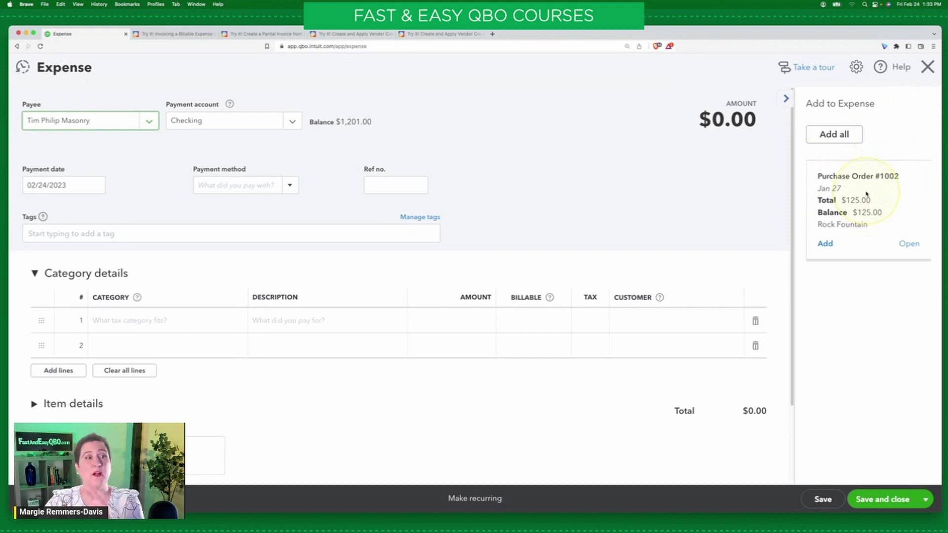
pyautogui.click(825, 244)
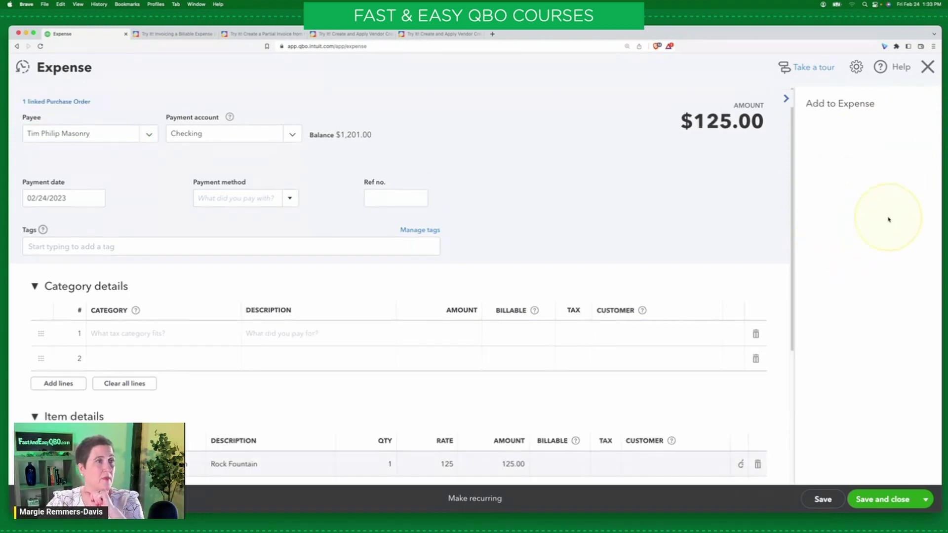
# - Following Steps 2 - 3 of the exercise, mark the expense's Rock Fountain line billable and assign it to the customer named there
pyautogui.click(161, 33)
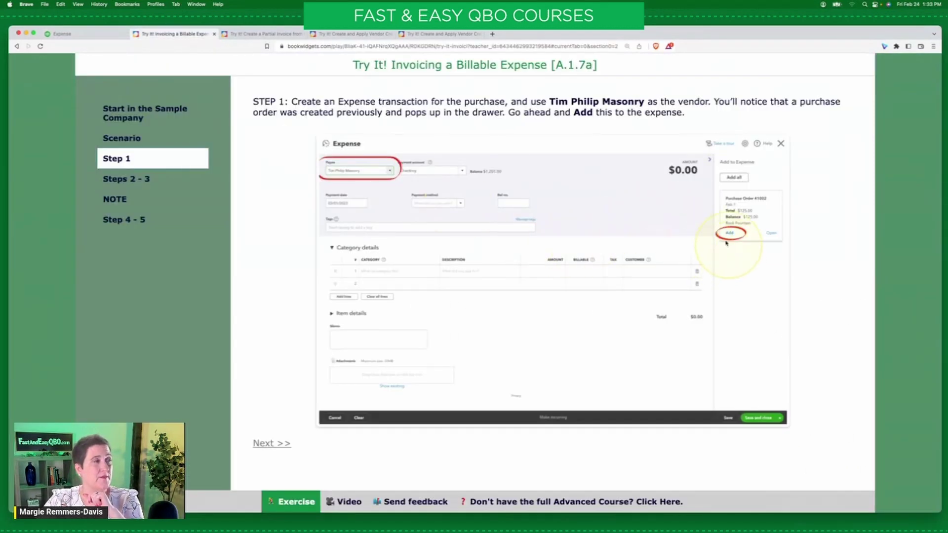
pyautogui.click(132, 184)
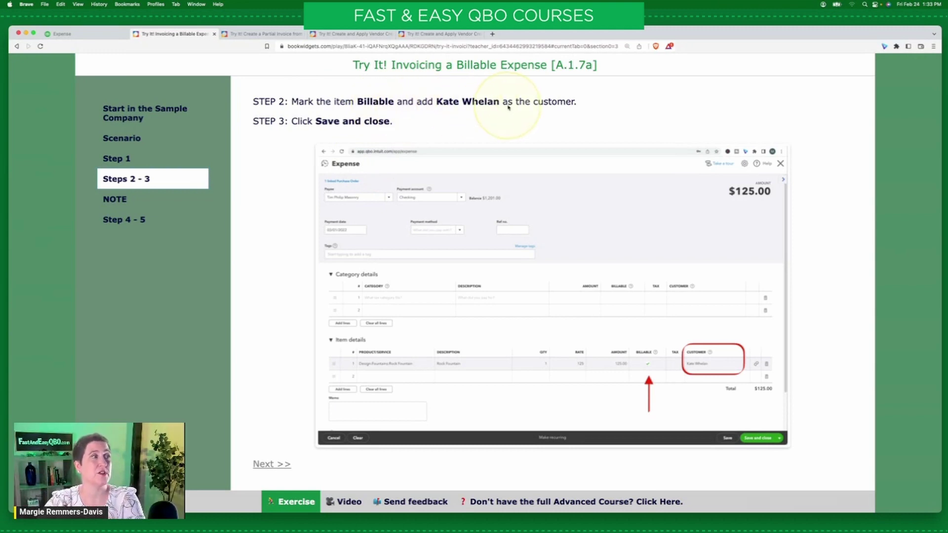
pyautogui.click(87, 34)
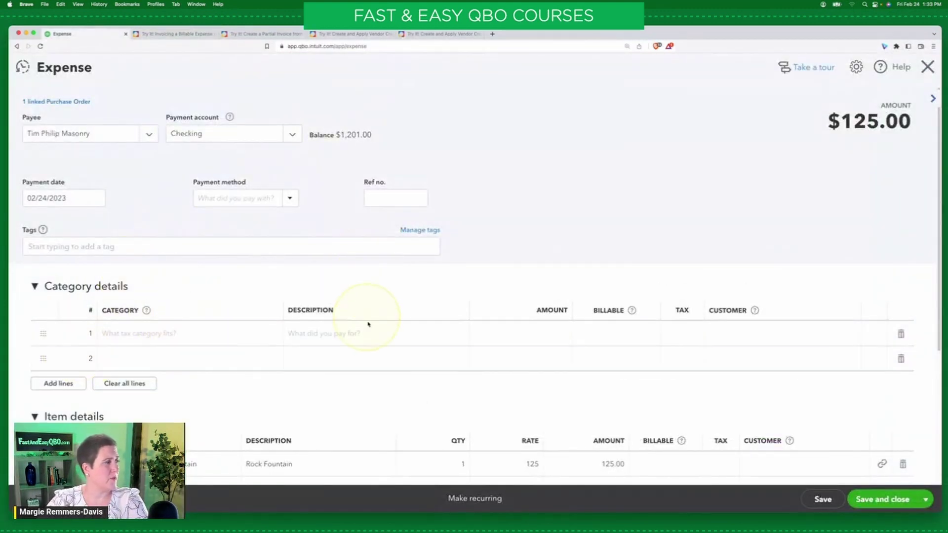
pyautogui.scroll(-4, 367, 324)
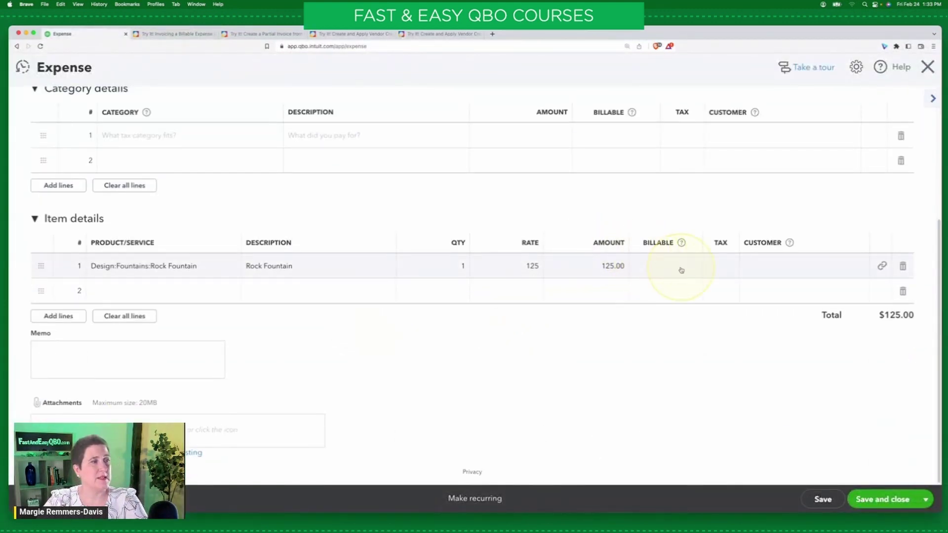
pyautogui.click(673, 269)
pyautogui.click(667, 267)
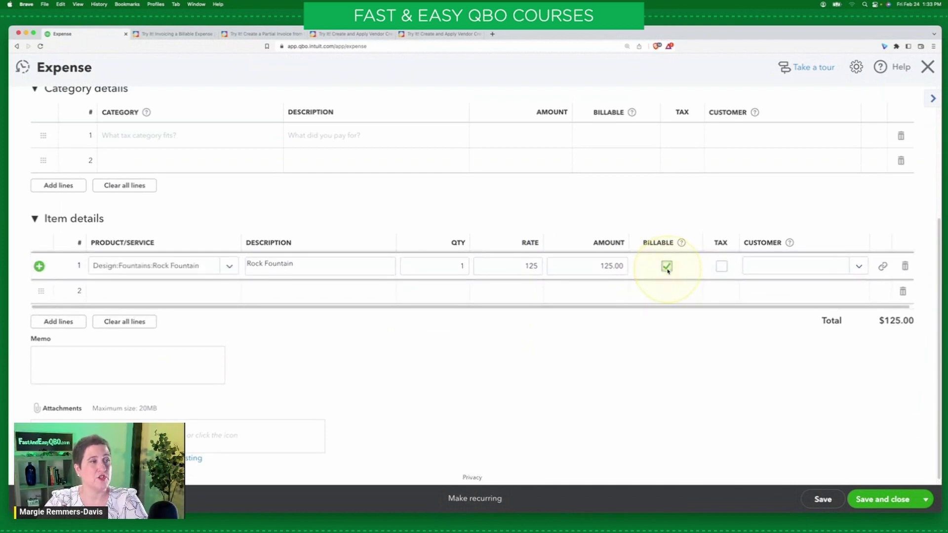
pyautogui.click(771, 267)
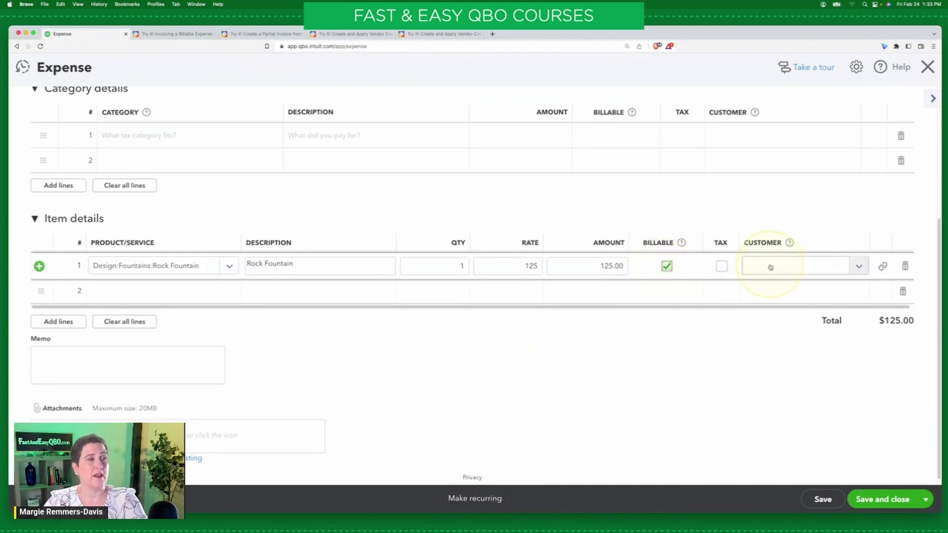
pyautogui.write('kate')
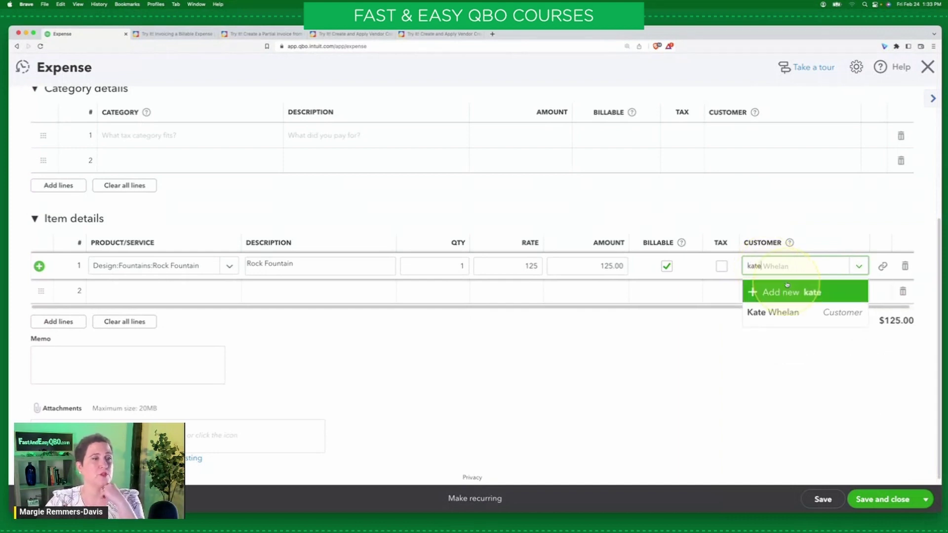
pyautogui.click(791, 313)
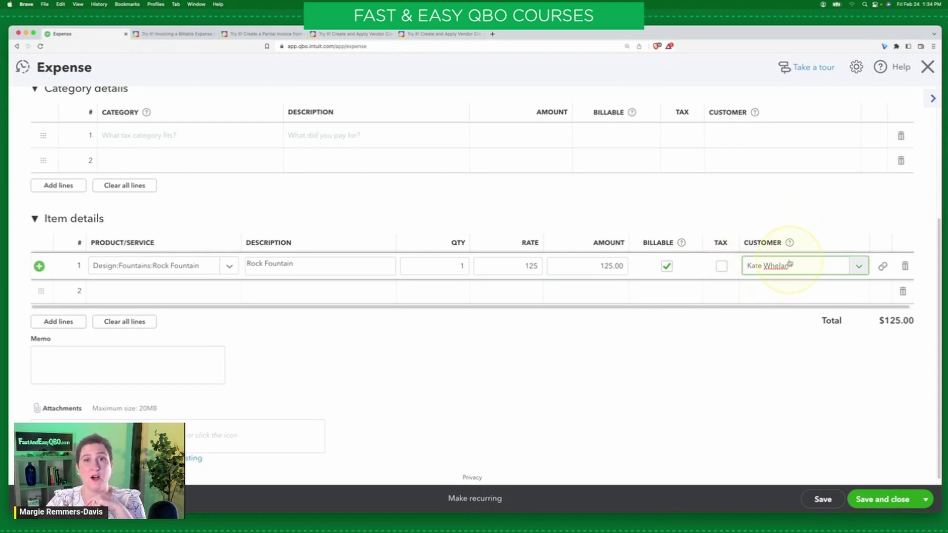
# - Read the exercise's NOTE and Step 4 - 5, and save and close the Tim Philip Masonry expense in QuickBooks Online
pyautogui.click(173, 35)
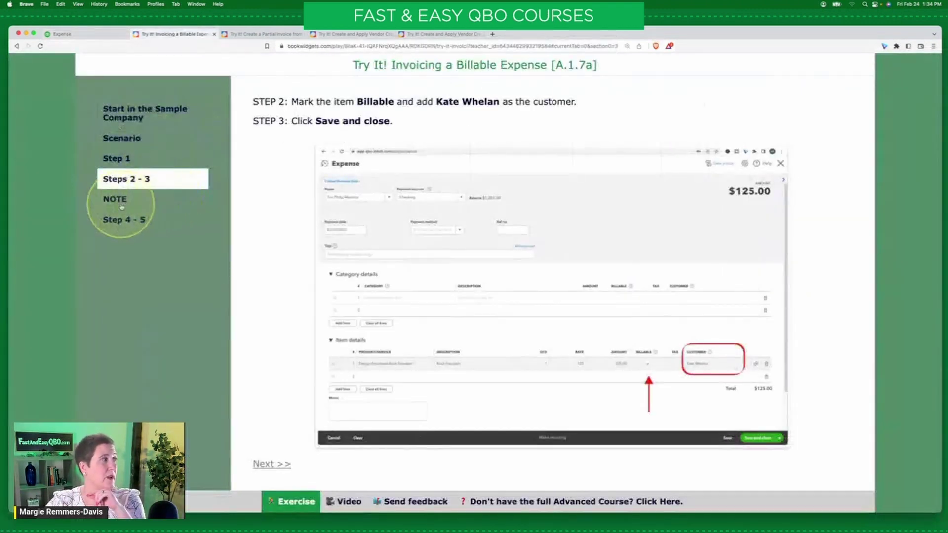
pyautogui.click(122, 201)
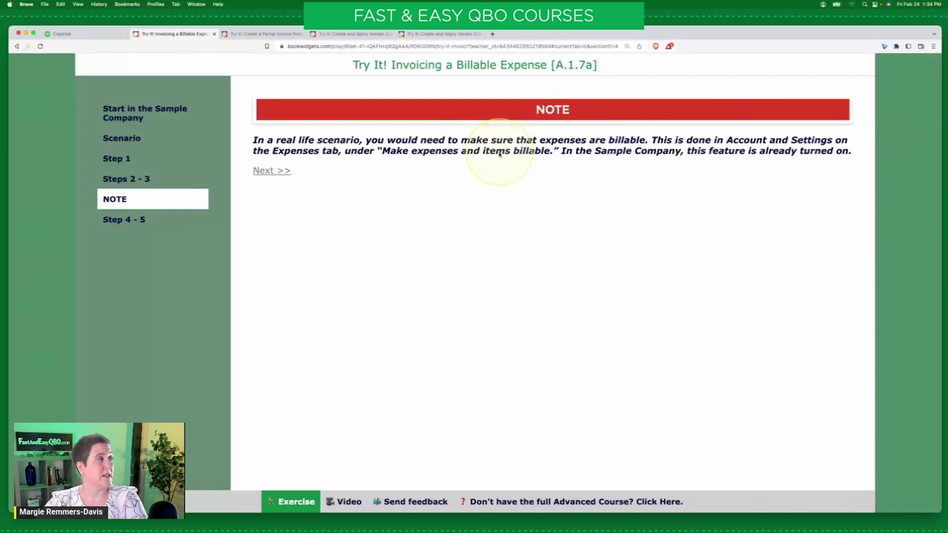
pyautogui.click(123, 224)
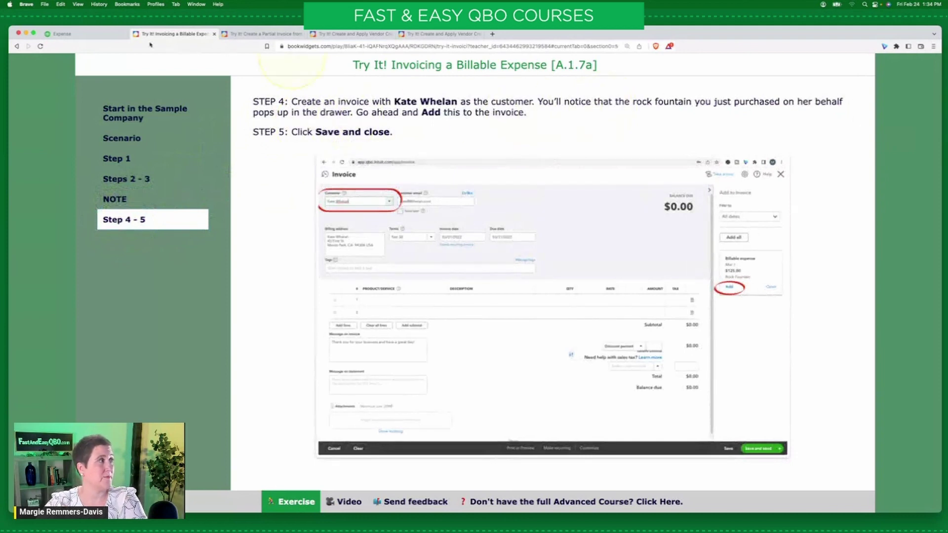
pyautogui.click(82, 33)
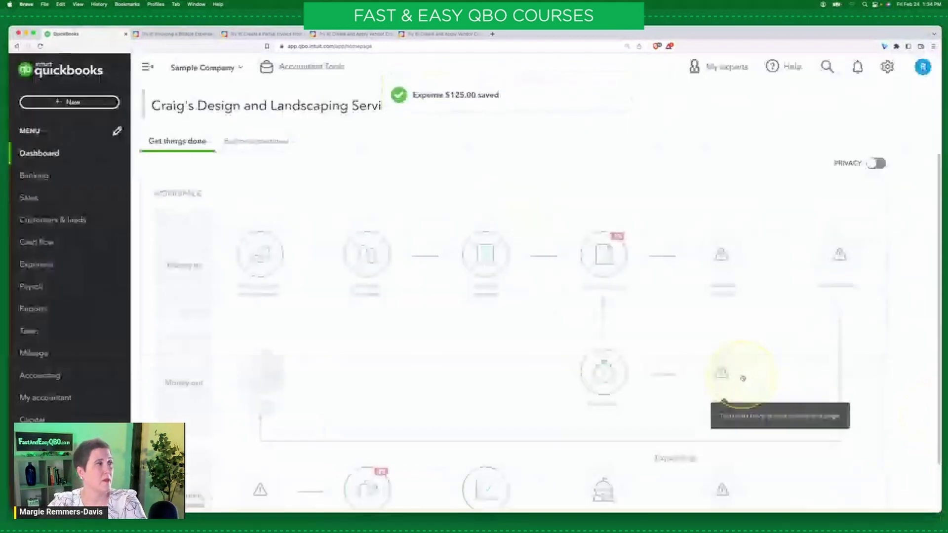
# - Start a new invoice for the customer to whom the billable Rock Fountain expense was assigned
pyautogui.click(73, 102)
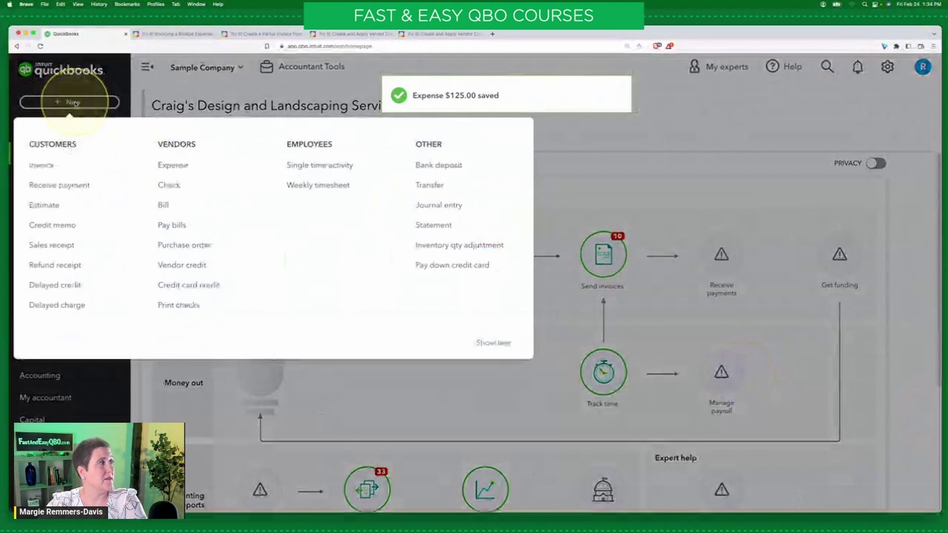
pyautogui.click(41, 166)
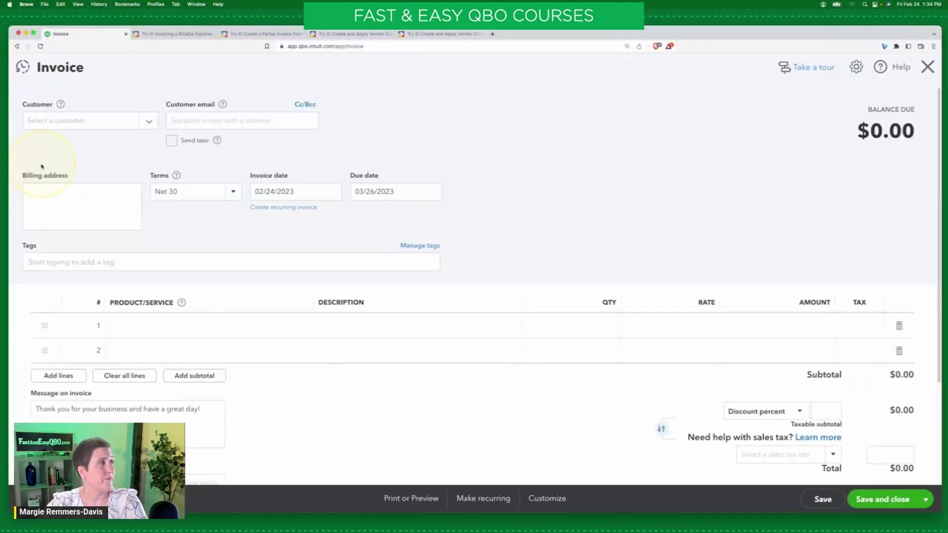
pyautogui.click(62, 123)
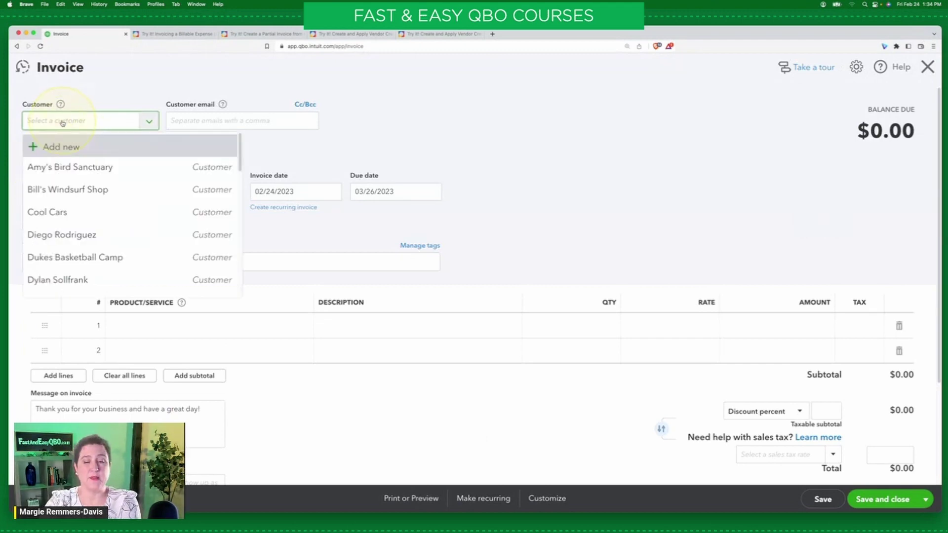
pyautogui.write('kate')
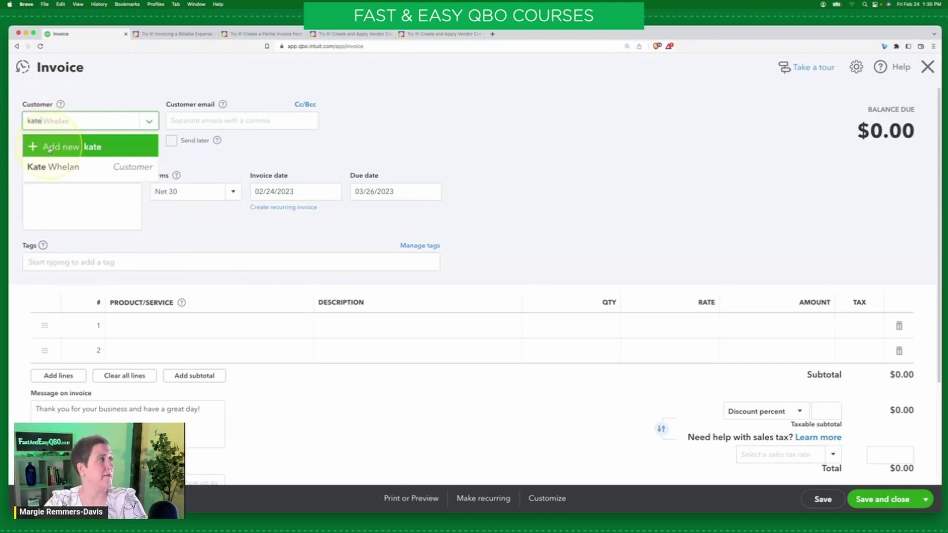
pyautogui.click(68, 167)
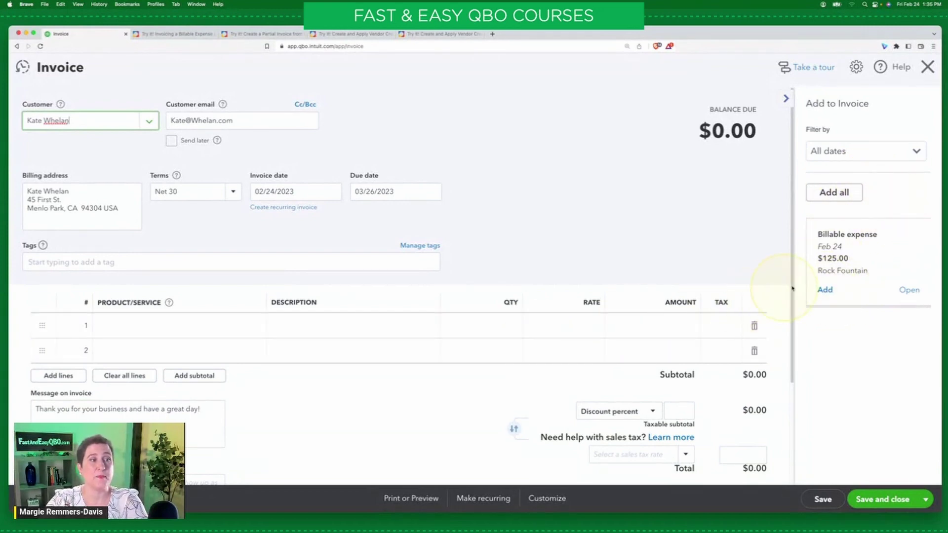
# - Add the billable Rock Fountain expense to the invoice, and save and close it
pyautogui.click(823, 291)
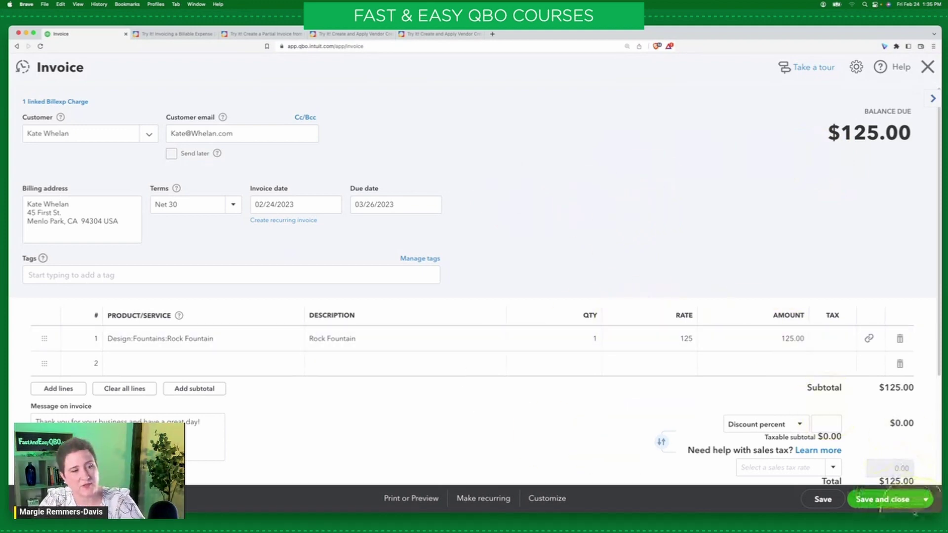
pyautogui.click(889, 499)
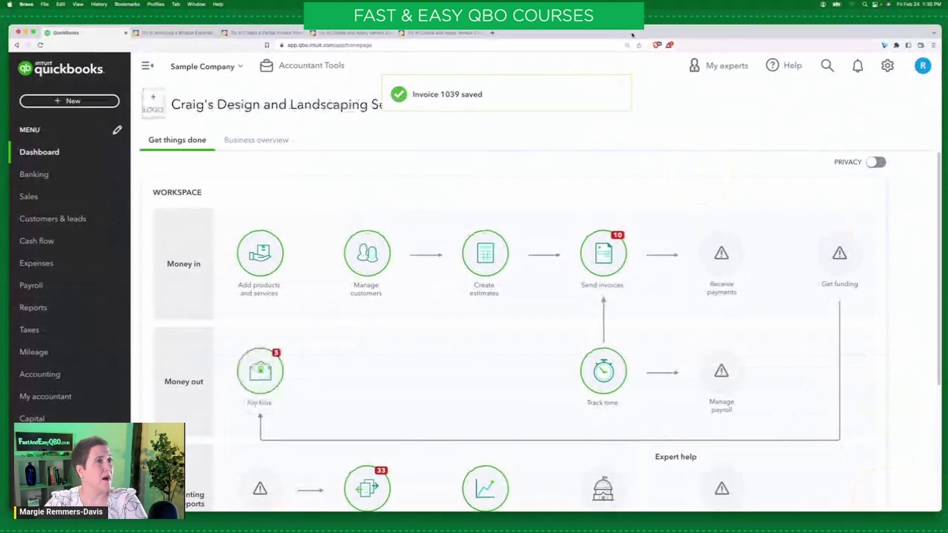
# - Start an invoice for Amy's Bird Sanctuary to check its billable charges, and leave it without saving
pyautogui.click(102, 104)
pyautogui.click(85, 103)
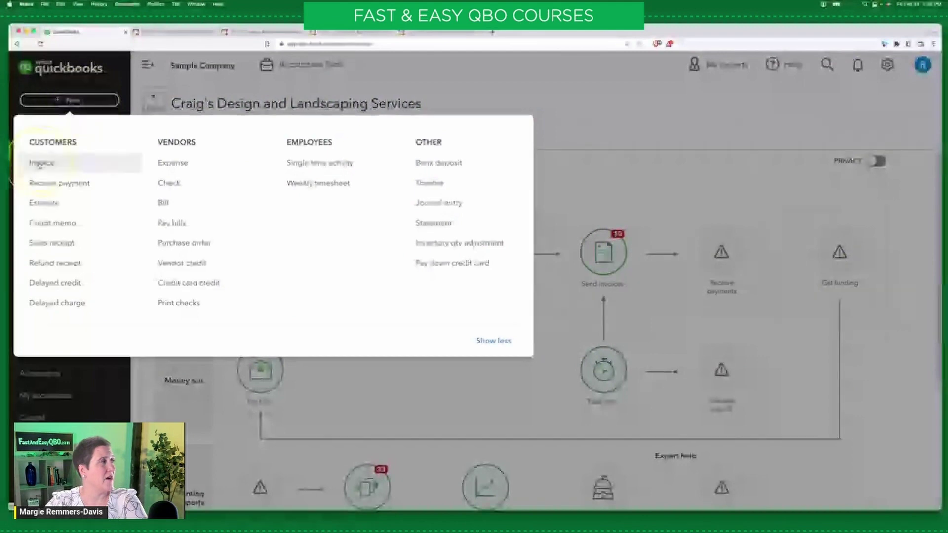
pyautogui.click(44, 164)
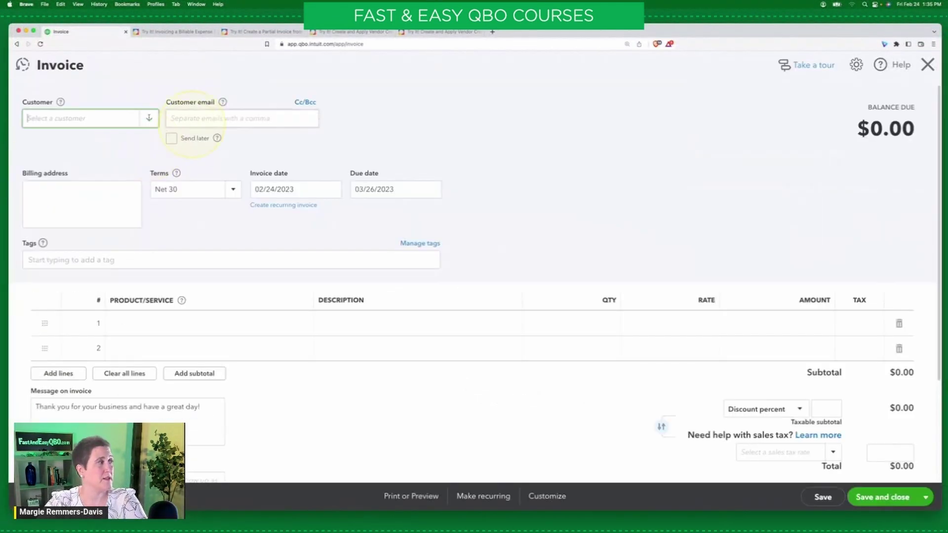
pyautogui.click(75, 121)
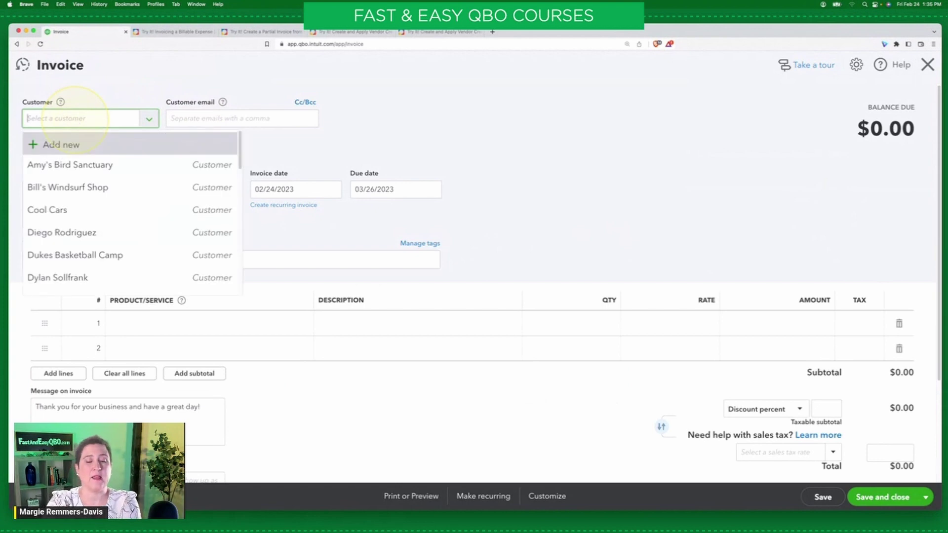
pyautogui.write('amy')
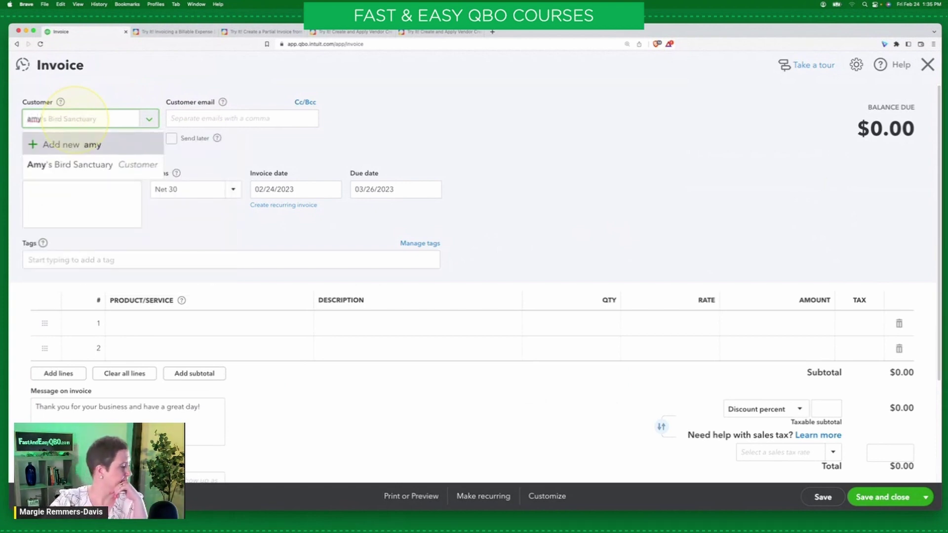
pyautogui.click(94, 164)
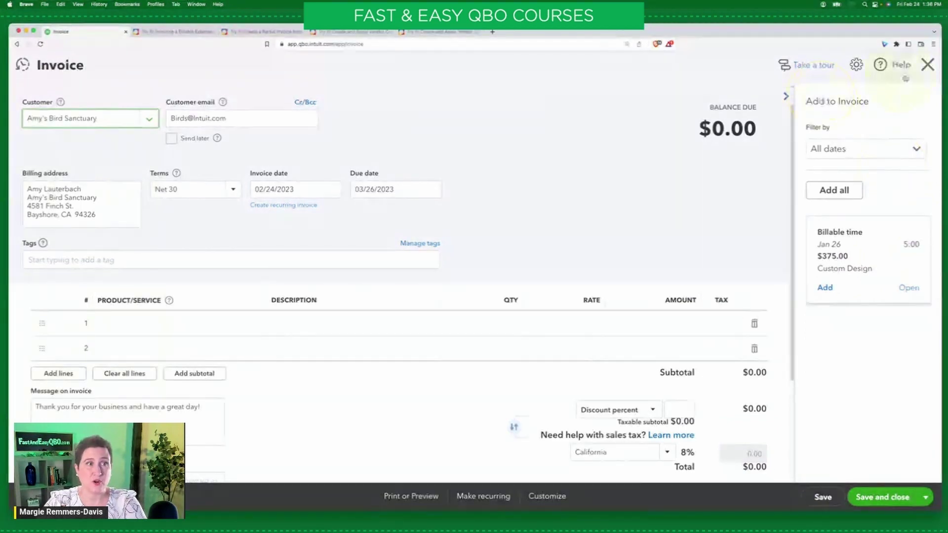
pyautogui.click(927, 64)
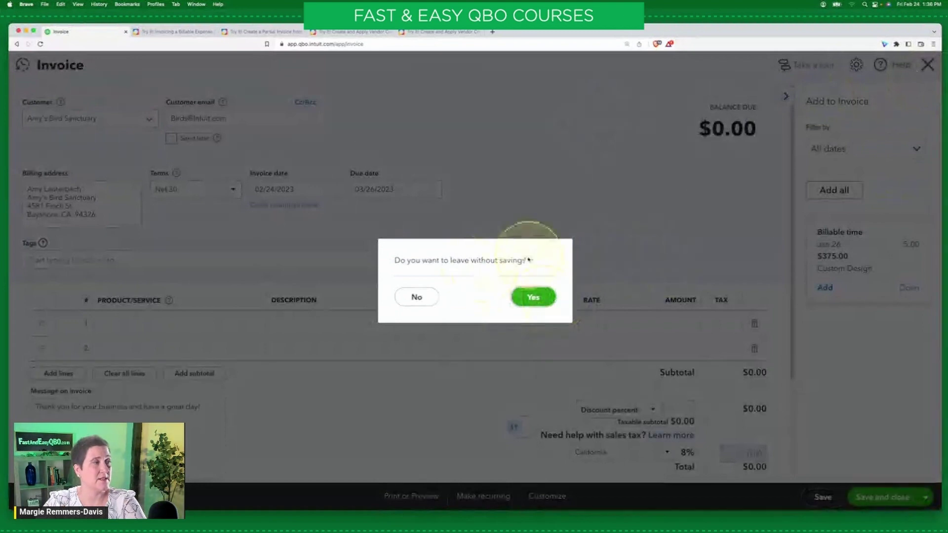
pyautogui.click(537, 296)
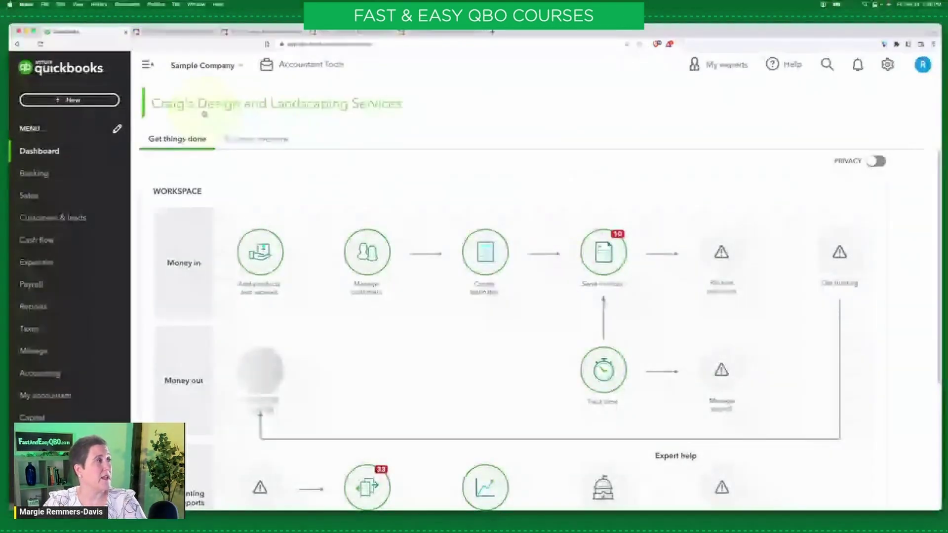
# - Start a single time activity and choose Amy's Bird Sanctuary as its customer
pyautogui.click(73, 100)
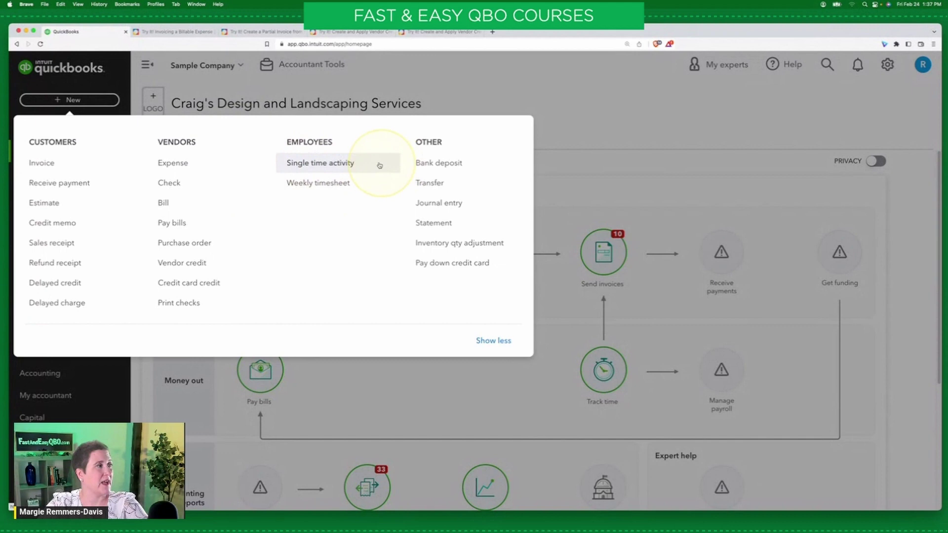
pyautogui.click(328, 166)
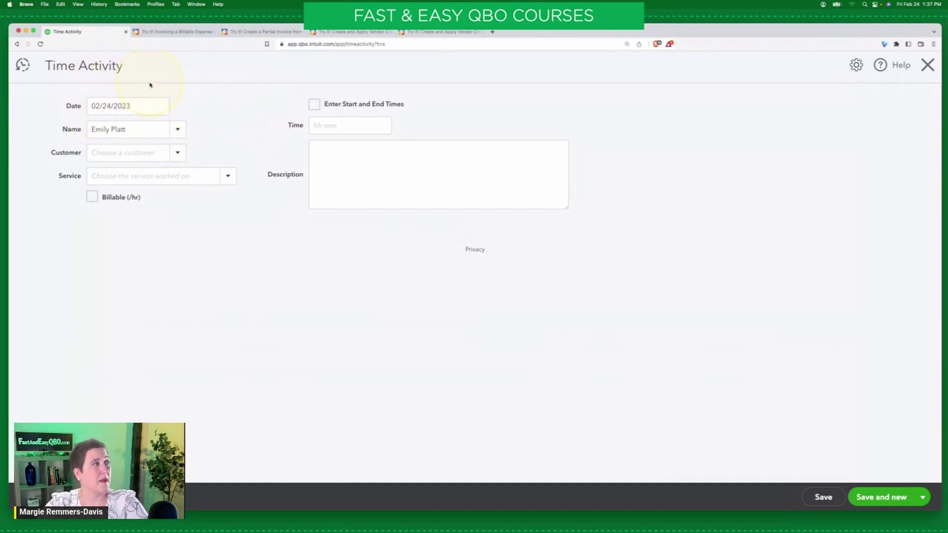
pyautogui.click(95, 199)
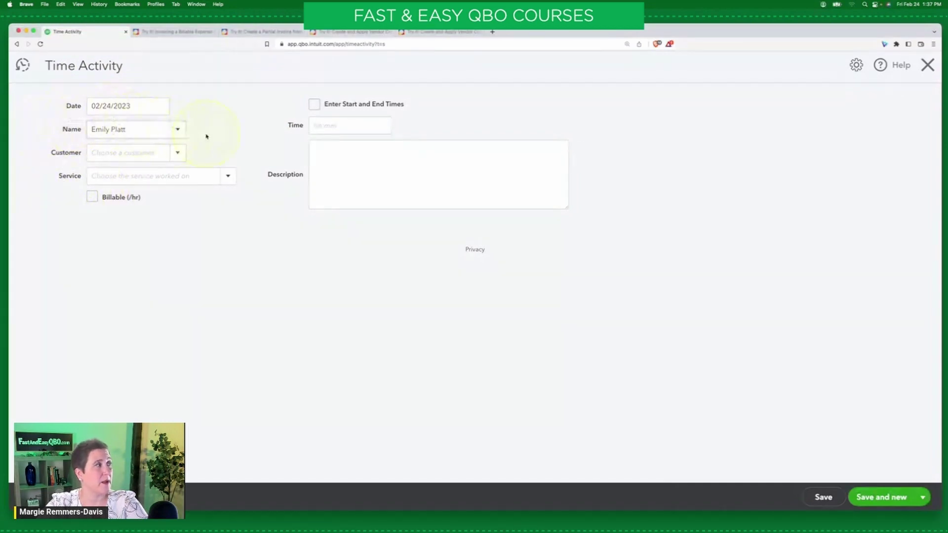
pyautogui.click(128, 155)
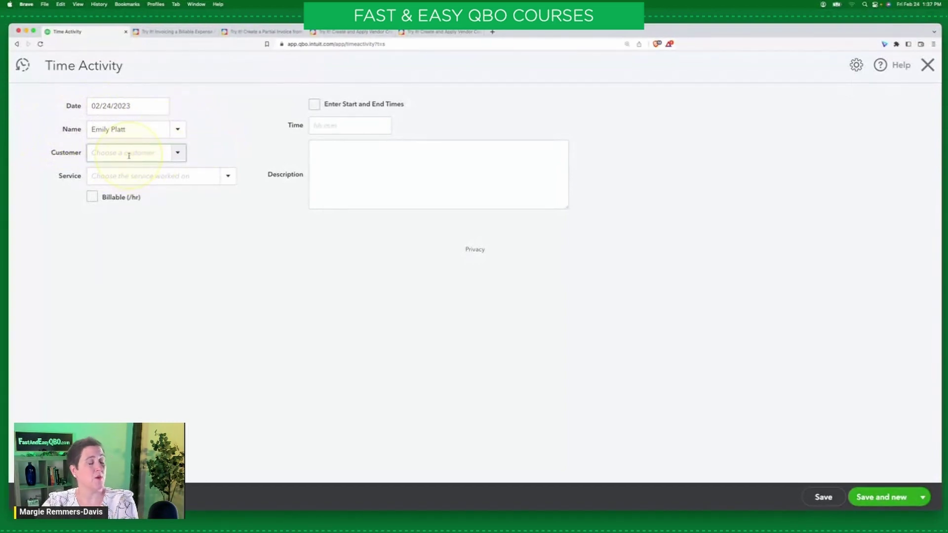
pyautogui.write("Amy's Bird Sanctuary")
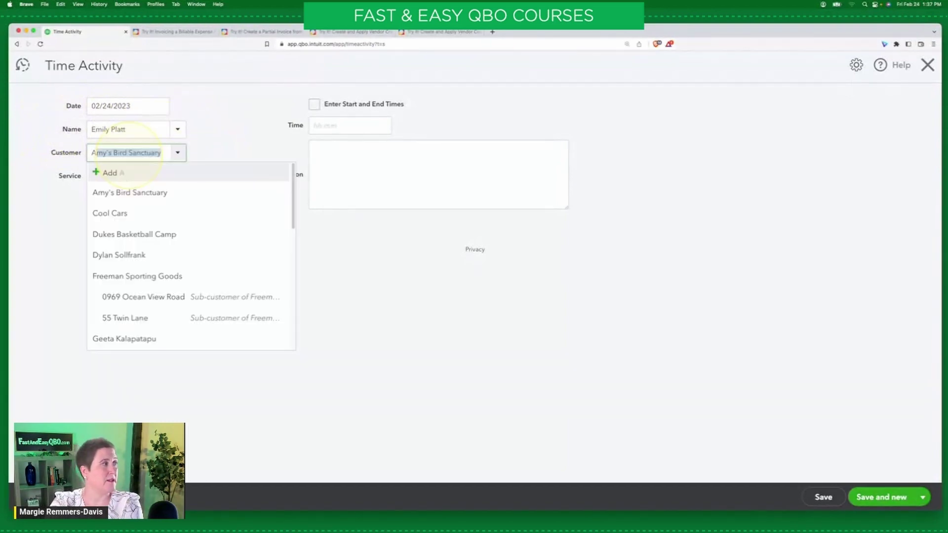
pyautogui.click(185, 192)
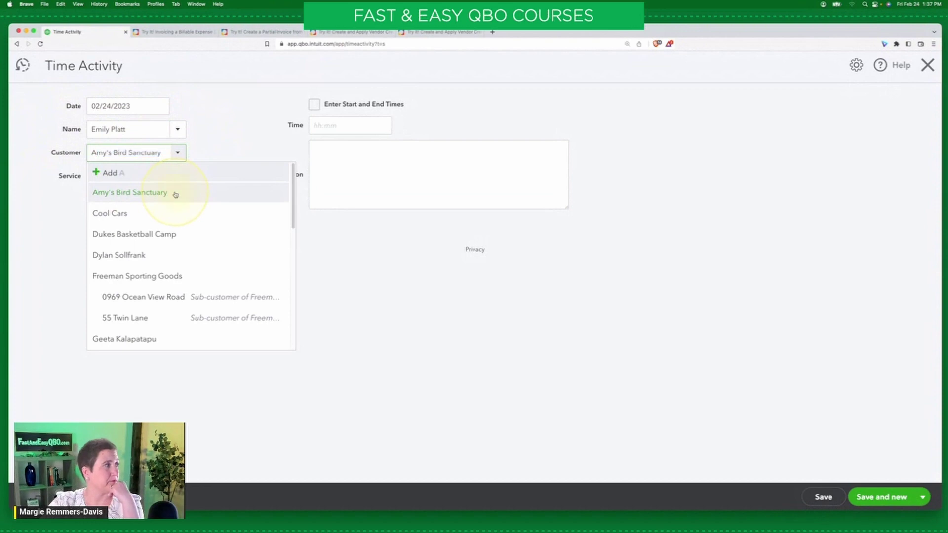
# - Set the time activity's service to Design:Design and mark it billable
pyautogui.click(156, 179)
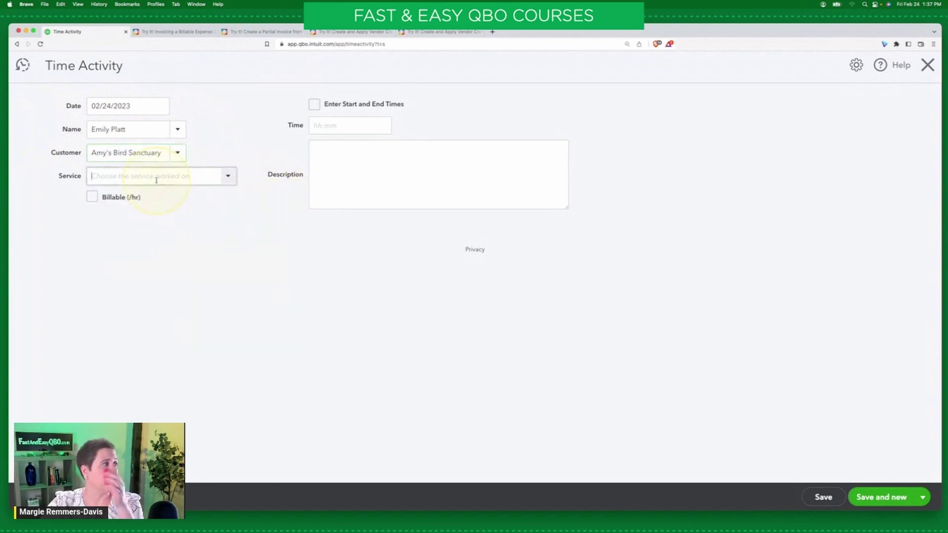
pyautogui.click(226, 180)
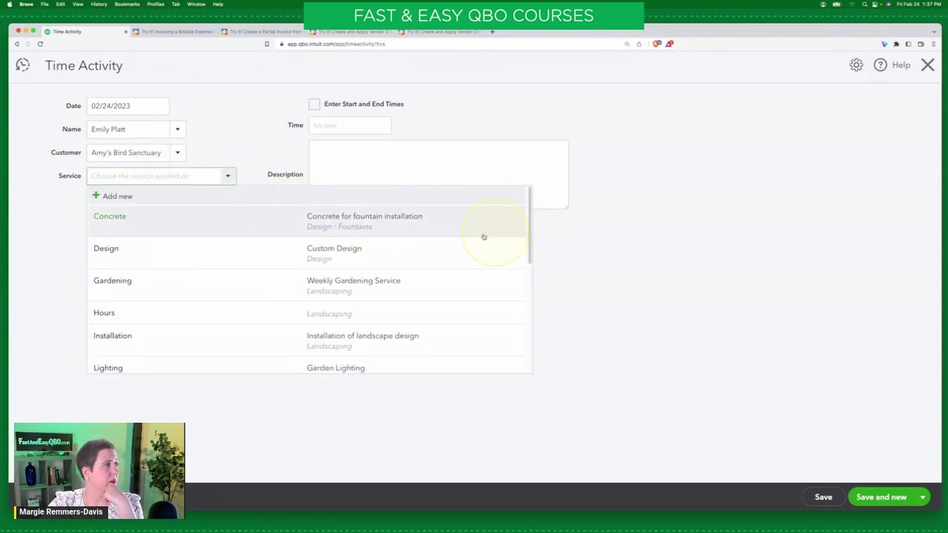
pyautogui.click(472, 241)
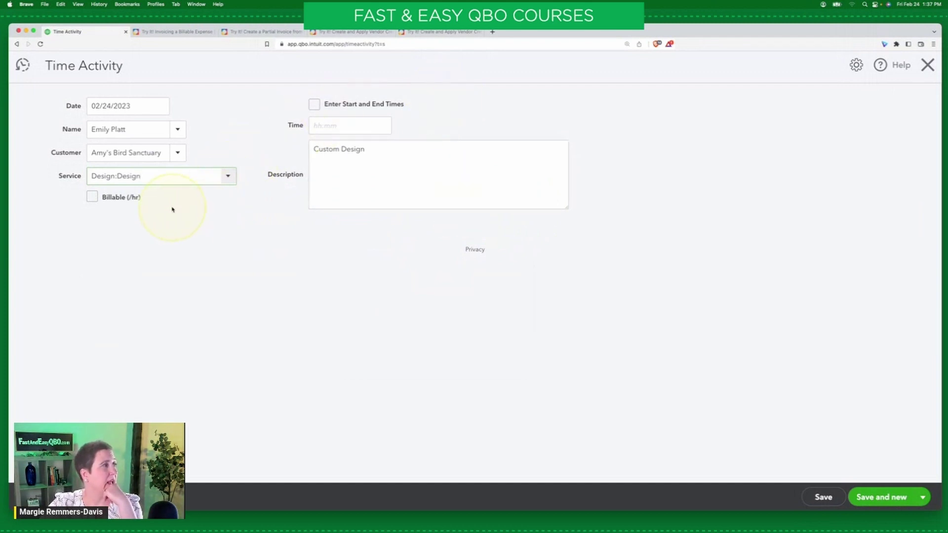
pyautogui.click(92, 198)
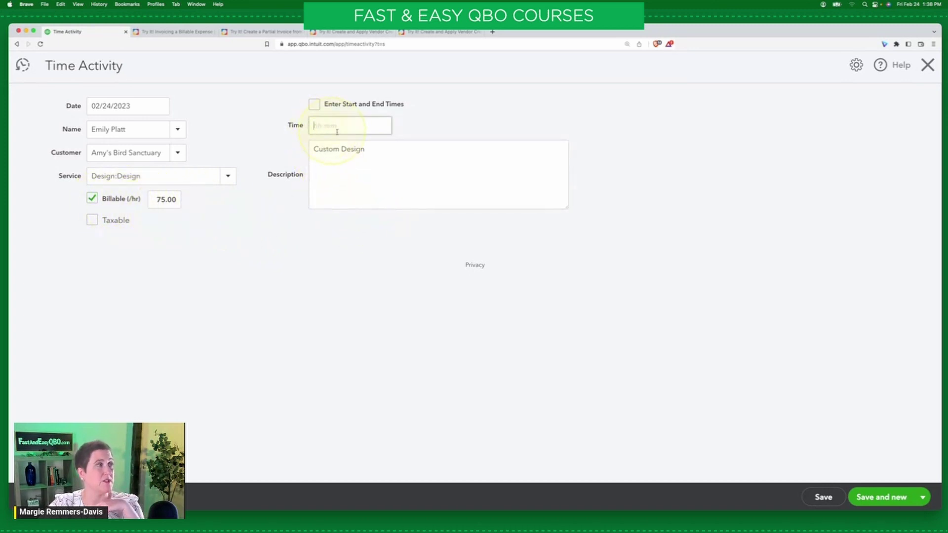
# - Enter 5 hours as the time worked, and save and close the time activity
pyautogui.click(368, 131)
pyautogui.write('5')
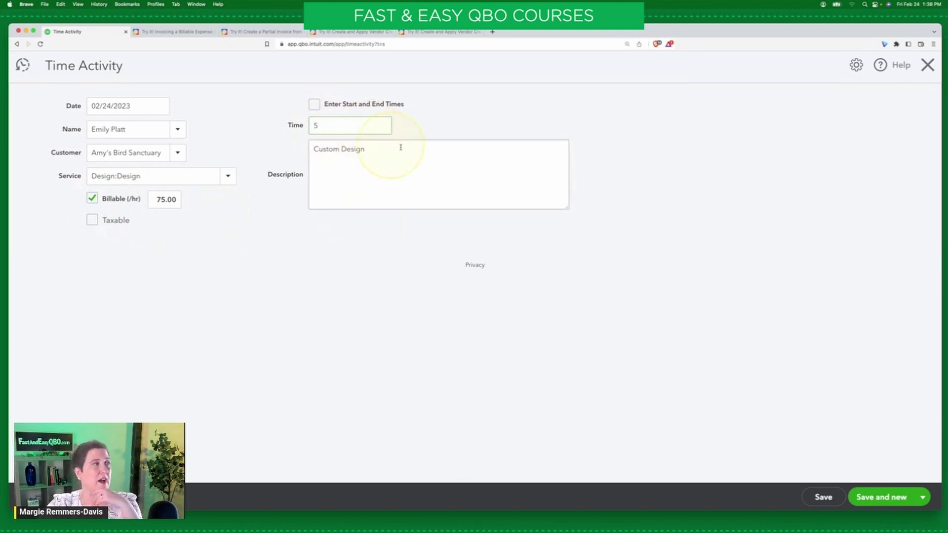
pyautogui.click(496, 120)
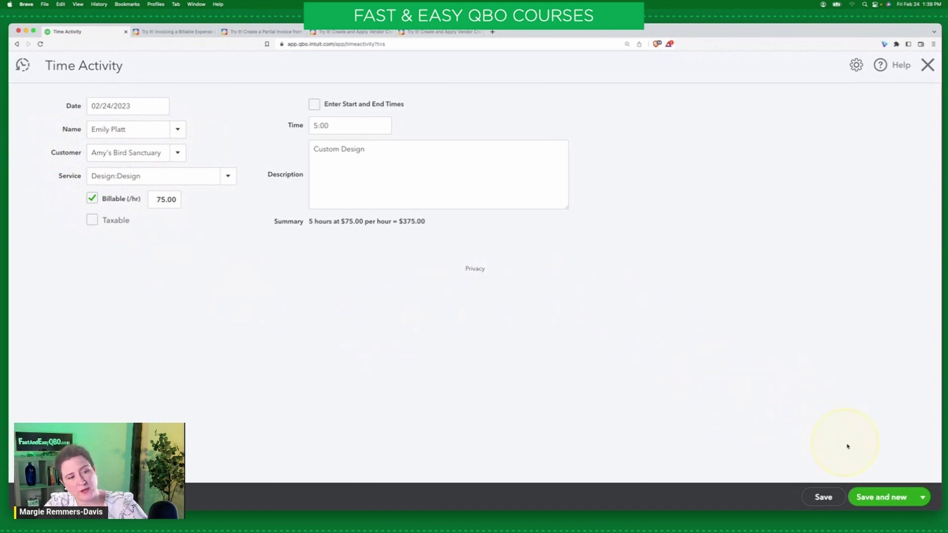
pyautogui.click(922, 497)
pyautogui.click(878, 480)
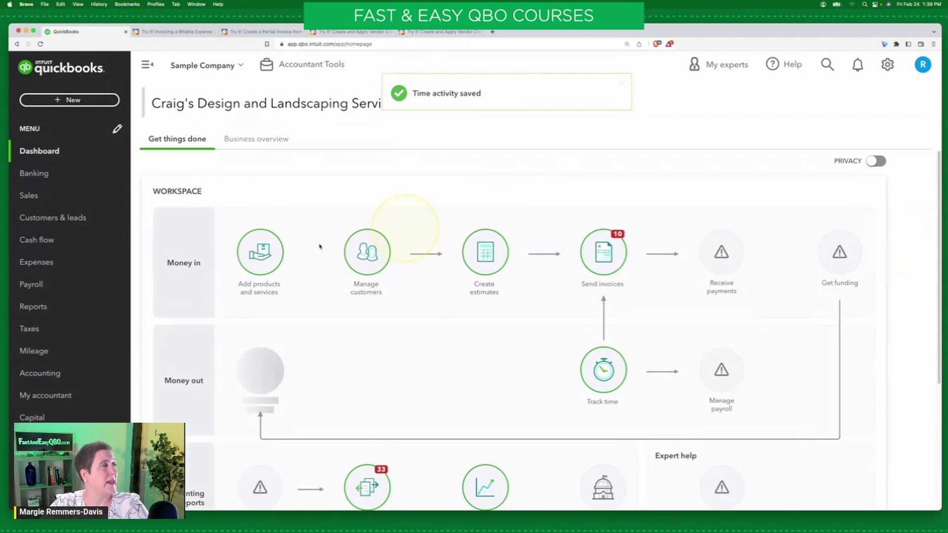
# - Start a new invoice for the customer Amy's Bird Sanctuary
pyautogui.click(73, 99)
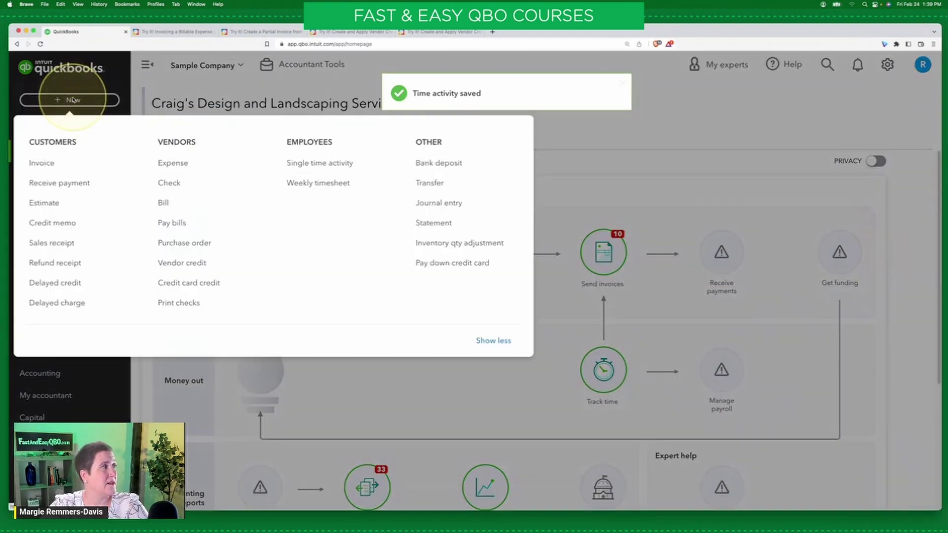
pyautogui.click(38, 164)
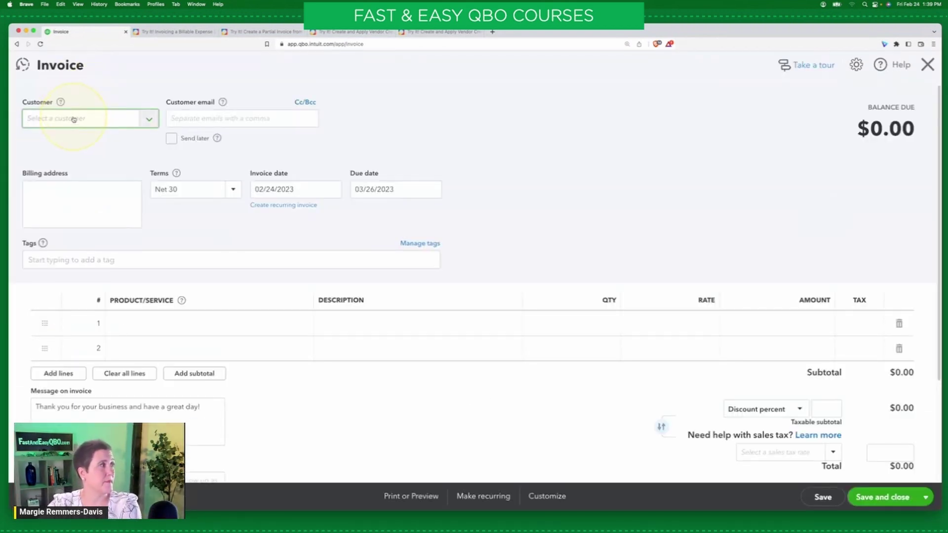
pyautogui.click(73, 119)
pyautogui.write('amy')
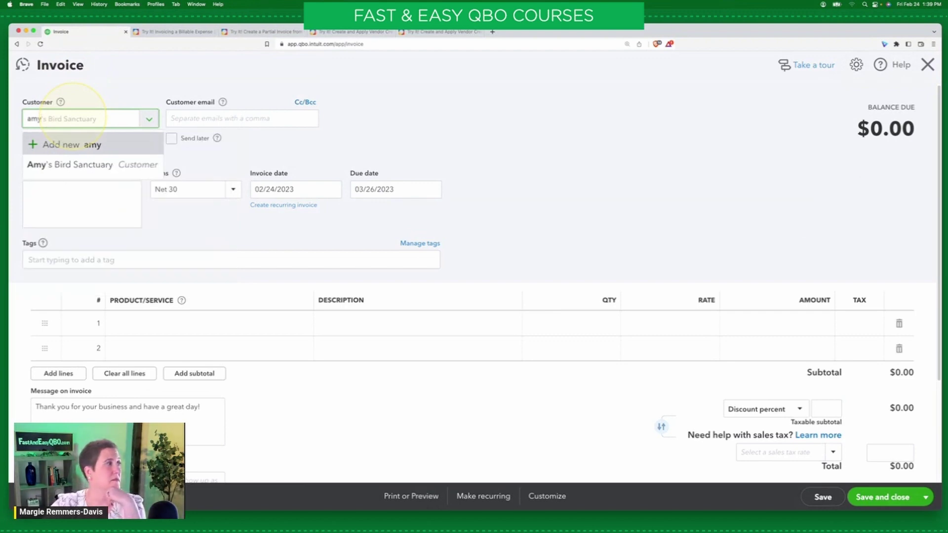
pyautogui.click(83, 165)
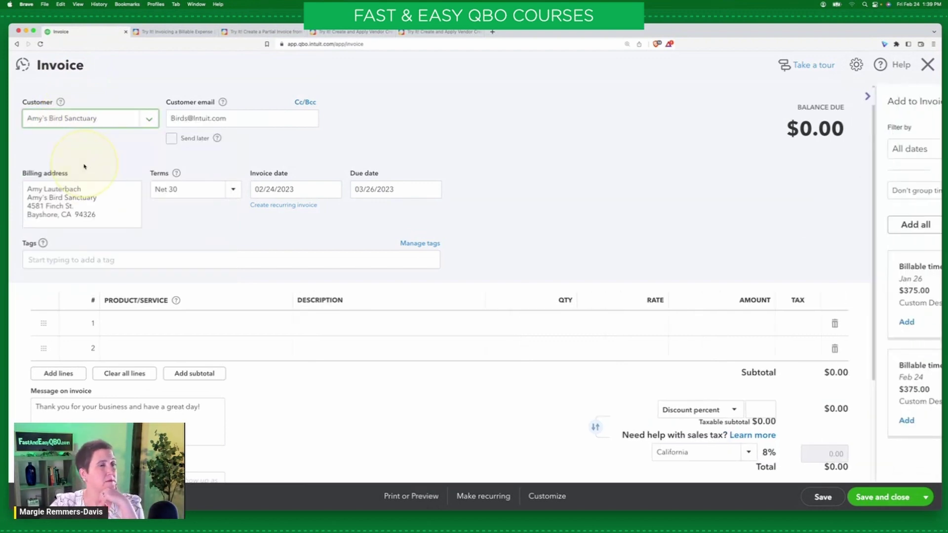
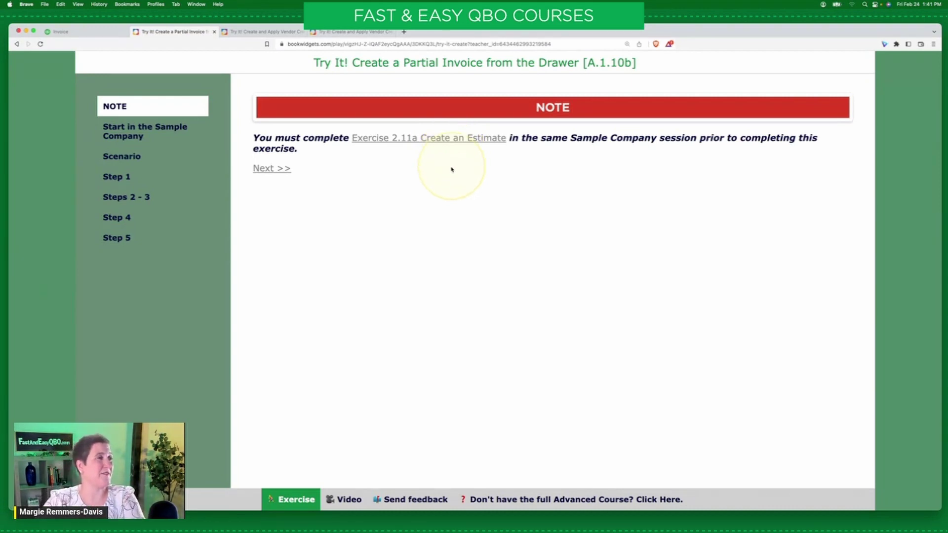
# - Open the prerequisite Exercise 2.11a Create an Estimate, read its Scenario and Step 1, and return to the partial invoice exercise
pyautogui.click(454, 140)
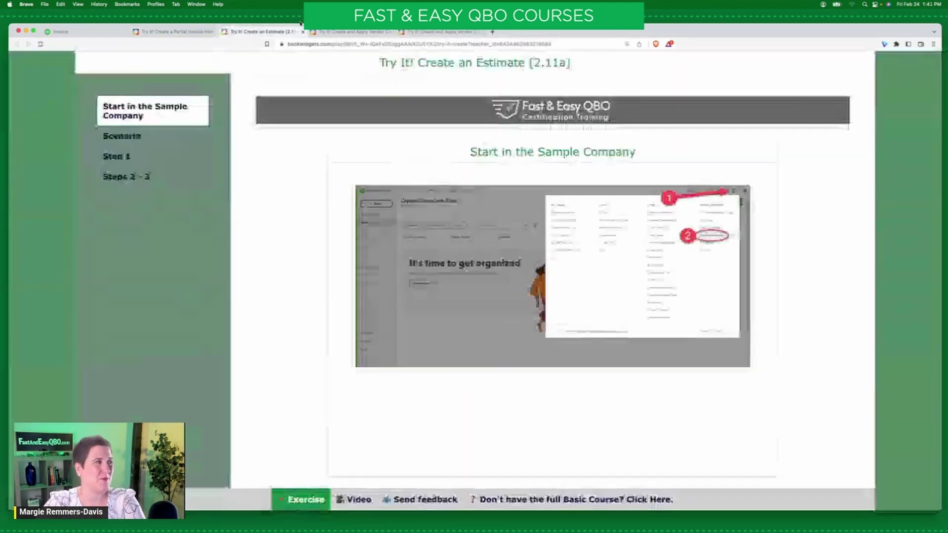
pyautogui.click(132, 137)
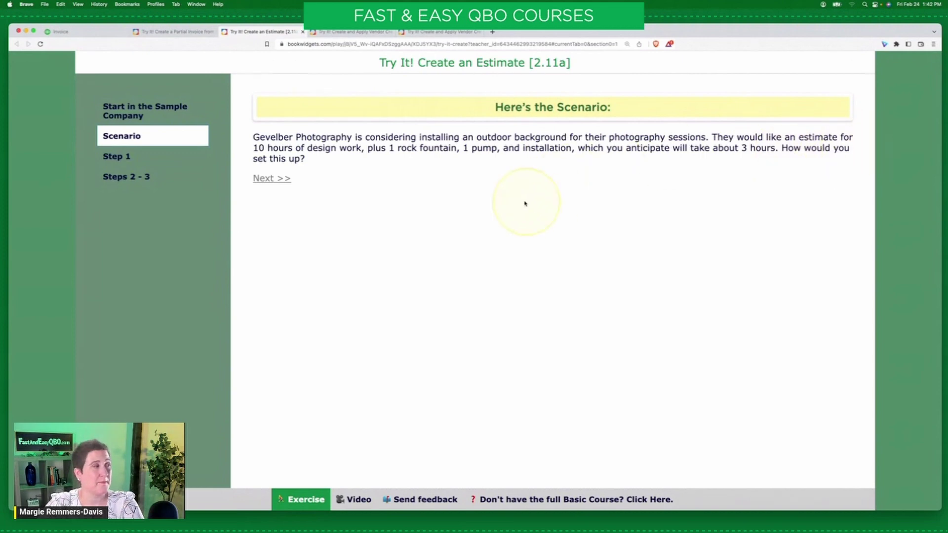
pyautogui.click(148, 155)
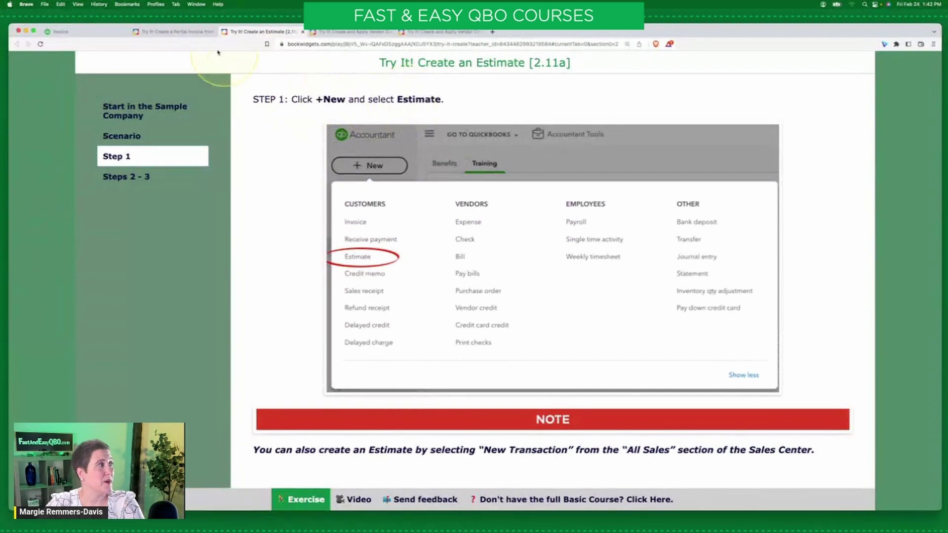
pyautogui.click(175, 32)
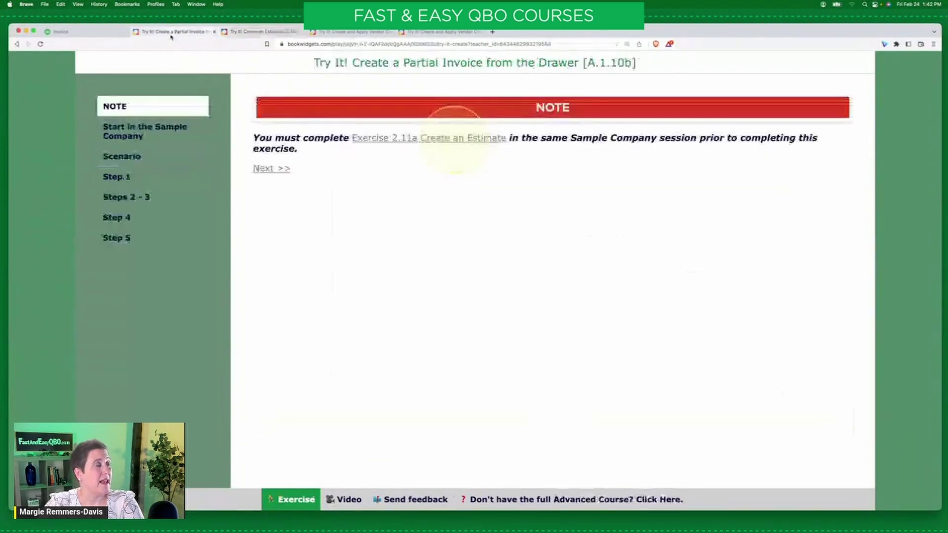
# - Switch back to QuickBooks Online, add all billable time to the Amy's Bird Sanctuary invoice, and save and close it
pyautogui.click(84, 31)
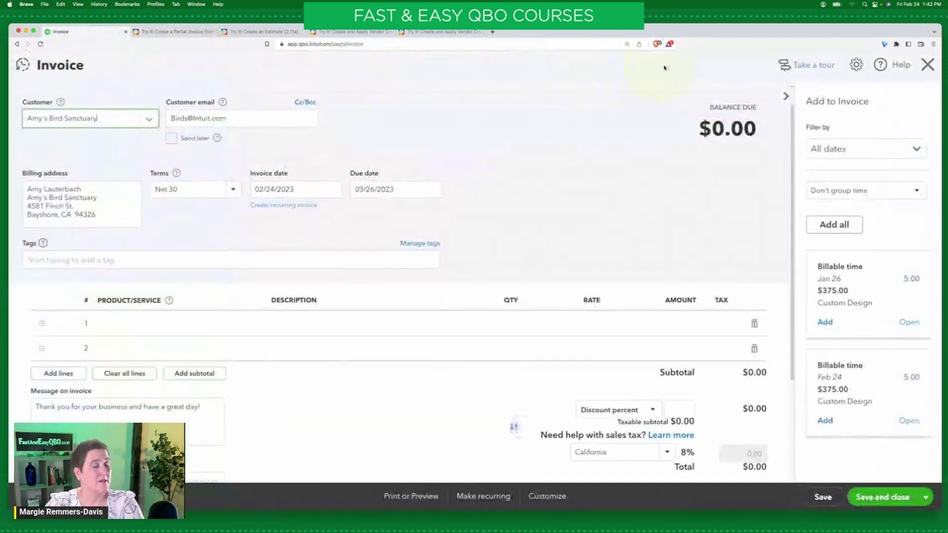
pyautogui.click(834, 225)
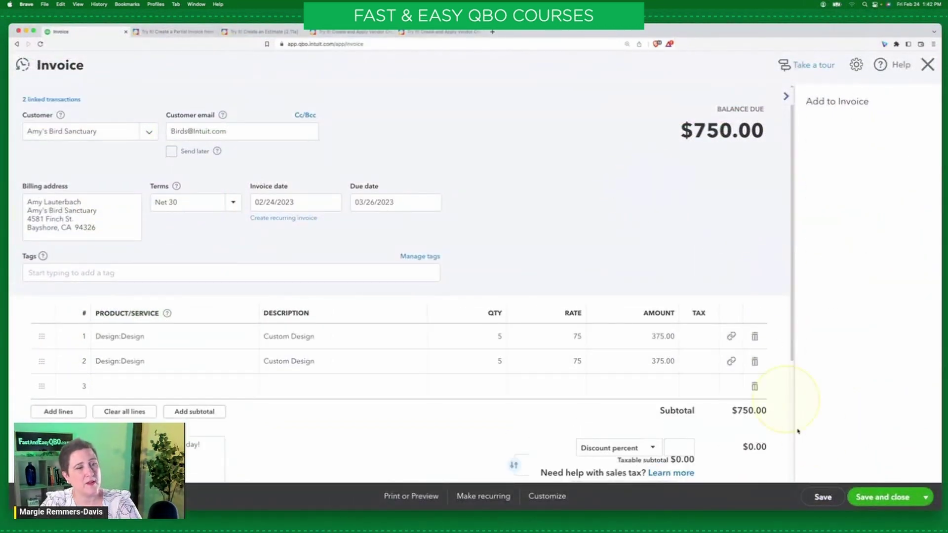
pyautogui.click(894, 498)
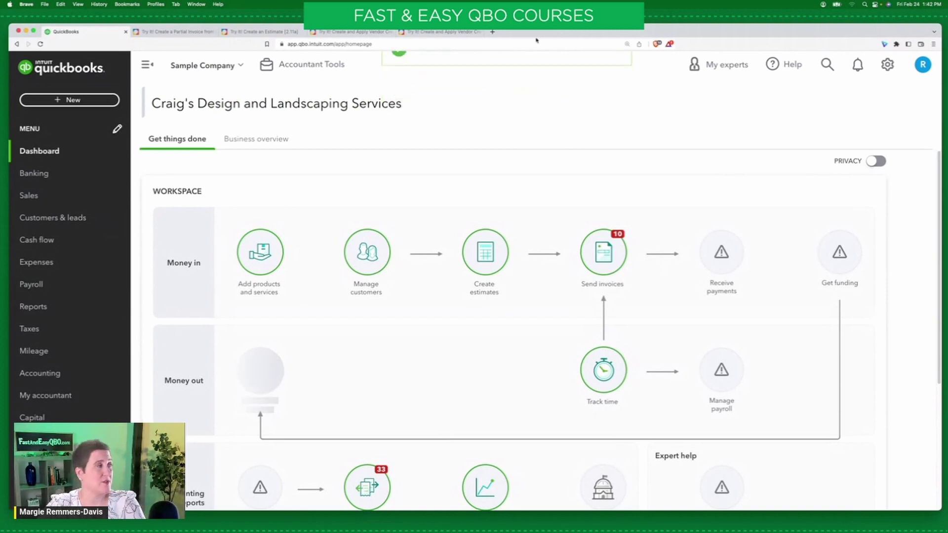
# - Start a new estimate from the list of customer transactions
pyautogui.click(44, 108)
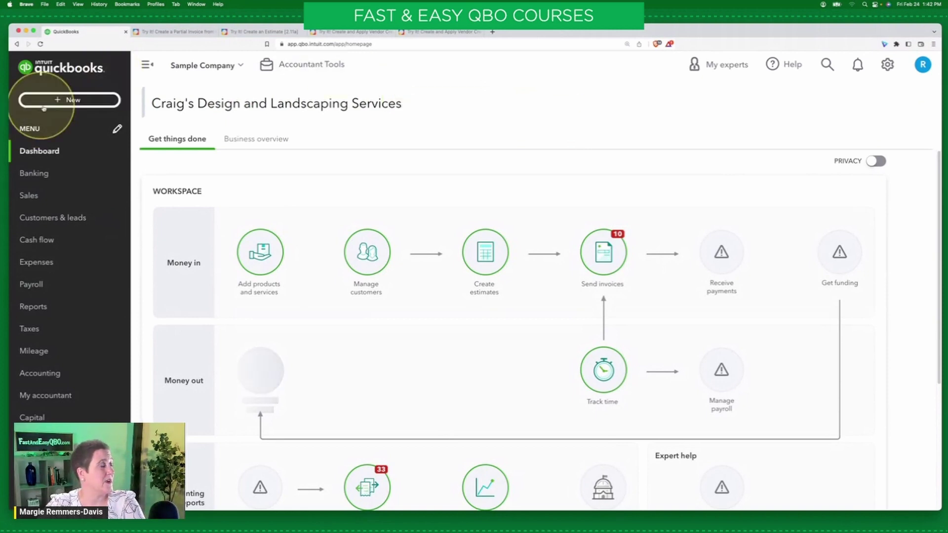
pyautogui.click(71, 100)
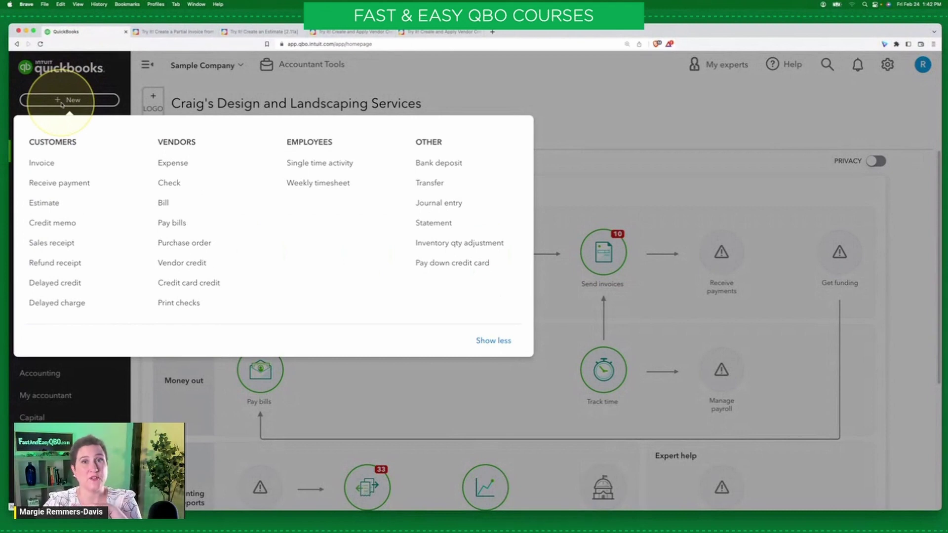
pyautogui.click(46, 207)
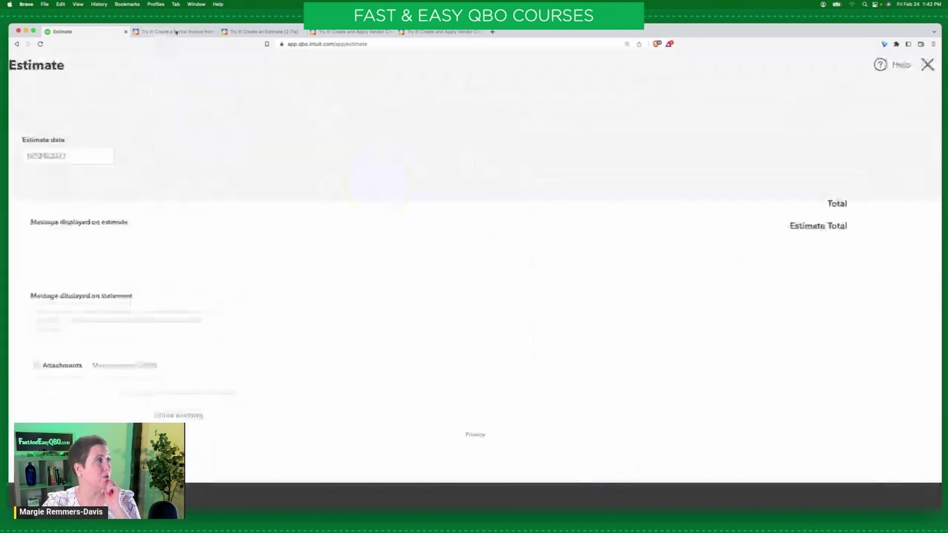
# - Switch to the Create an Estimate exercise and read Steps 2 - 3 with the sample estimate
pyautogui.click(179, 33)
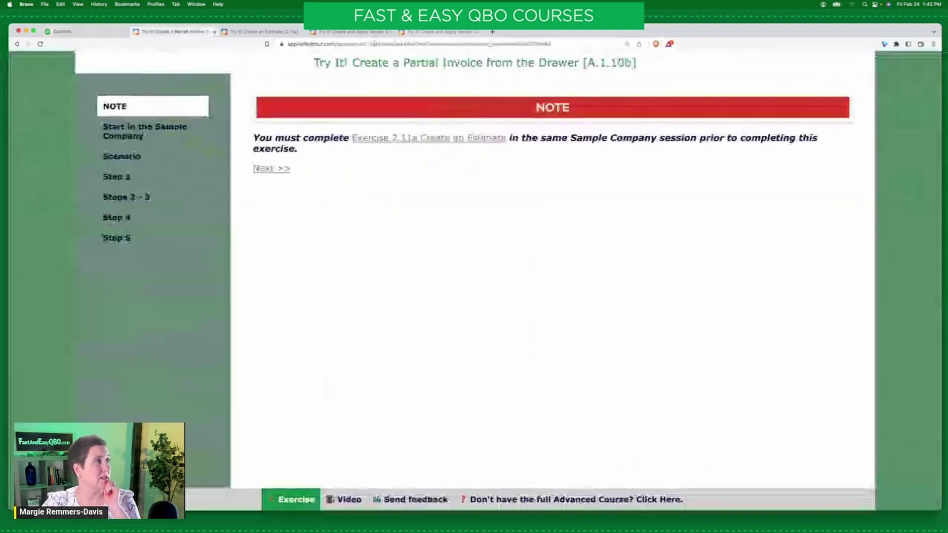
pyautogui.click(266, 32)
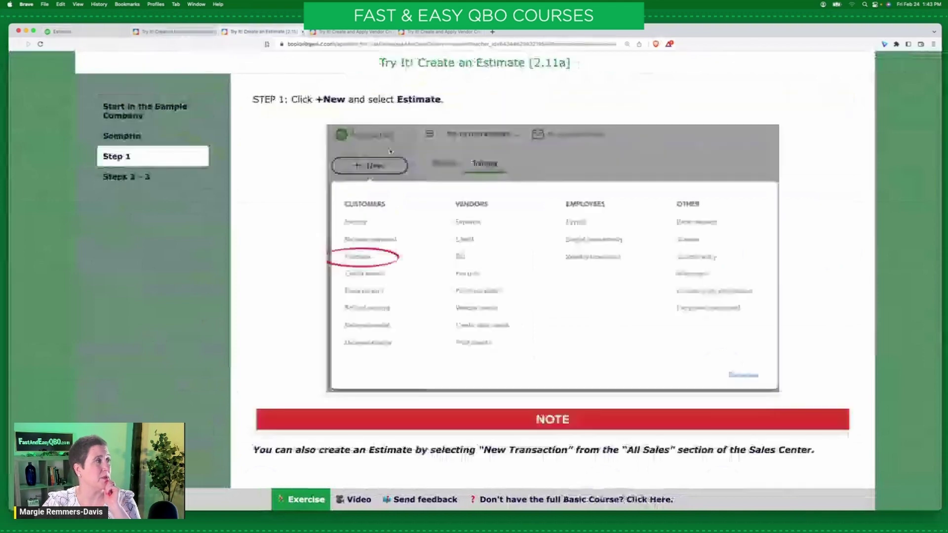
pyautogui.click(101, 32)
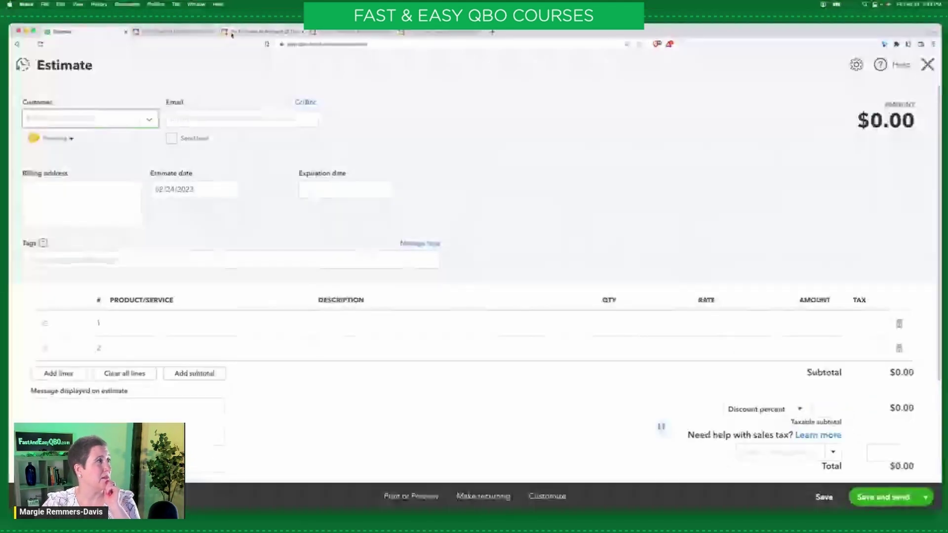
pyautogui.click(256, 33)
pyautogui.click(136, 177)
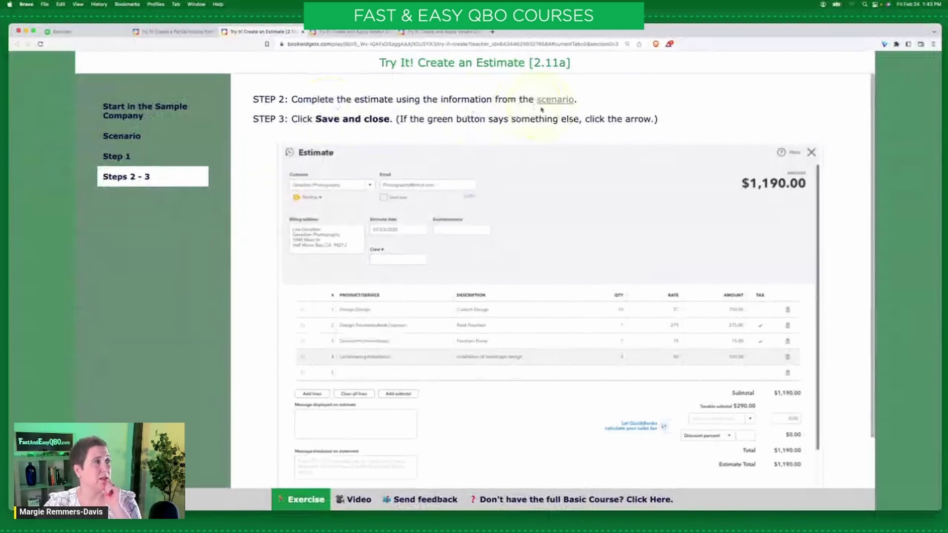
pyautogui.scroll(-1, 573, 215)
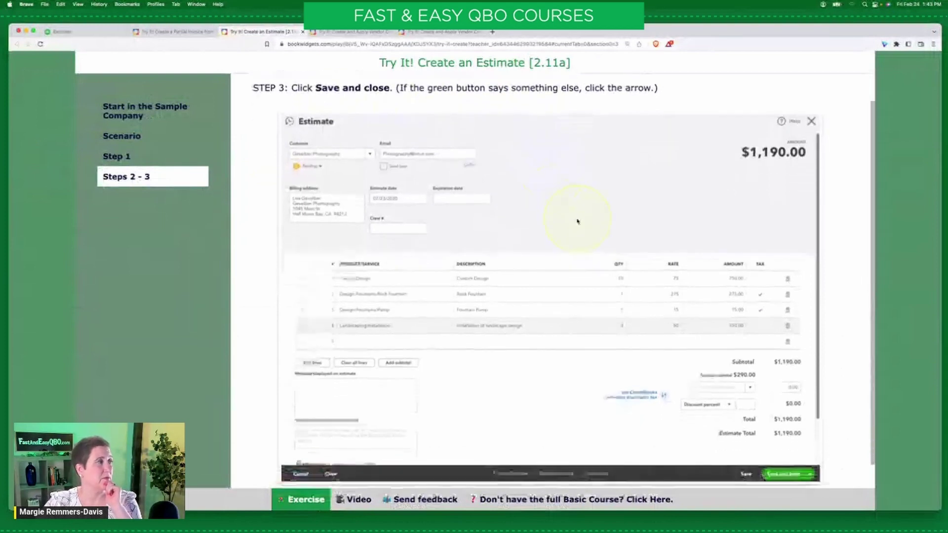
# - Switch back to QuickBooks Online and select Gevelber Photography as the estimate's customer
pyautogui.click(92, 31)
pyautogui.write('geve')
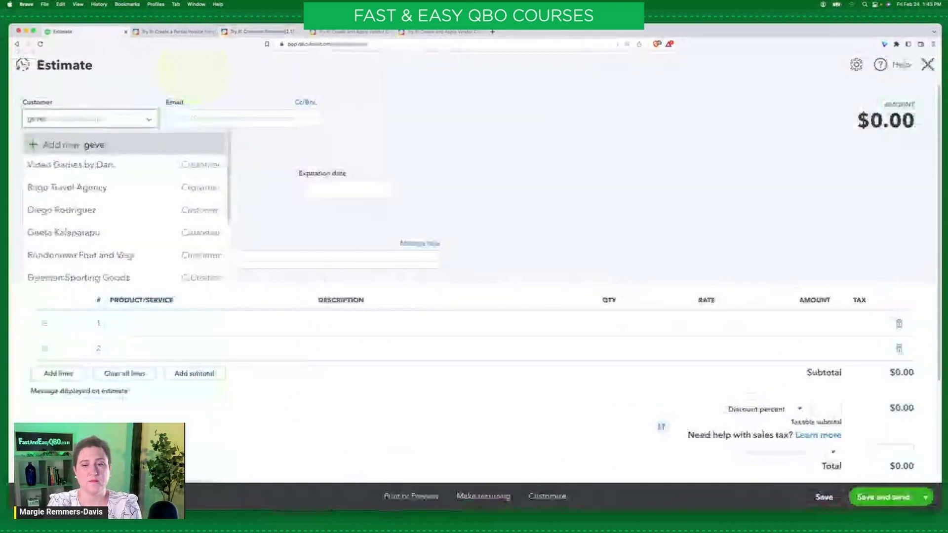
pyautogui.write('l')
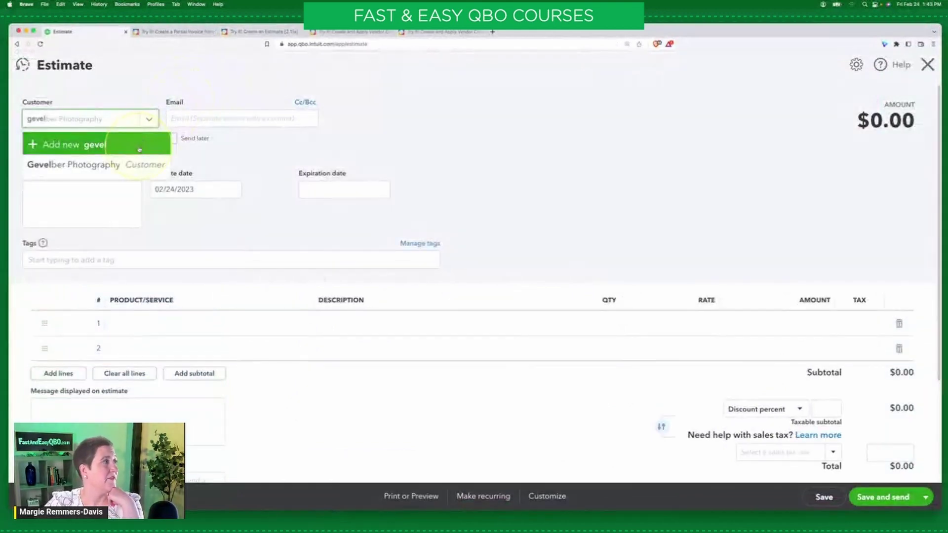
pyautogui.click(145, 169)
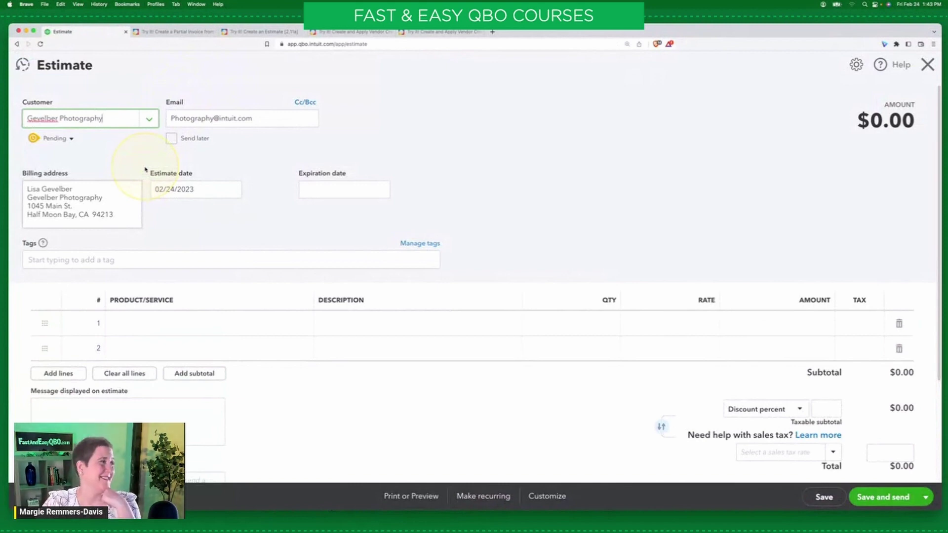
# - Check the line items in the exercise's sample estimate and add the Design service (Custom Design) on the estimate's first line
pyautogui.click(186, 324)
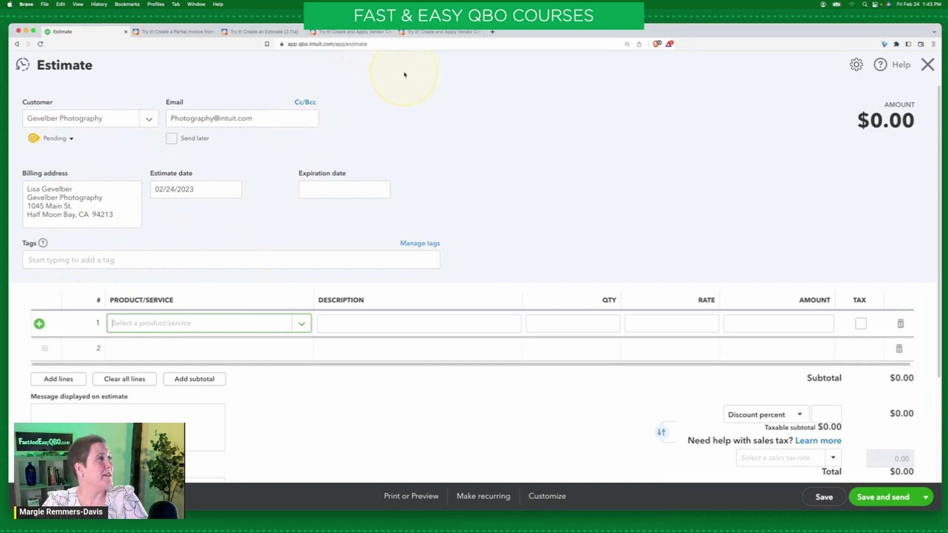
pyautogui.click(273, 31)
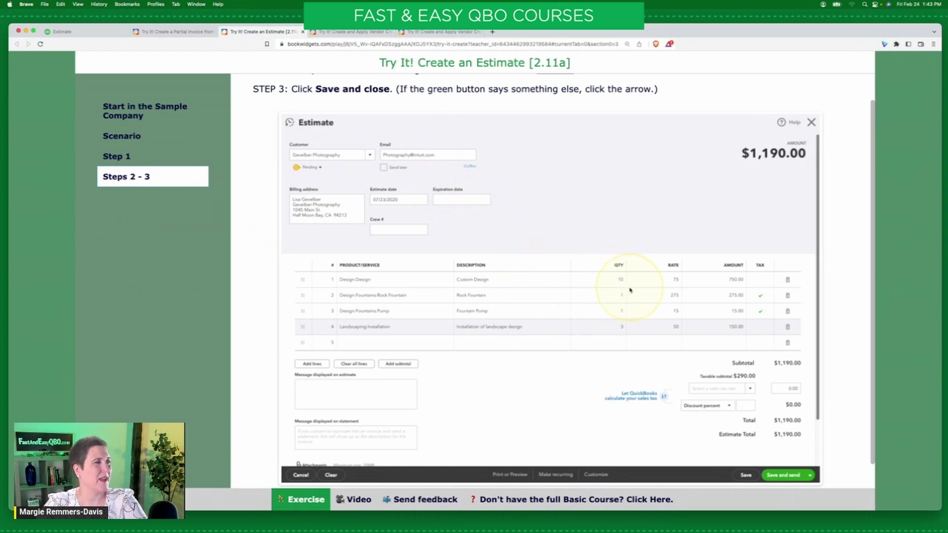
pyautogui.click(59, 31)
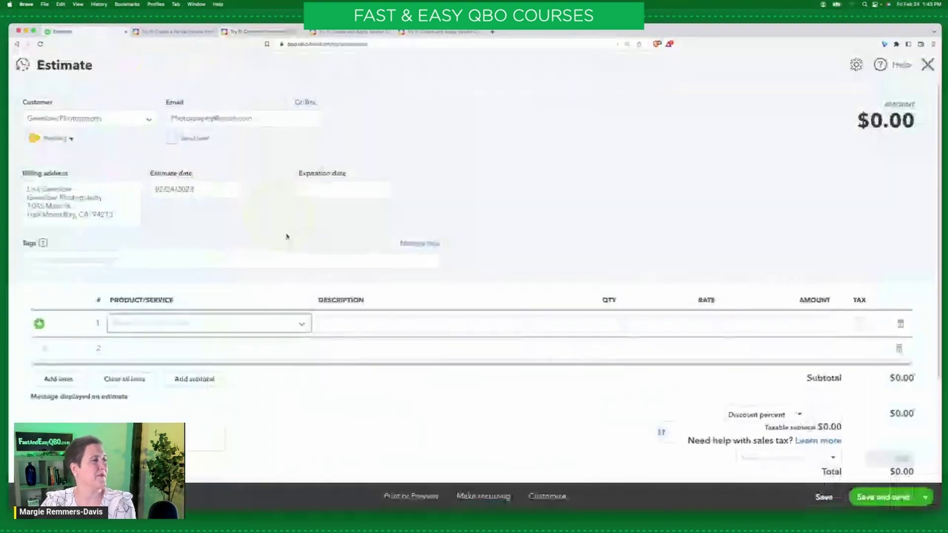
pyautogui.write('desin')
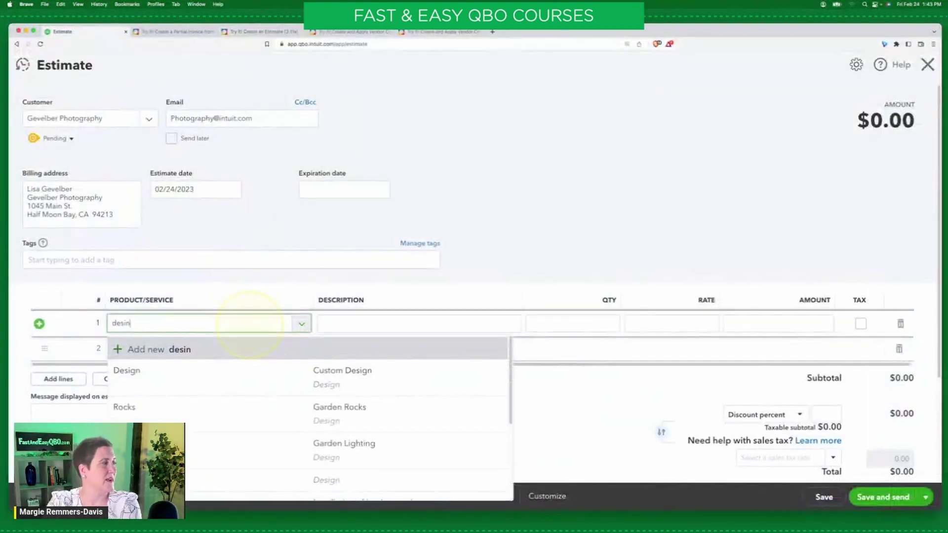
pyautogui.doubleClick(197, 327)
pyautogui.write('dis')
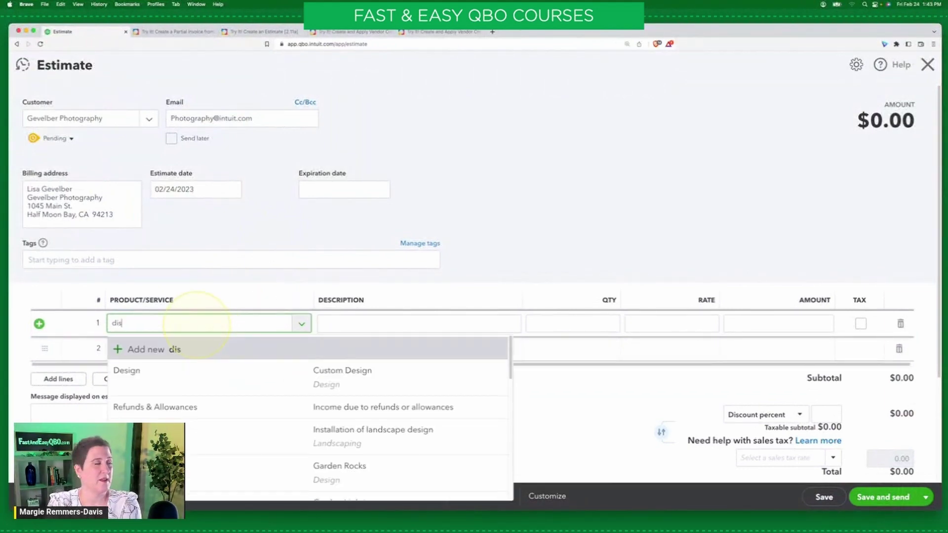
pyautogui.press('BackSpace')
pyautogui.write('esign')
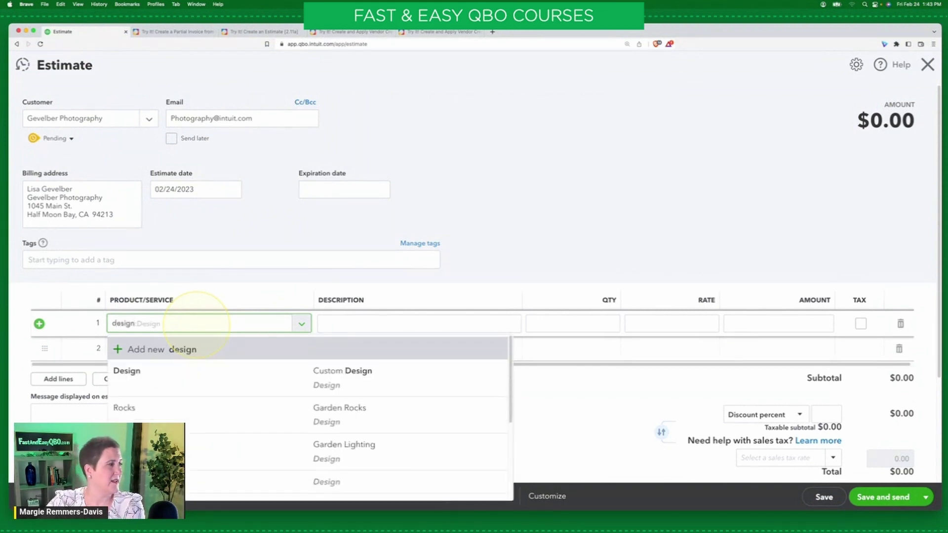
pyautogui.click(348, 375)
# - Set the quantity of the Custom Design line to 10
pyautogui.click(589, 325)
pyautogui.doubleClick(615, 323)
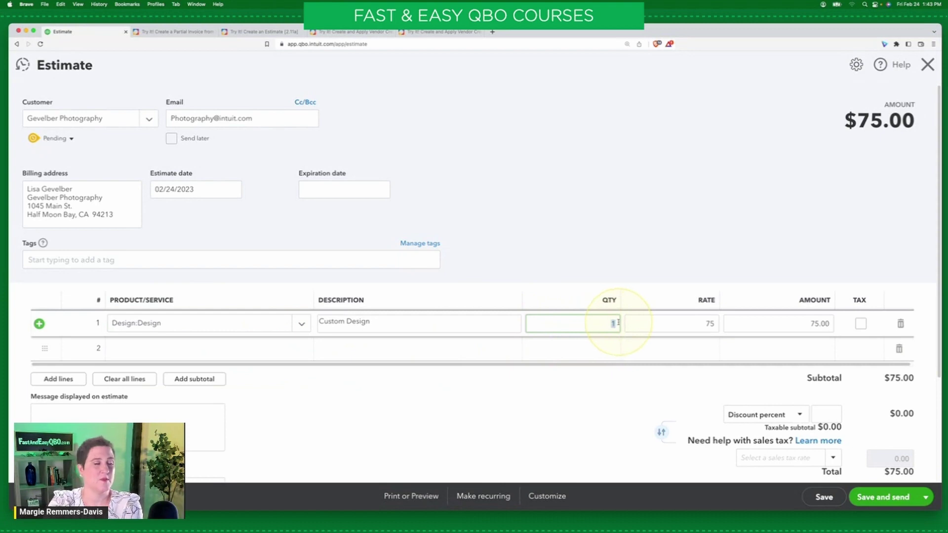
pyautogui.write('10')
pyautogui.press('Tab')
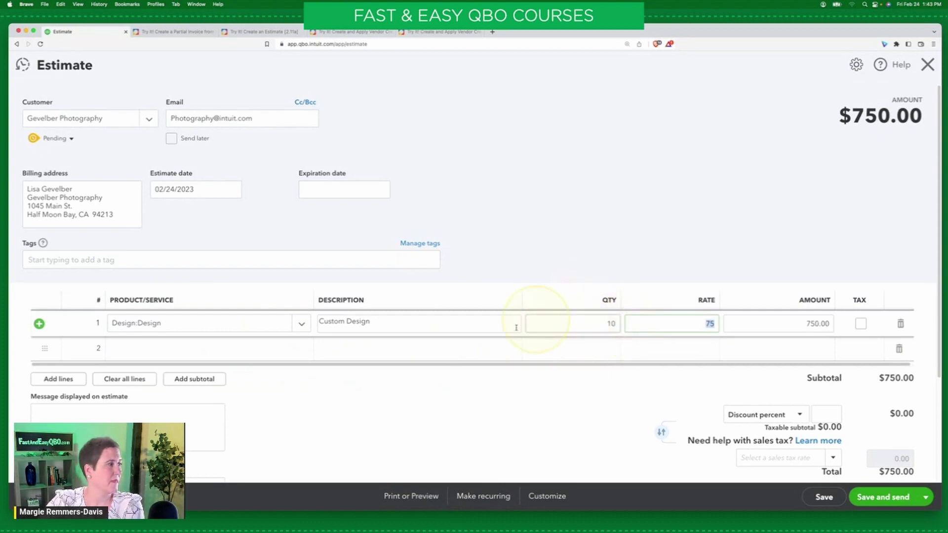
# - Add the Rock Fountain on the second line and the fountain Pump on the third line of the estimate
pyautogui.click(284, 356)
pyautogui.write('rock')
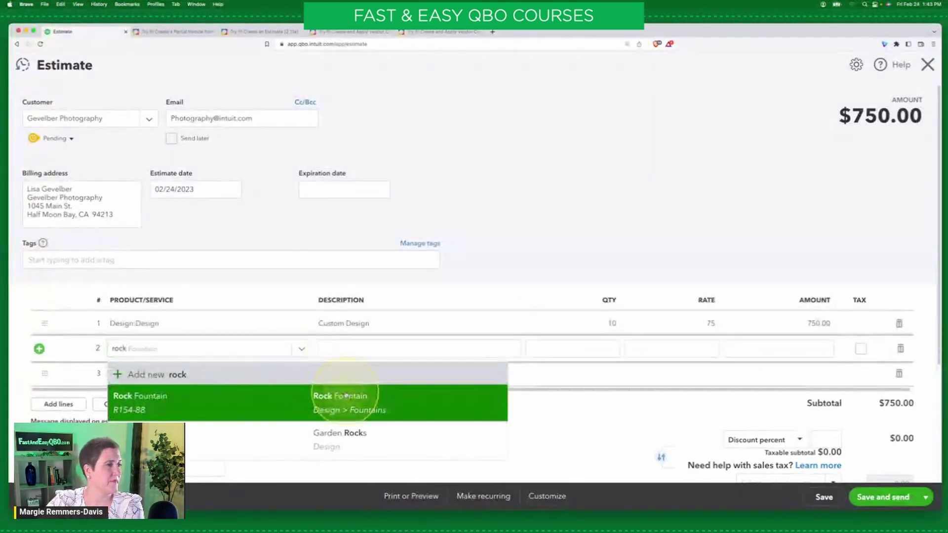
pyautogui.click(326, 392)
pyautogui.click(224, 375)
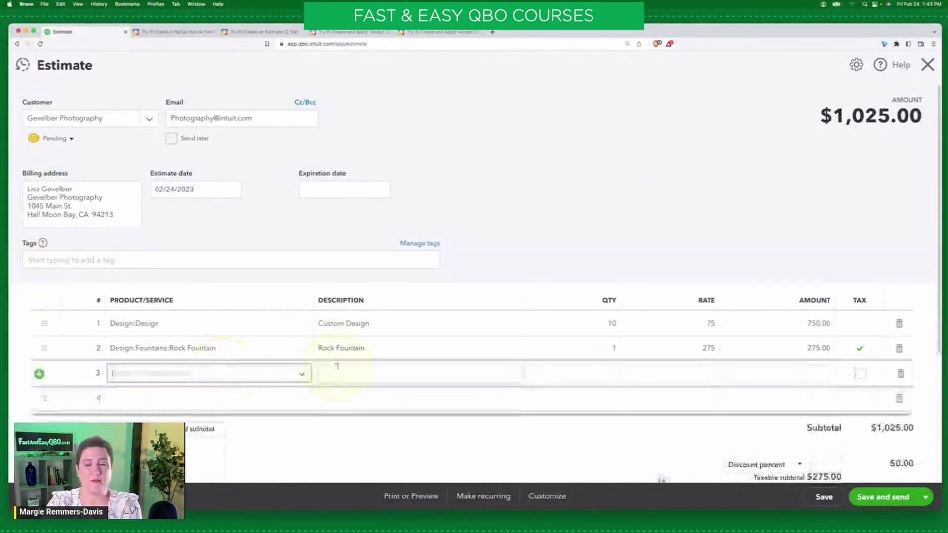
pyautogui.write('pump')
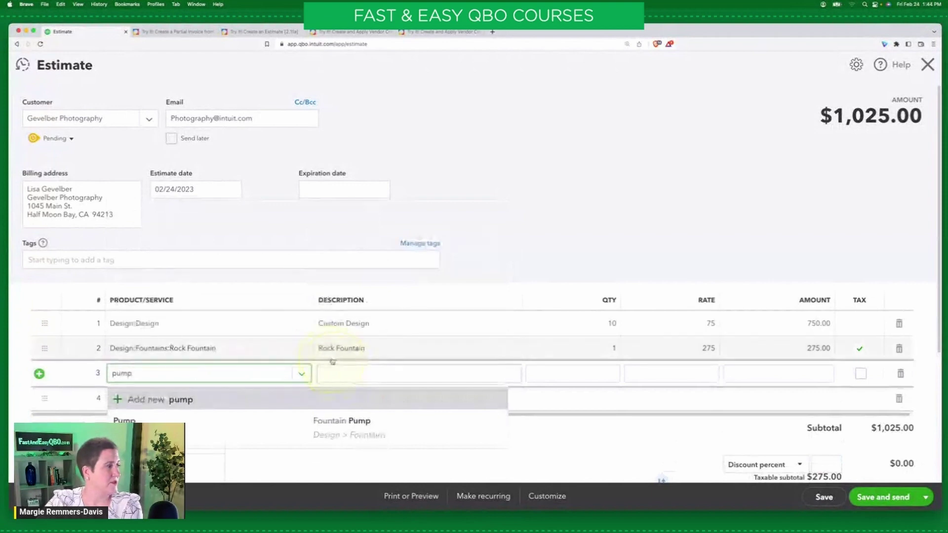
pyautogui.click(392, 425)
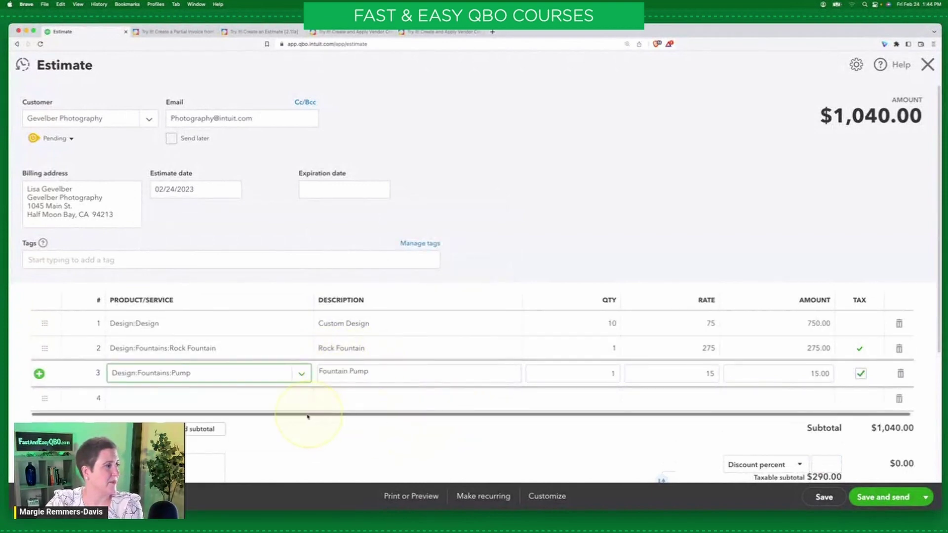
# - Add the Landscaping service Installation (Installation of landscape design) on the estimate's fourth line
pyautogui.click(250, 404)
pyautogui.write('isntall')
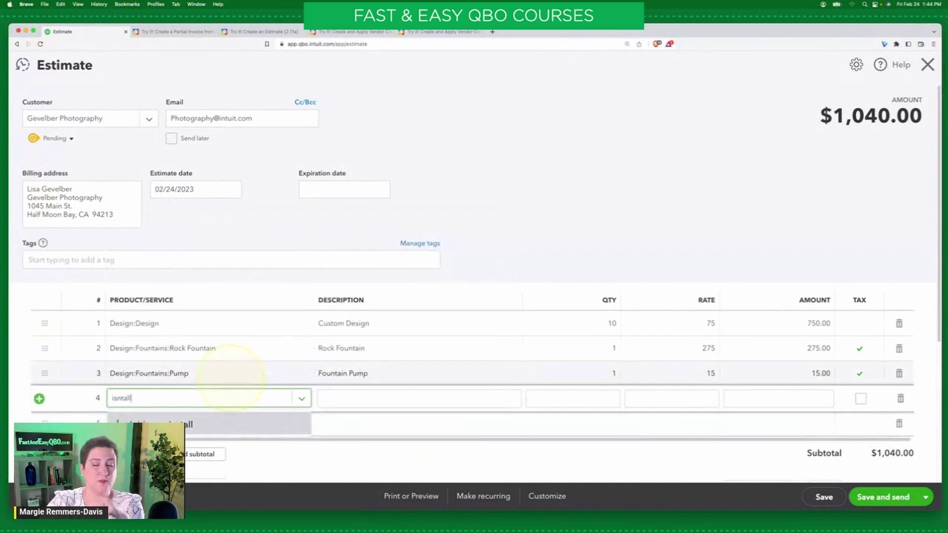
pyautogui.press('BackSpace')
pyautogui.press('BackSpace')
pyautogui.press('BackSpace')
pyautogui.press('BackSpace')
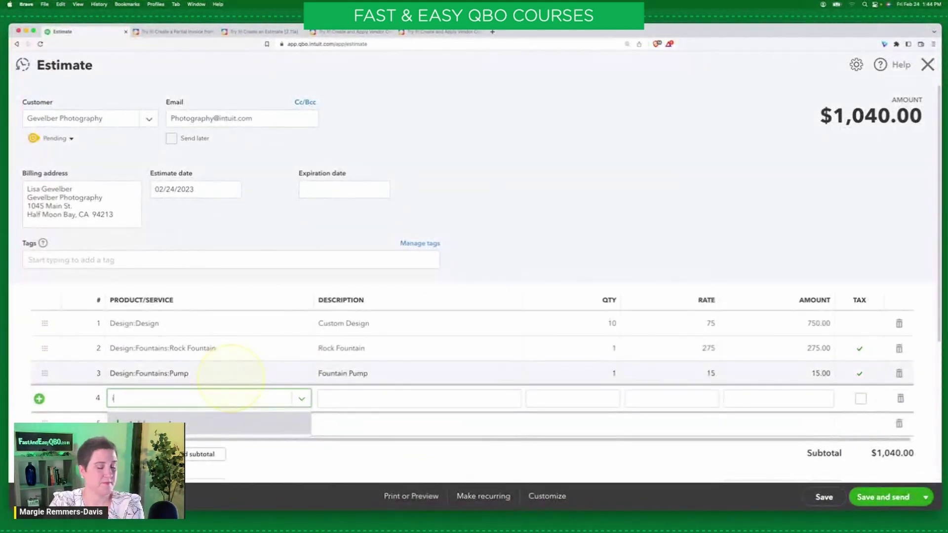
pyautogui.write('nst')
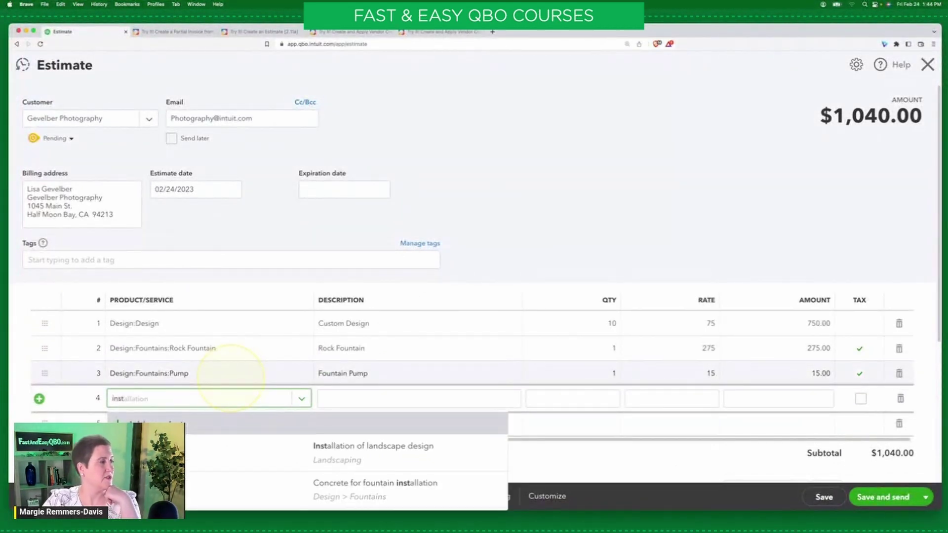
pyautogui.click(351, 450)
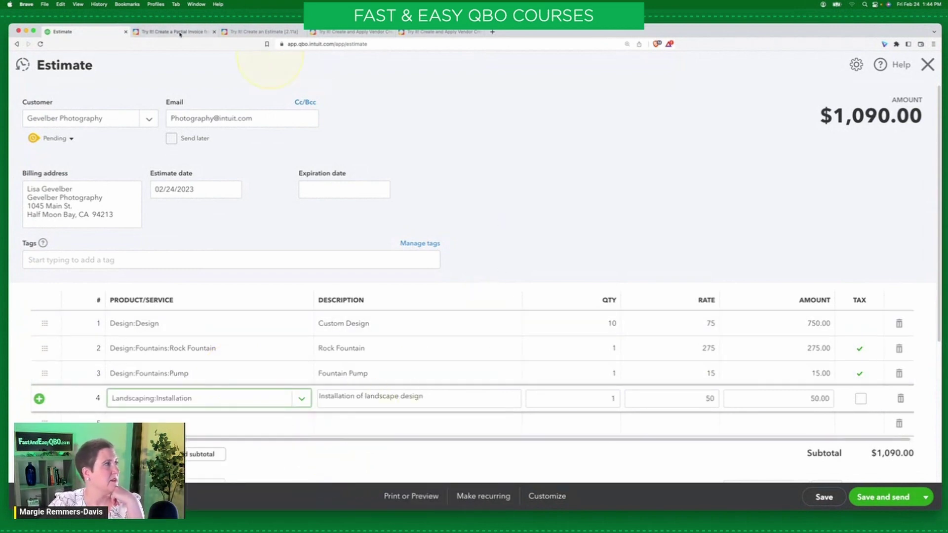
# - Check the installation quantity in the exercise's sample estimate and set the Installation line's quantity to 3
pyautogui.click(235, 31)
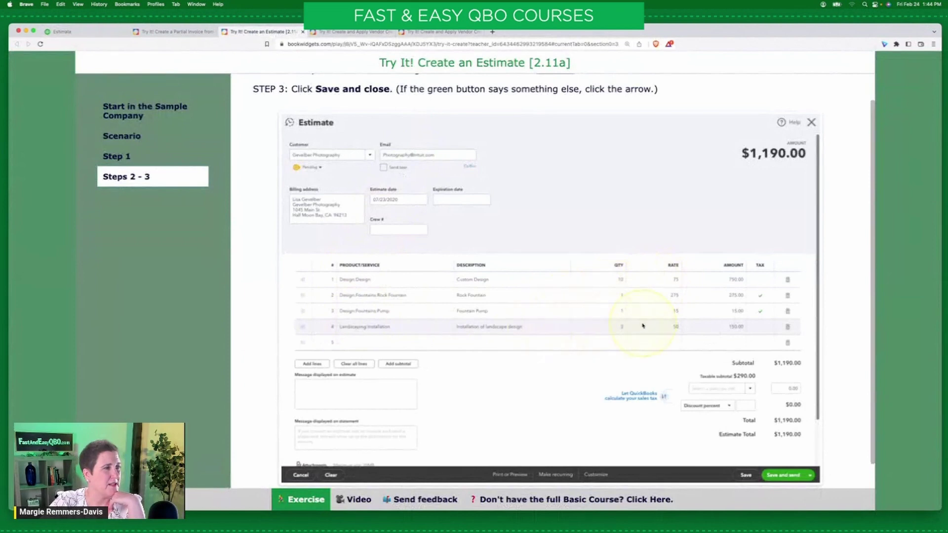
pyautogui.click(85, 38)
pyautogui.click(608, 398)
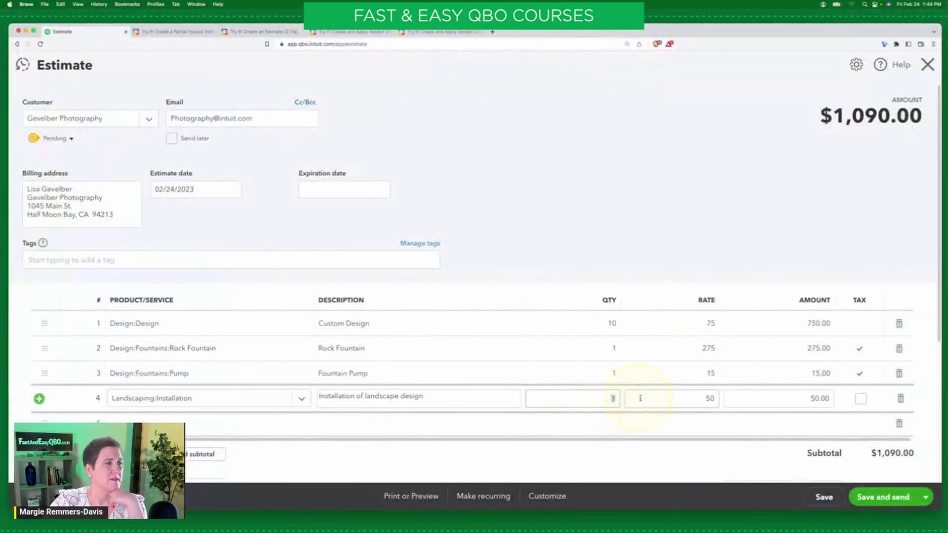
pyautogui.write('3')
pyautogui.press('Tab')
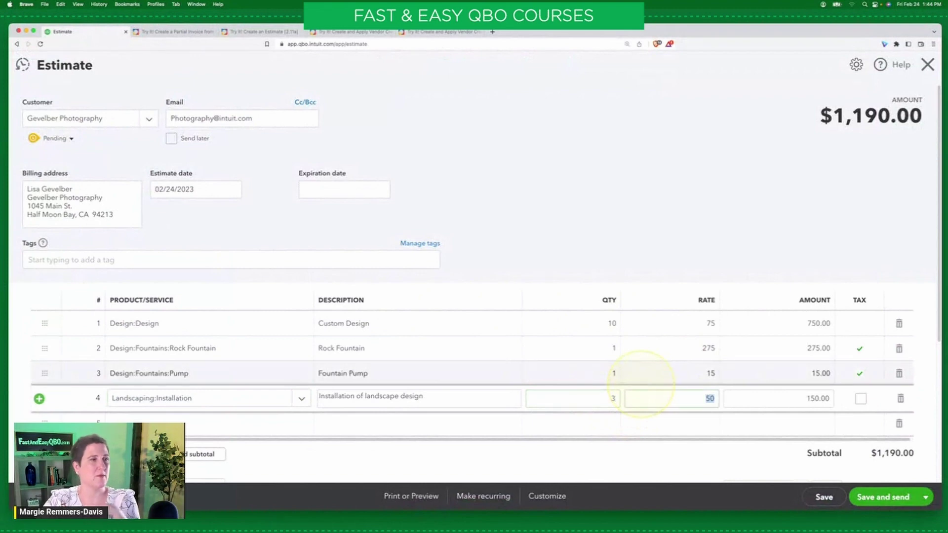
# - Save and close the Gevelber Photography estimate
pyautogui.click(685, 252)
pyautogui.click(925, 497)
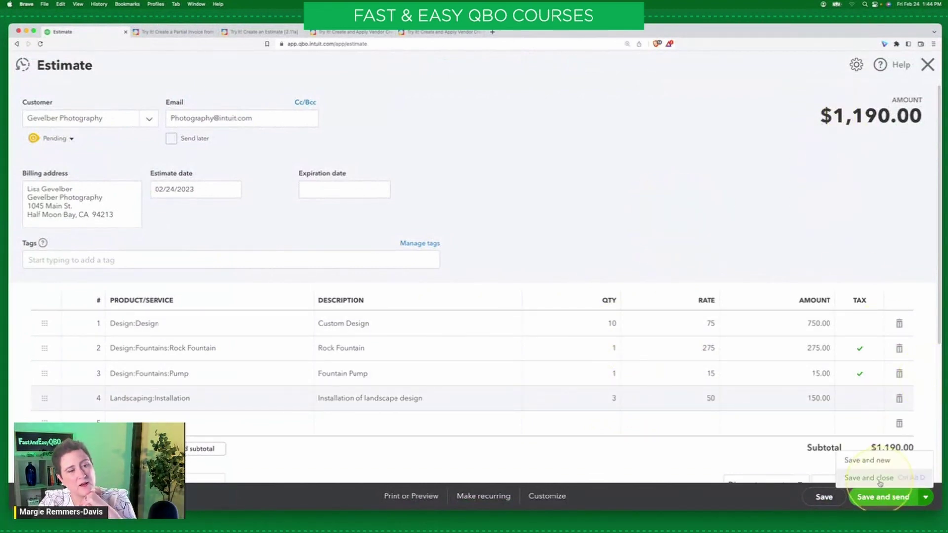
pyautogui.click(880, 480)
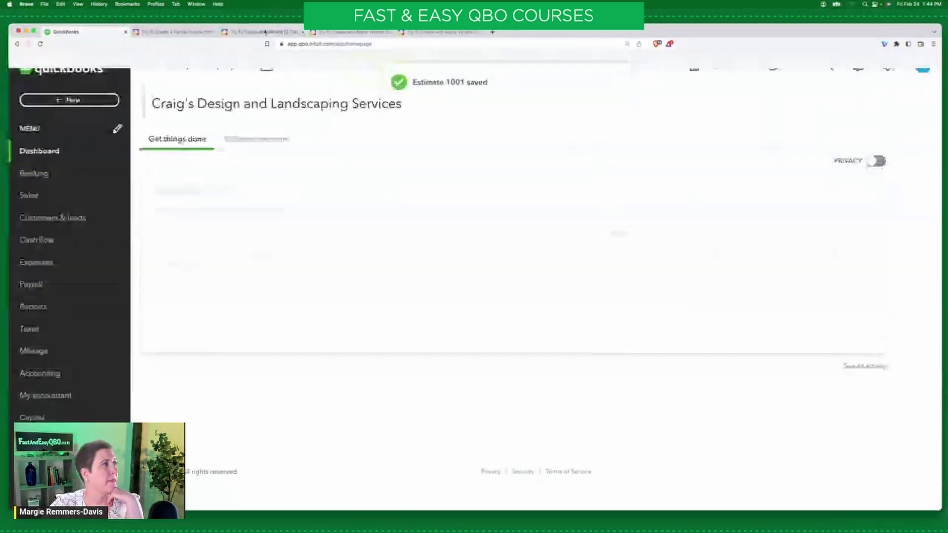
# - Close the Create an Estimate exercise and open the Start in the Sample Company section of the partial invoice exercise
pyautogui.click(265, 32)
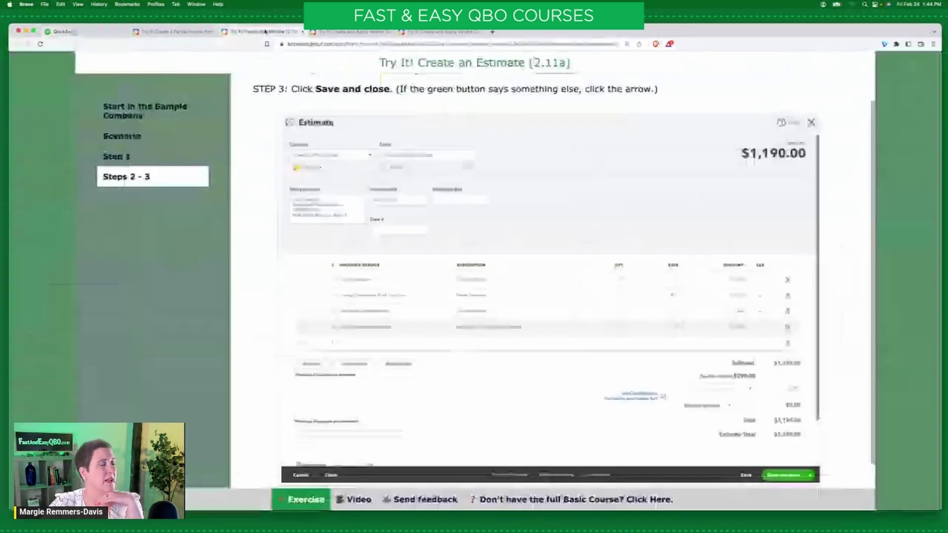
pyautogui.click(303, 32)
pyautogui.click(181, 32)
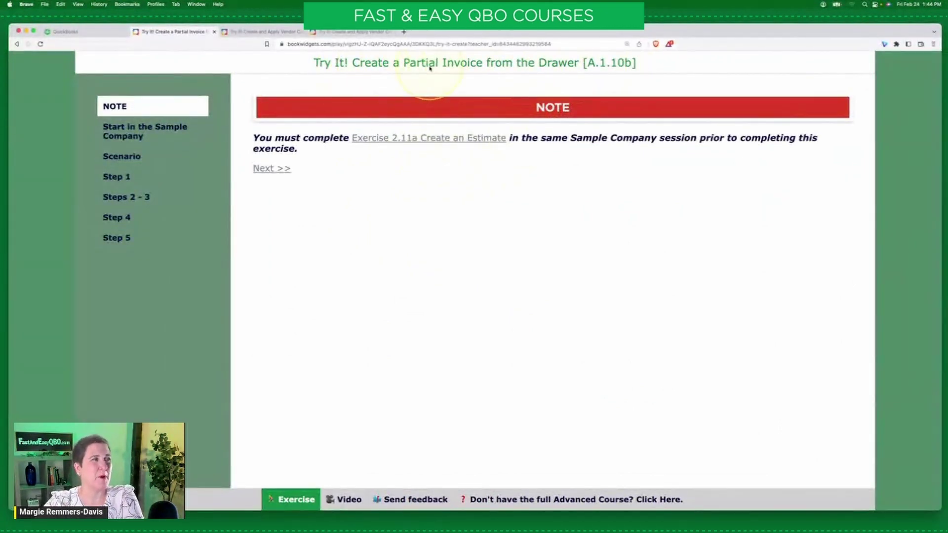
pyautogui.click(151, 131)
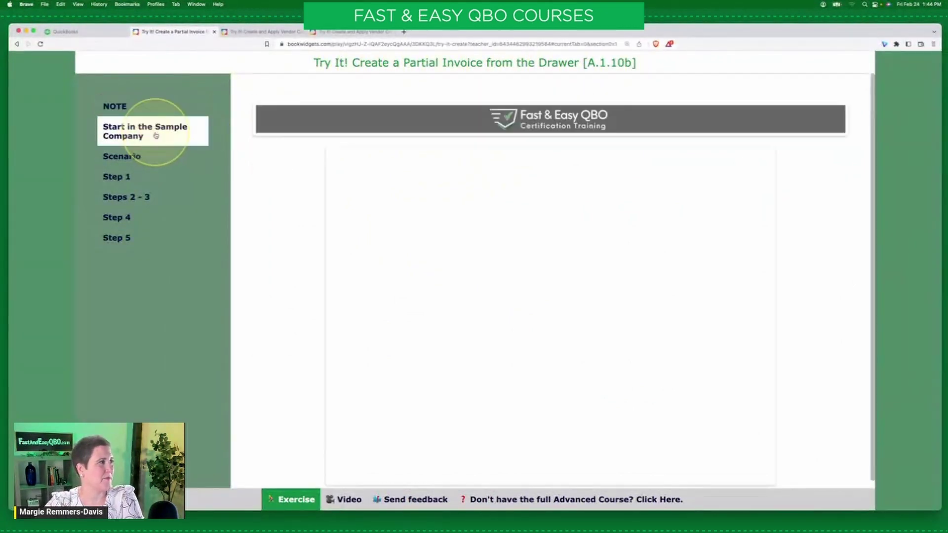
# - Read the Scenario and Step 1 of the partial invoice exercise, including the instruction about Progress Invoicing
pyautogui.click(119, 155)
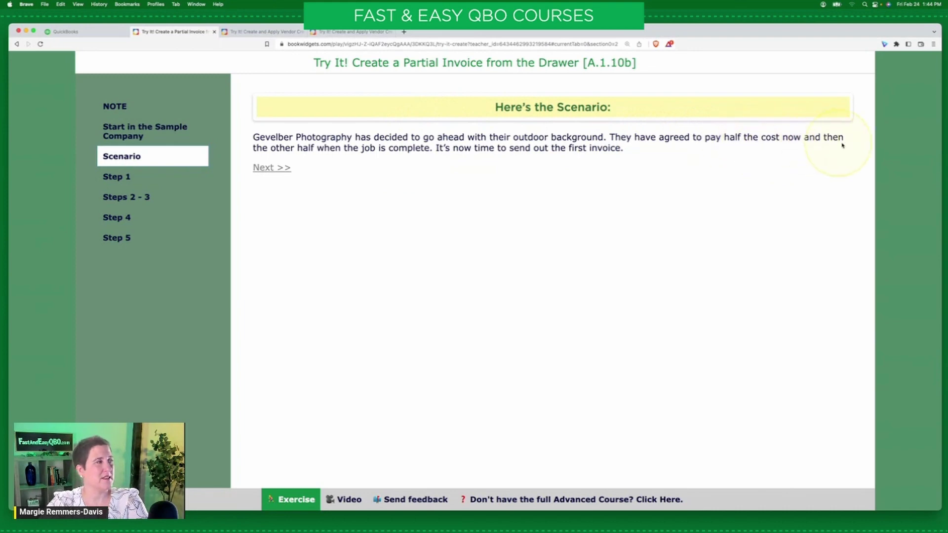
pyautogui.click(277, 168)
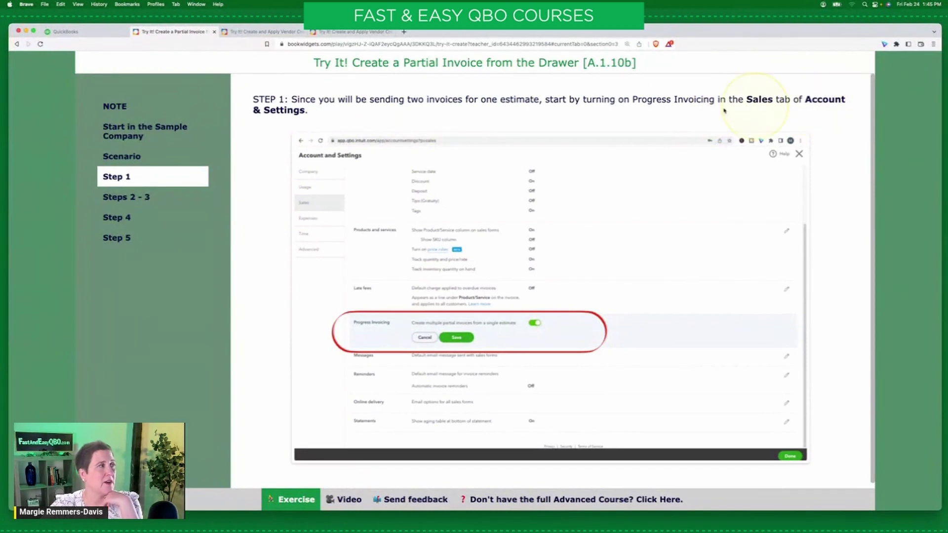
pyautogui.click(81, 31)
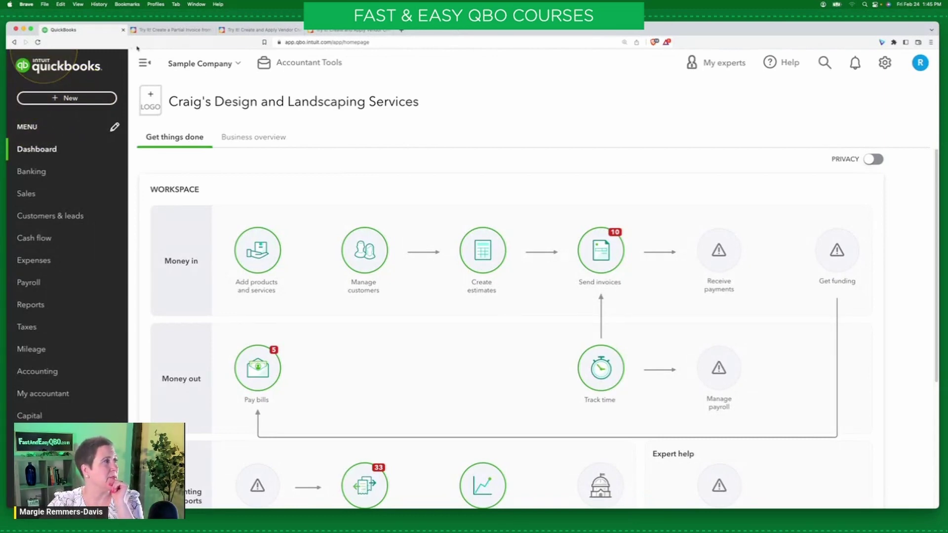
pyautogui.click(181, 31)
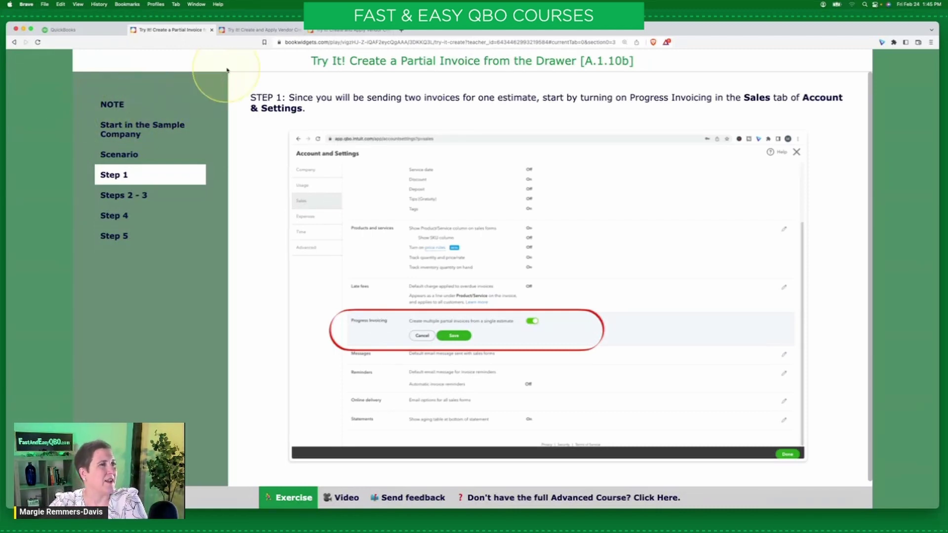
# - Open the Sales section of Account and Settings in the sample company and recheck it against Step 1 of the exercise
pyautogui.click(73, 31)
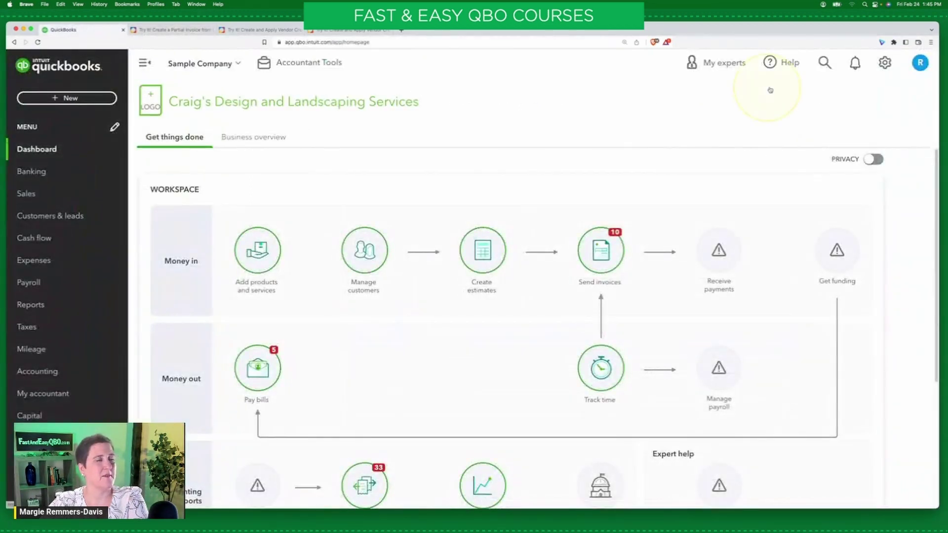
pyautogui.click(885, 64)
pyautogui.click(454, 126)
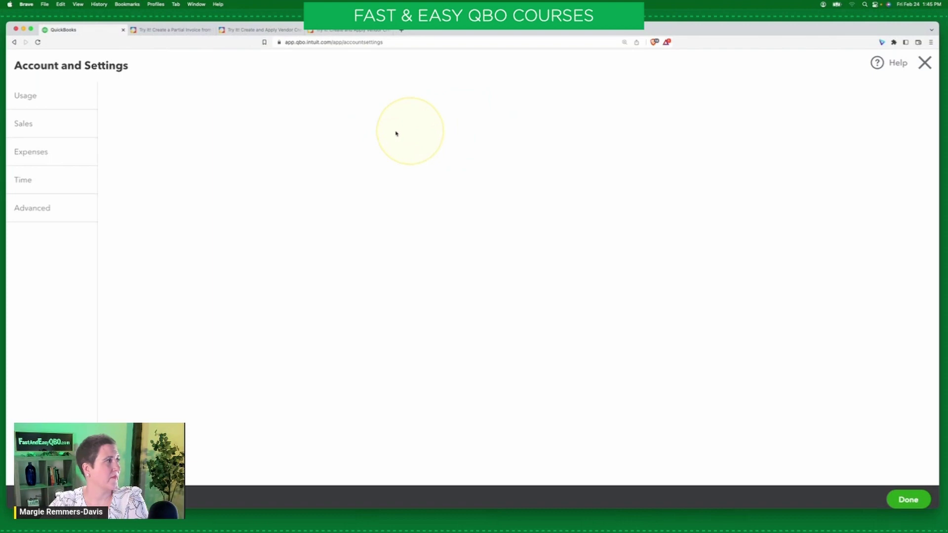
pyautogui.click(23, 161)
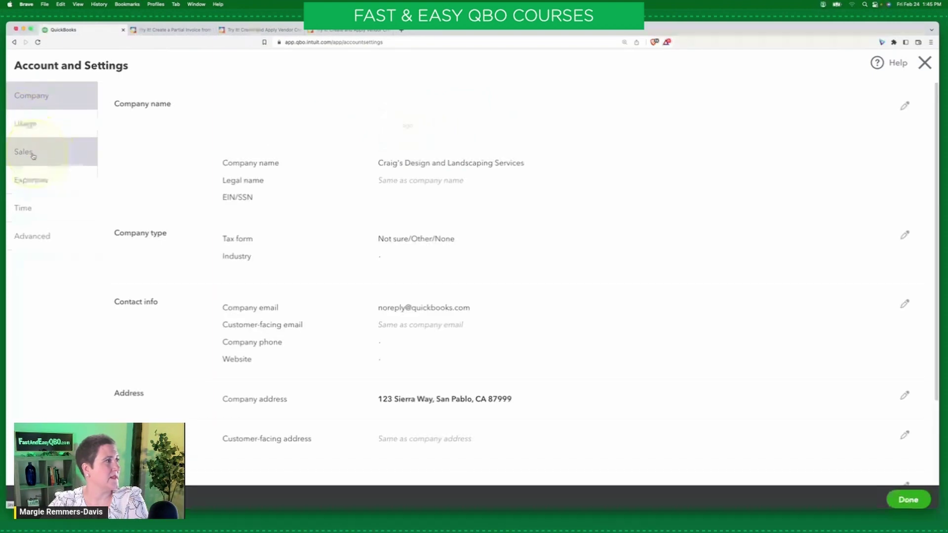
pyautogui.click(176, 30)
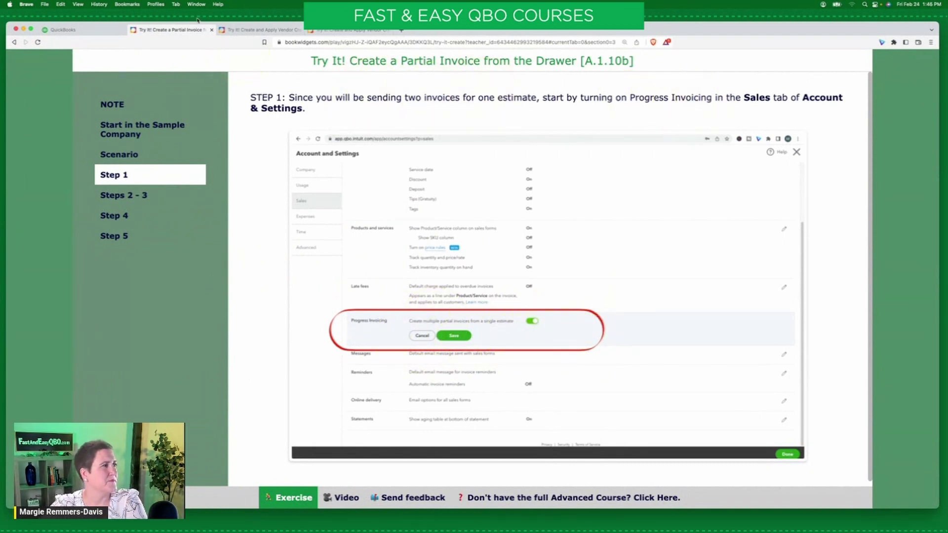
pyautogui.click(74, 31)
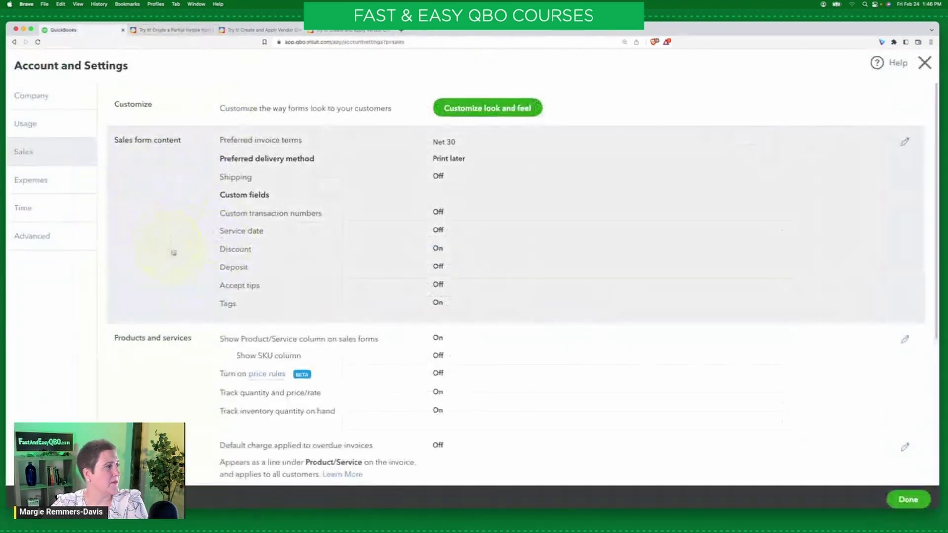
# - Turn on Progress Invoicing, accept the invoice template update, save the setting and close Account and Settings
pyautogui.scroll(-5, 206, 242)
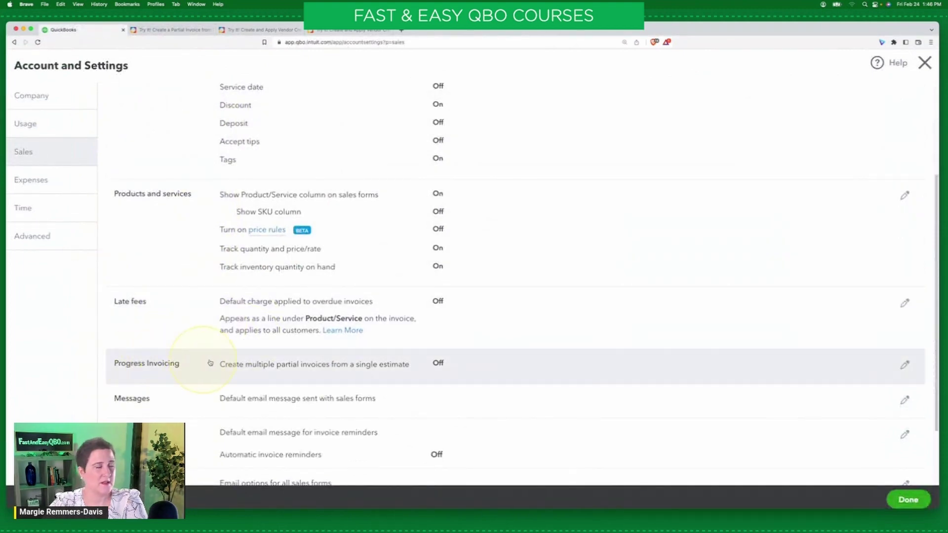
pyautogui.click(479, 365)
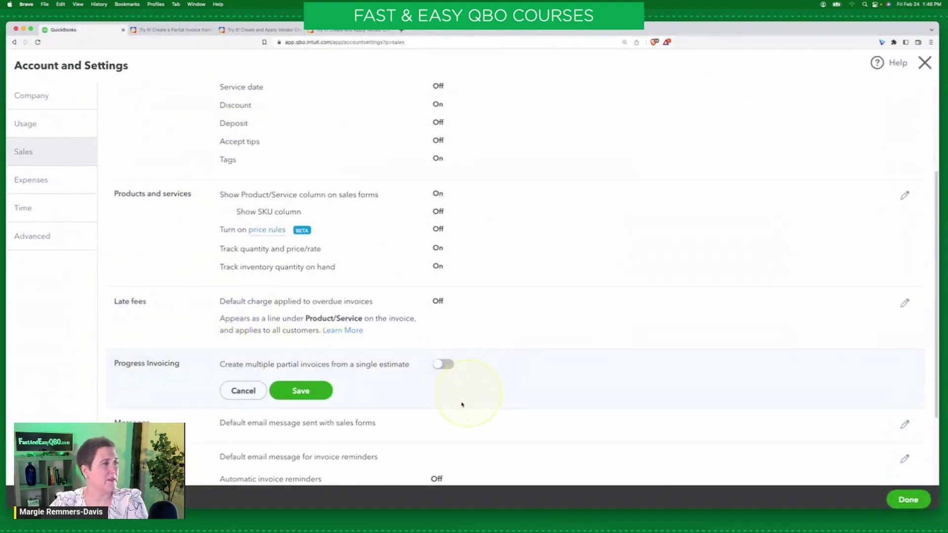
pyautogui.click(444, 365)
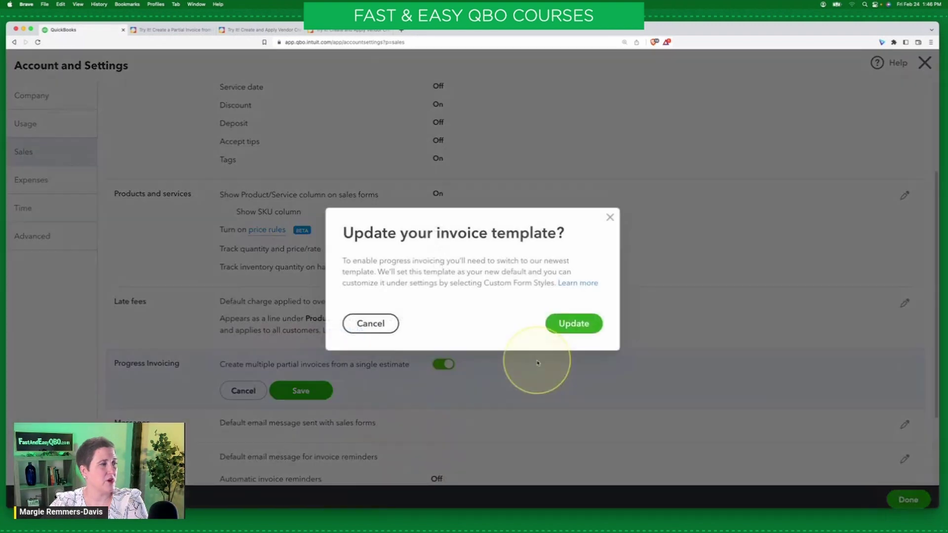
pyautogui.click(578, 323)
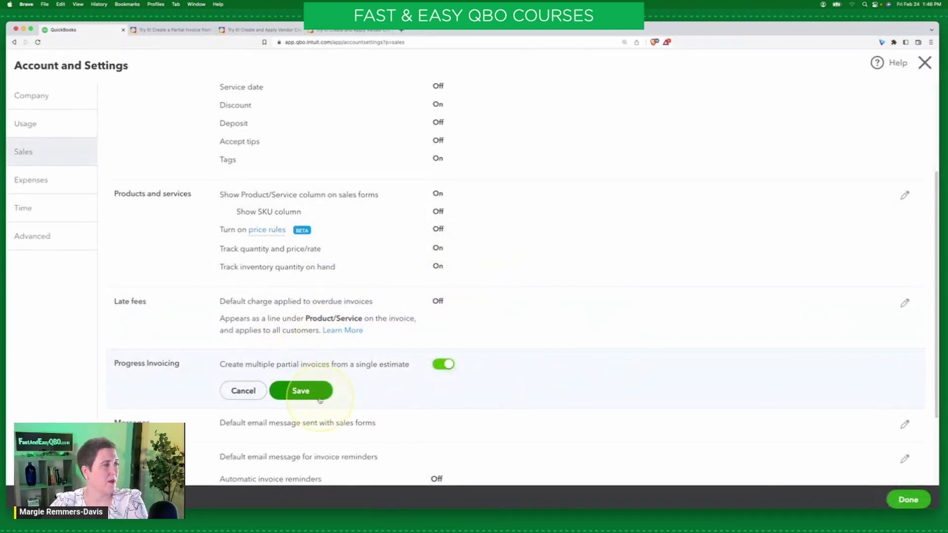
pyautogui.click(301, 391)
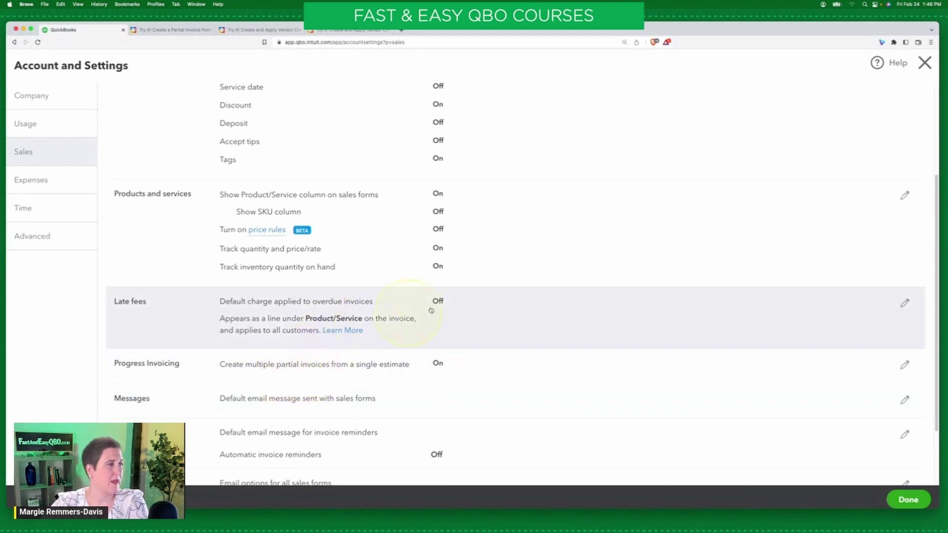
pyautogui.click(914, 499)
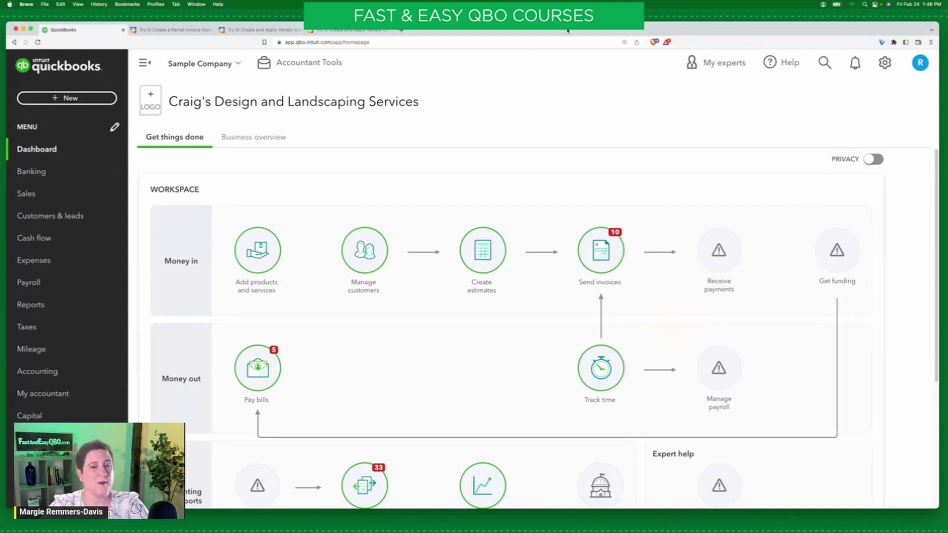
# - Return to the partial invoice exercise, open Steps 2 - 3 and close the page inspector
pyautogui.click(170, 31)
pyautogui.rightClick(460, 242)
pyautogui.click(475, 303)
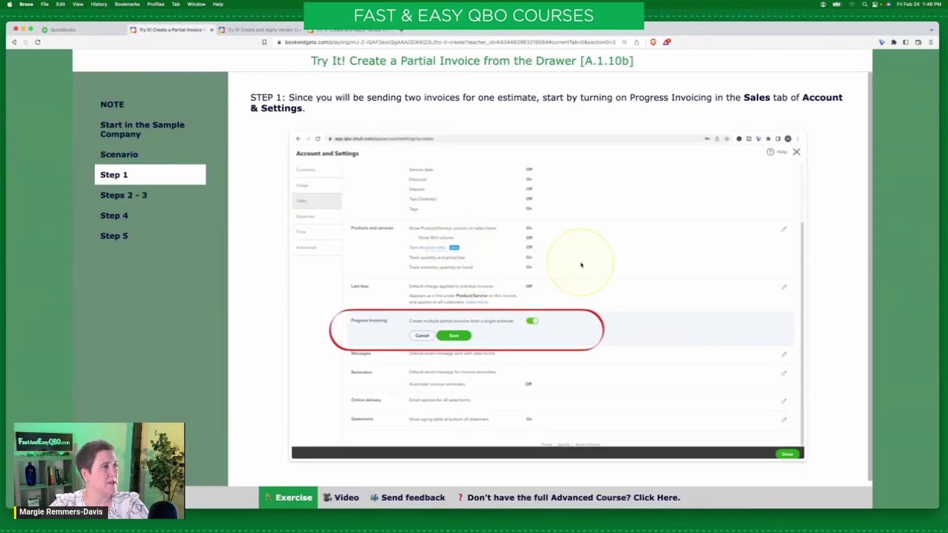
pyautogui.click(128, 196)
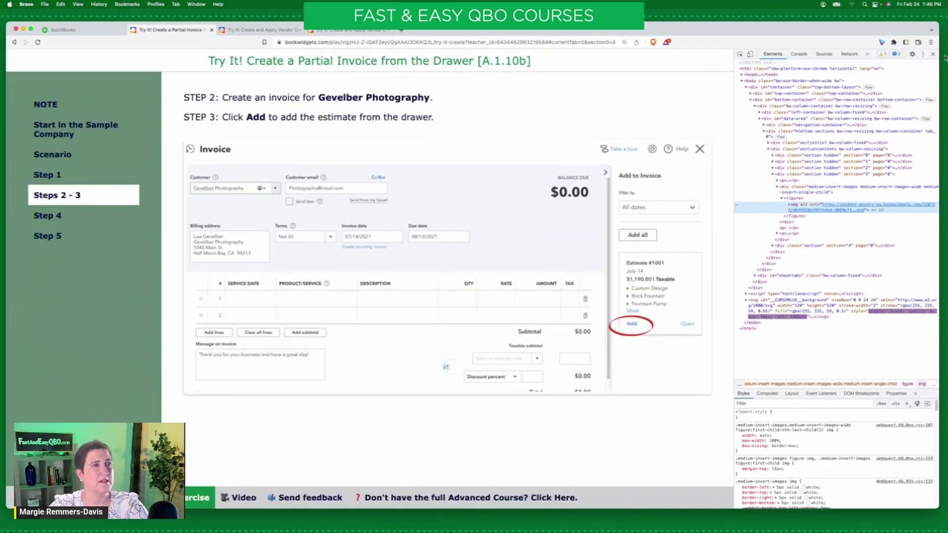
pyautogui.click(933, 54)
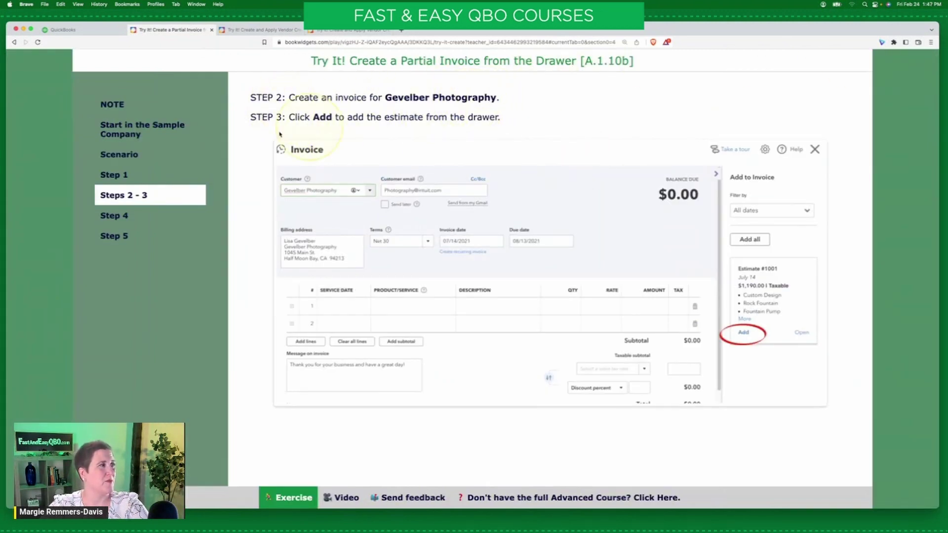
# - Start a new invoice in the sample company for the customer Gevelber Photography
pyautogui.click(72, 30)
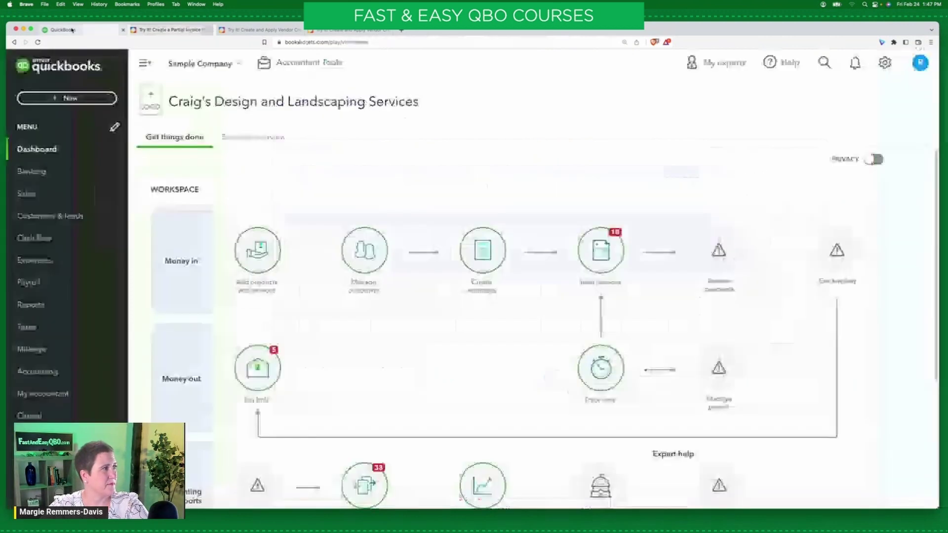
pyautogui.click(99, 97)
pyautogui.click(39, 161)
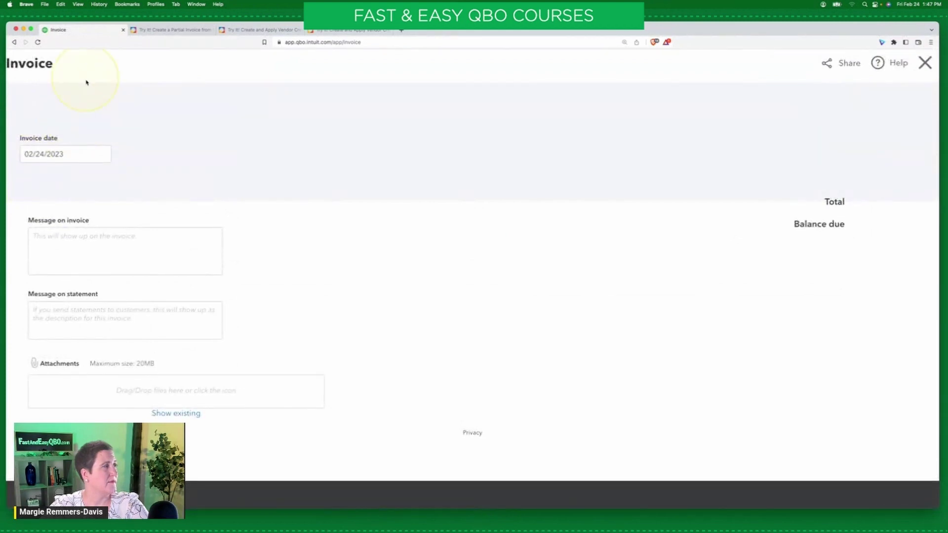
pyautogui.click(89, 116)
pyautogui.write('gevel')
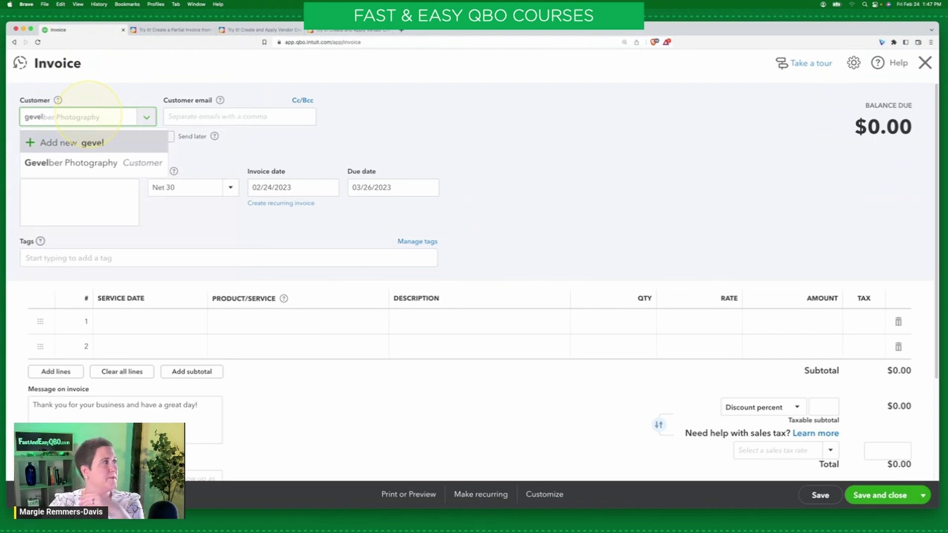
pyautogui.click(89, 164)
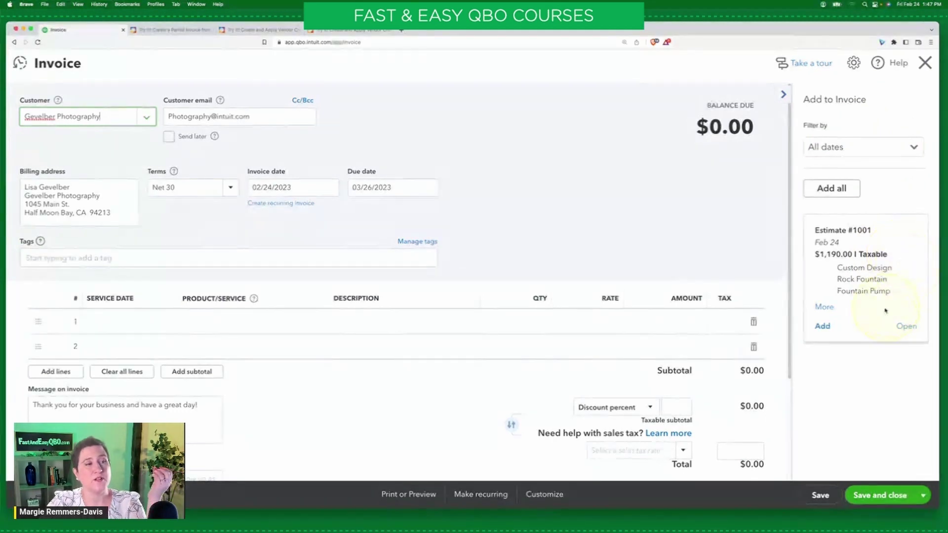
# - Add the customer's estimate to the invoice and choose to invoice 50% of each line
pyautogui.click(822, 327)
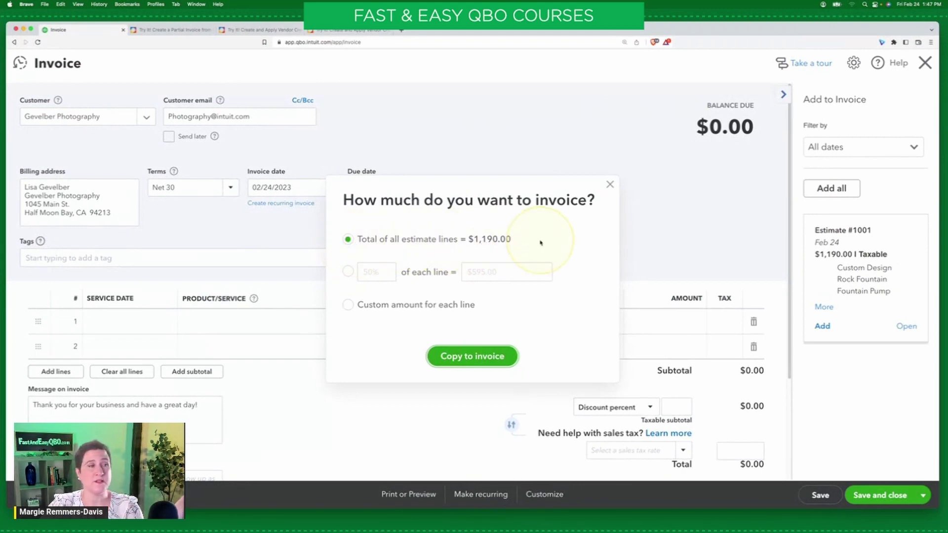
pyautogui.click(348, 271)
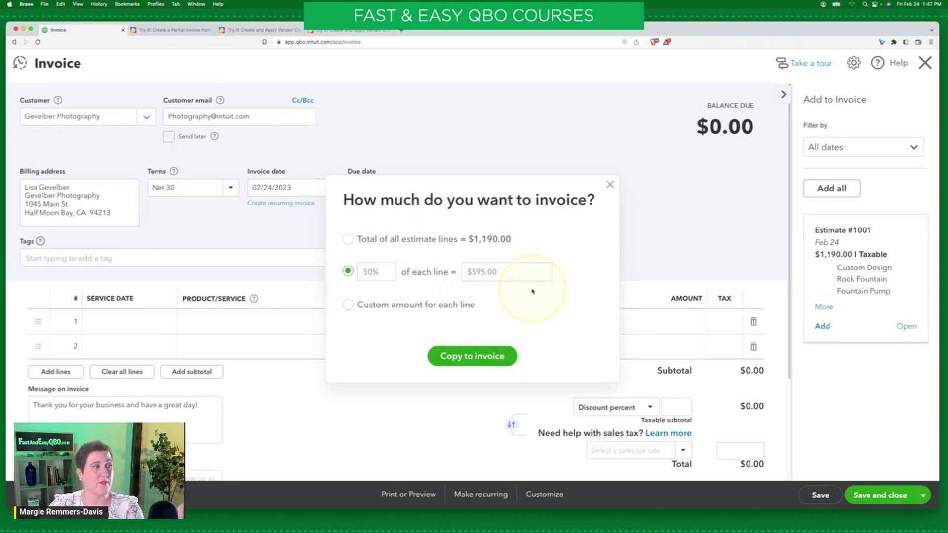
pyautogui.click(348, 305)
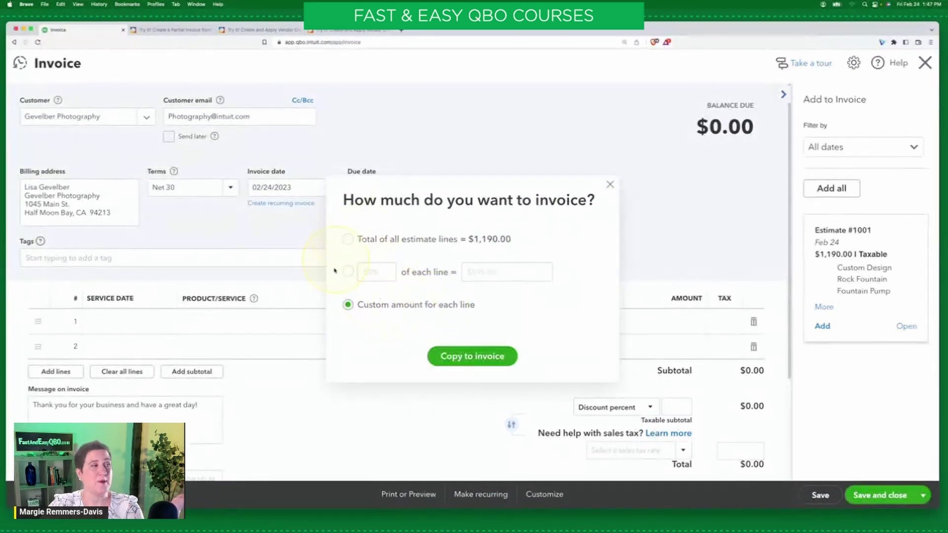
pyautogui.click(348, 271)
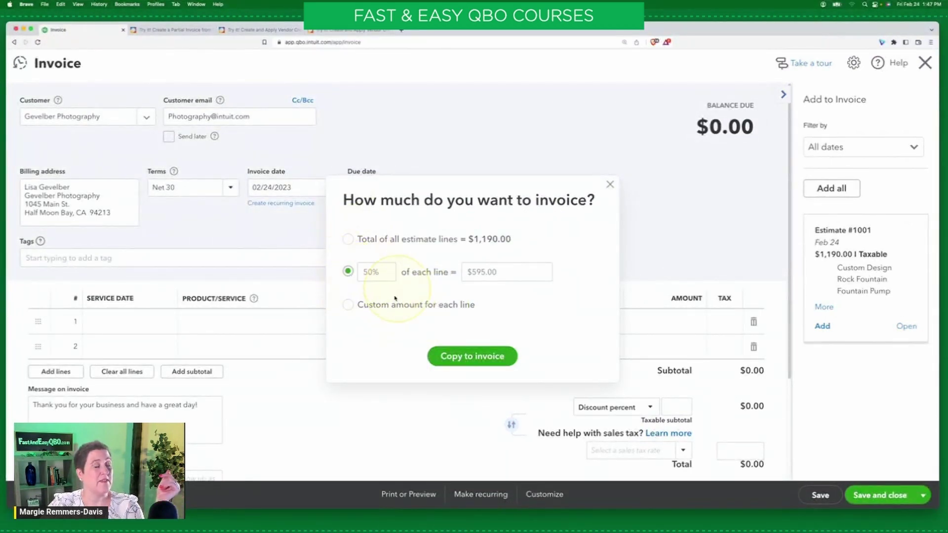
# - Read Step 4 and Step 5 of the exercise on the invoice percentage and the resulting invoice lines
pyautogui.click(170, 30)
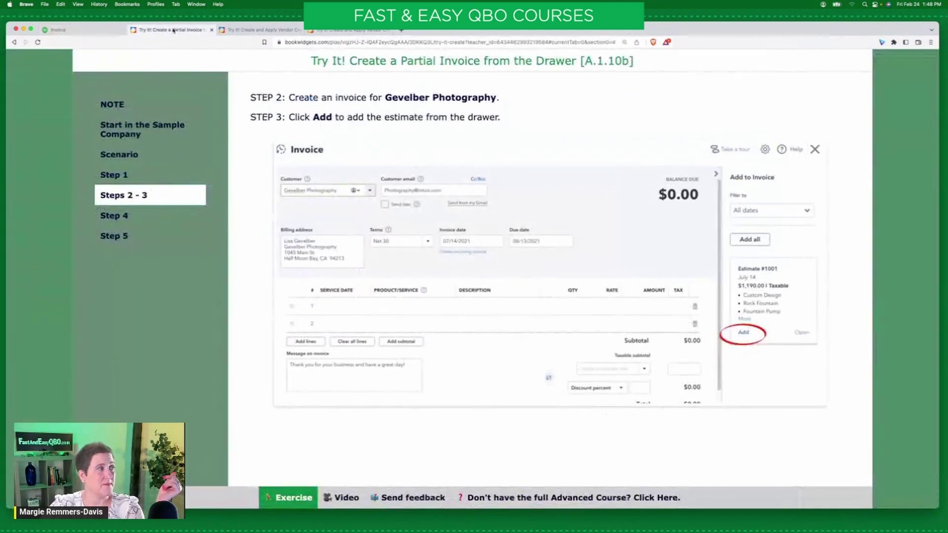
pyautogui.click(143, 215)
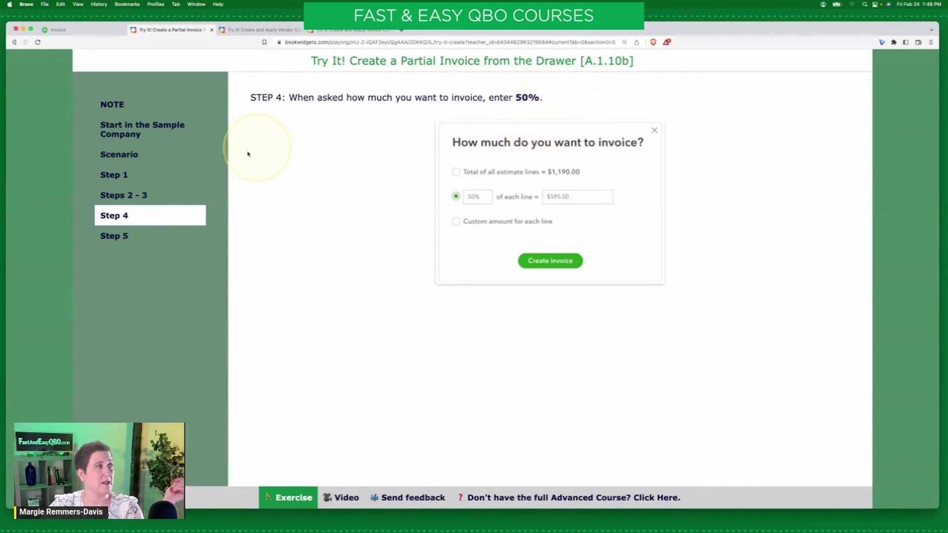
pyautogui.click(148, 236)
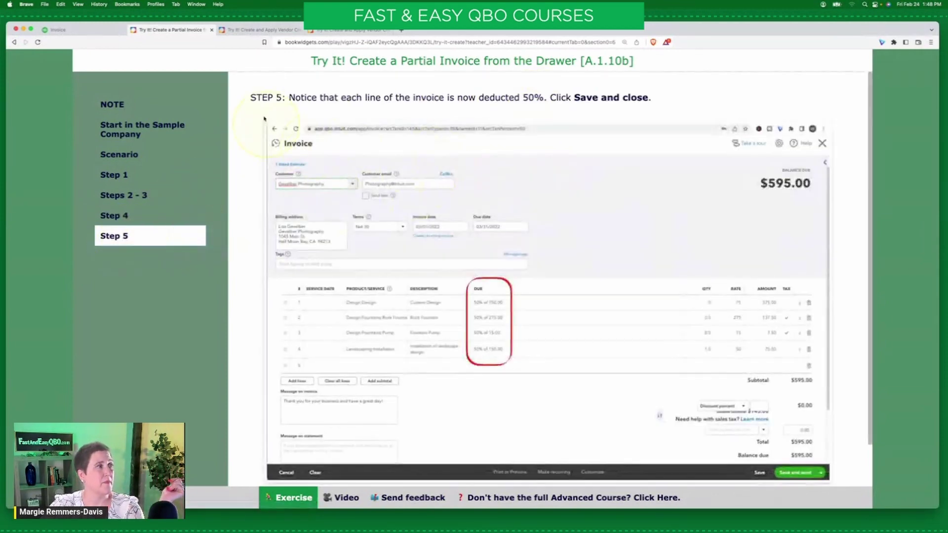
# - Copy the 50% estimate lines to the Gevelber Photography invoice, and save and close it
pyautogui.click(58, 29)
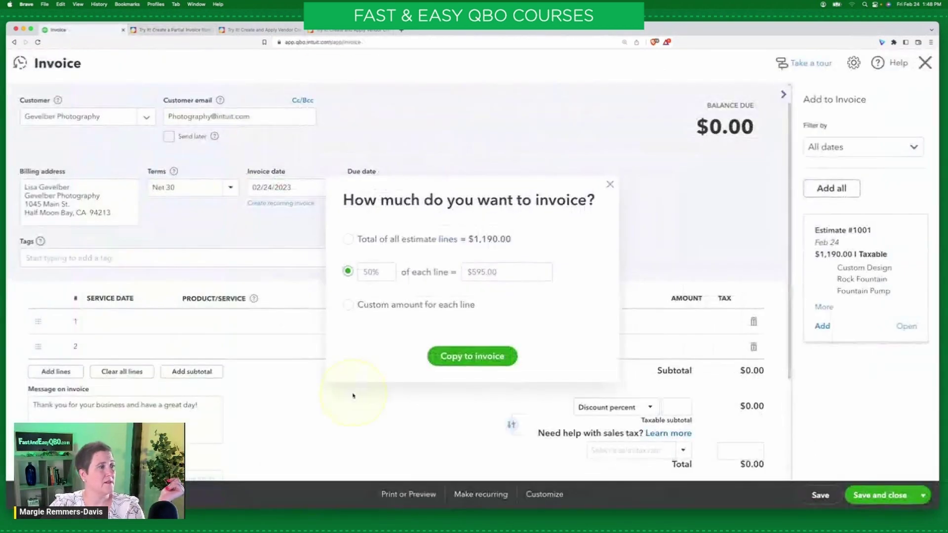
pyautogui.click(467, 356)
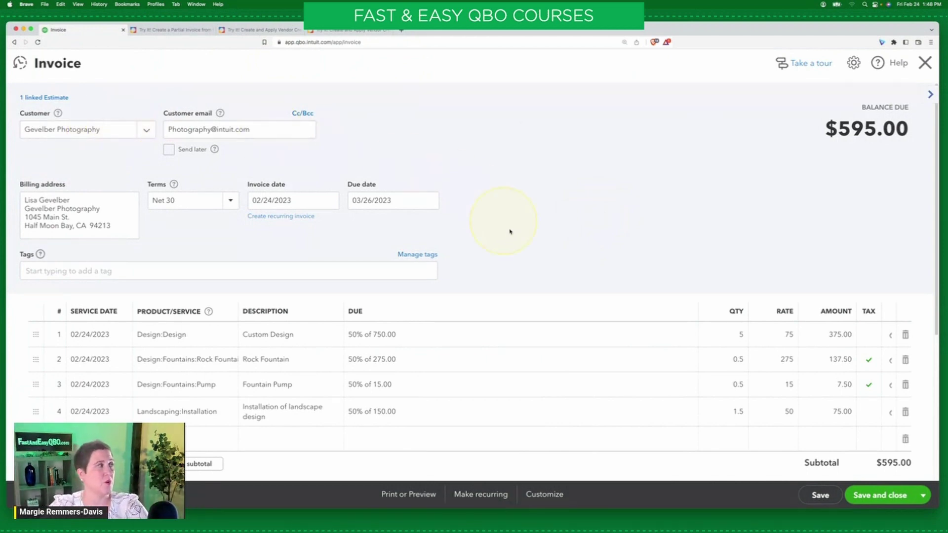
pyautogui.click(884, 499)
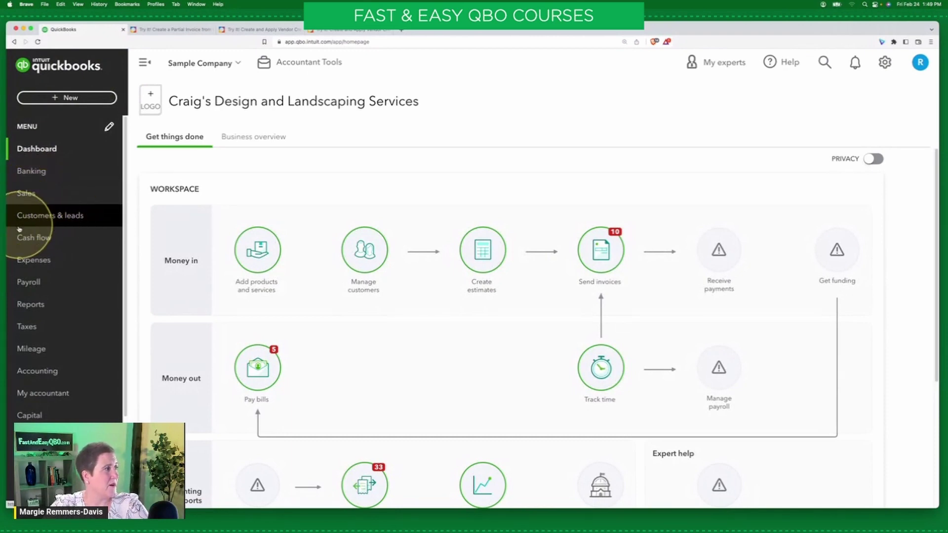
# - Open the Expense Transactions list of the sample company
pyautogui.click(36, 260)
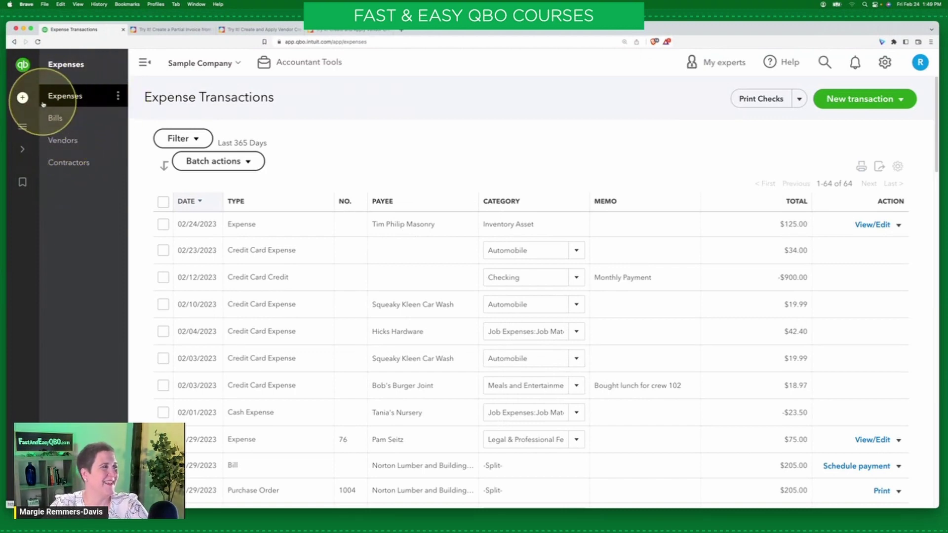
pyautogui.moveTo(35, 79)
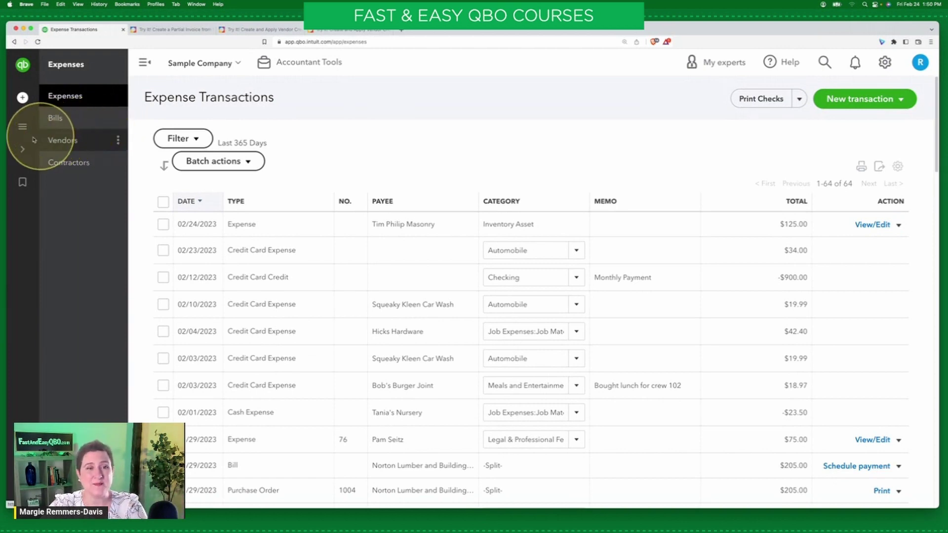
pyautogui.moveTo(31, 137)
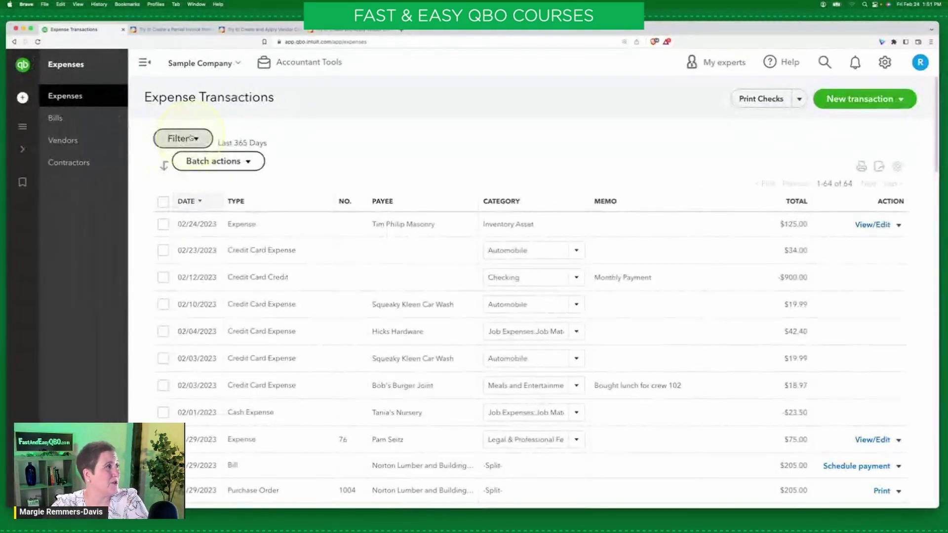
# - Open the Vendors list, and read the Scenario and Step 1 of the Create and Apply Vendor Credit exercise
pyautogui.click(69, 141)
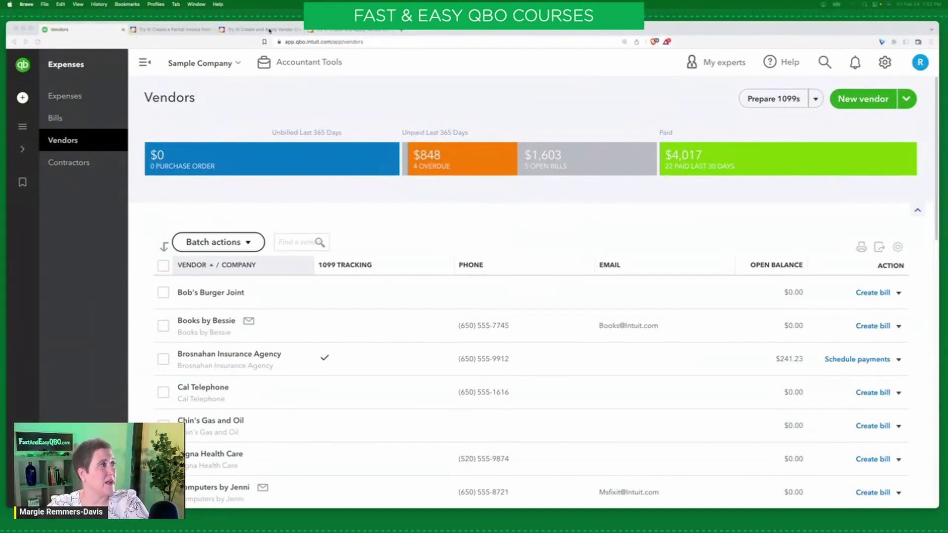
pyautogui.click(269, 30)
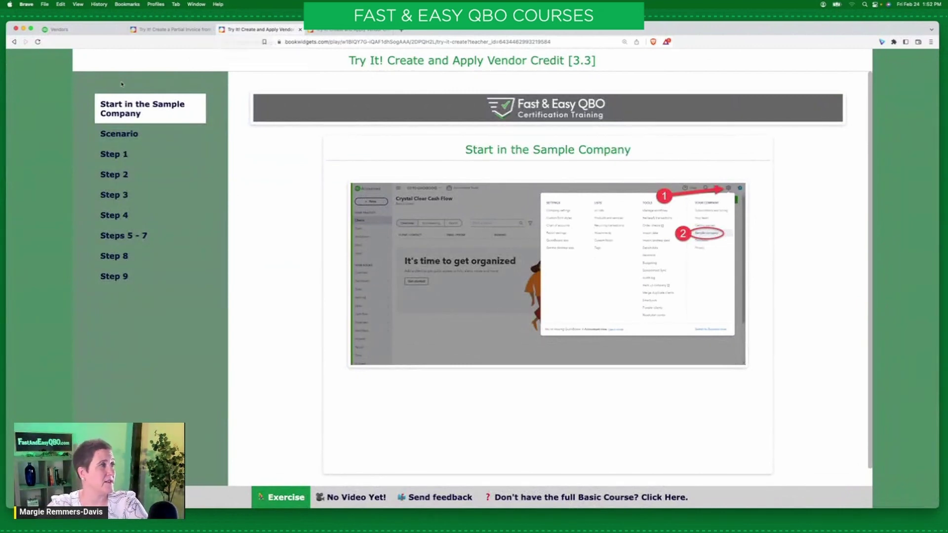
pyautogui.click(140, 139)
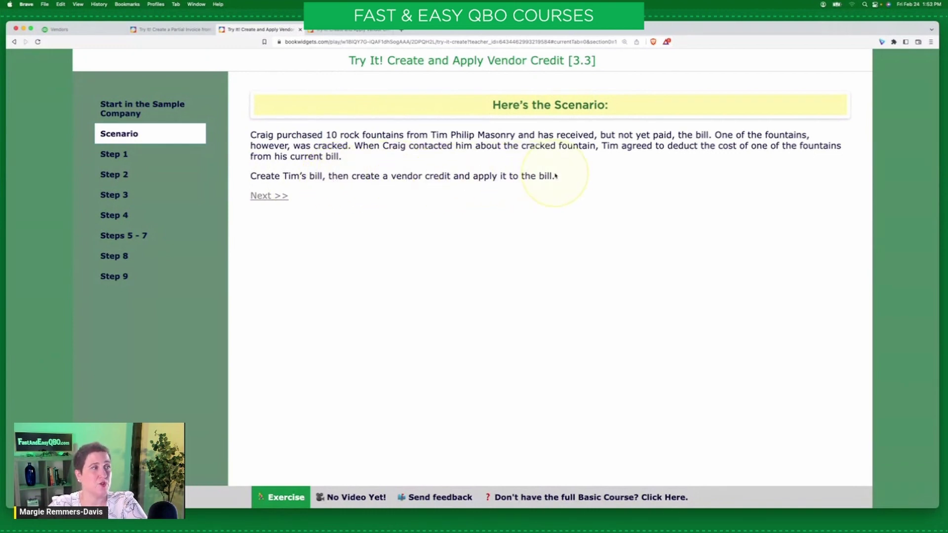
pyautogui.click(123, 156)
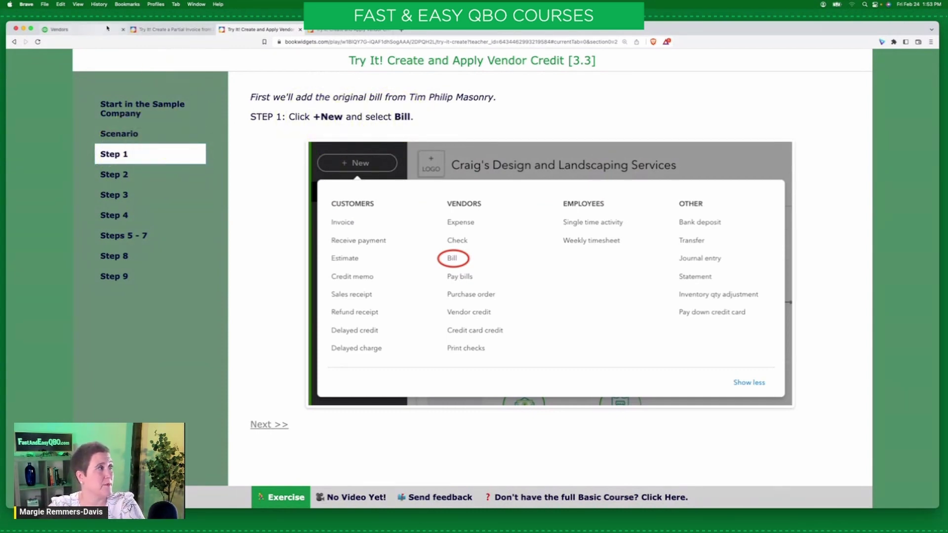
# - Close the partial invoice exercise and the extra vendor credit exercise page, and return to the sample company's Vendors list
pyautogui.click(212, 31)
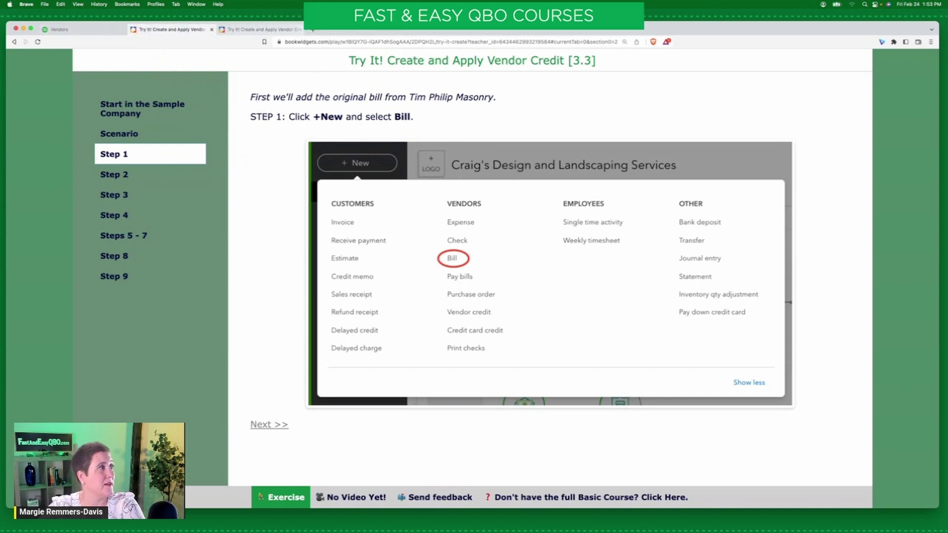
pyautogui.click(299, 31)
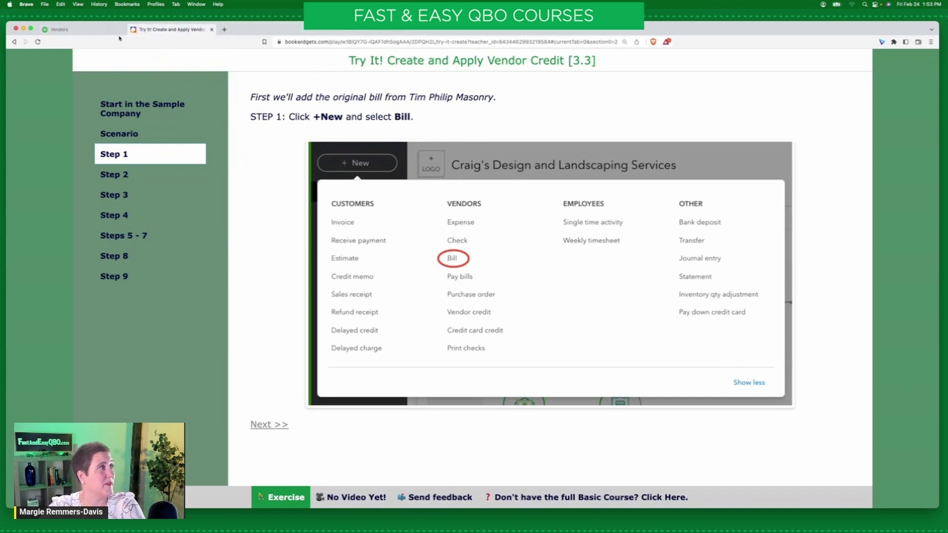
pyautogui.click(93, 30)
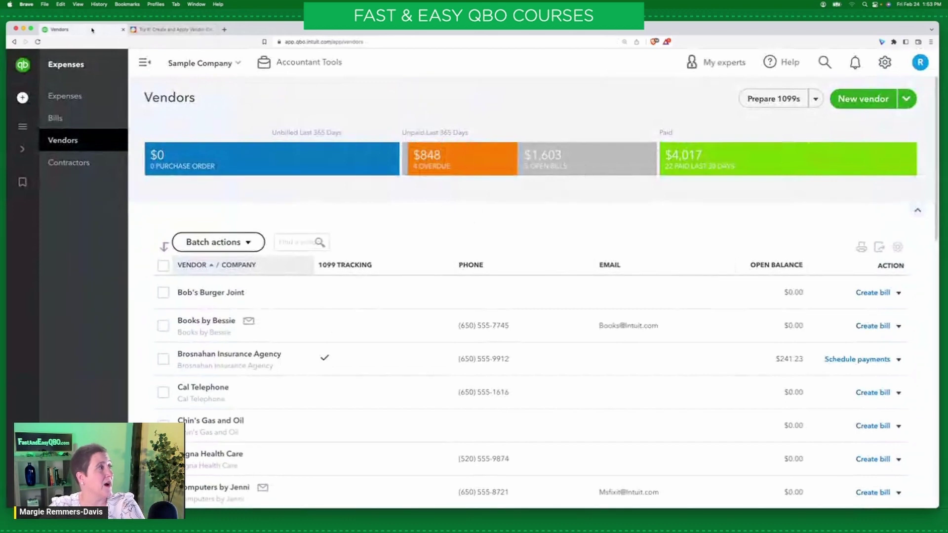
pyautogui.moveTo(23, 99)
pyautogui.click(56, 98)
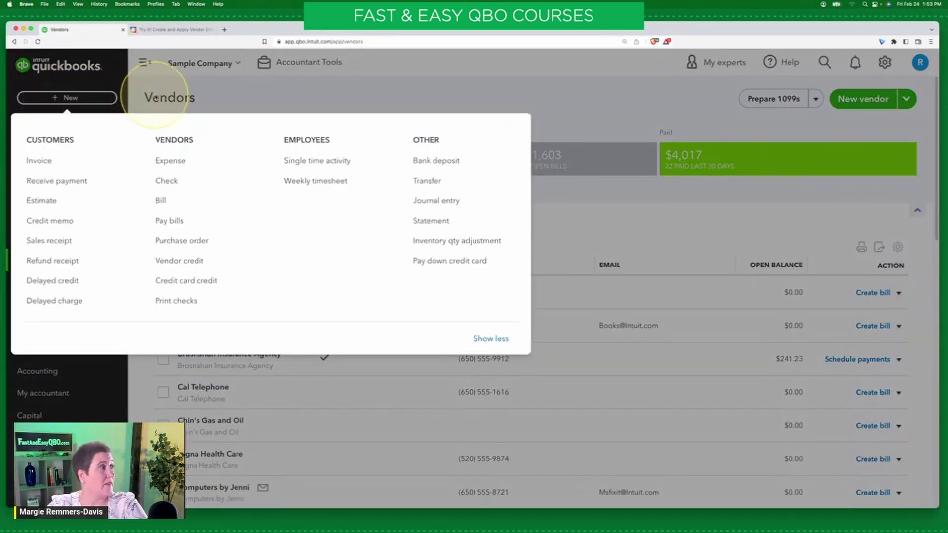
pyautogui.click(180, 265)
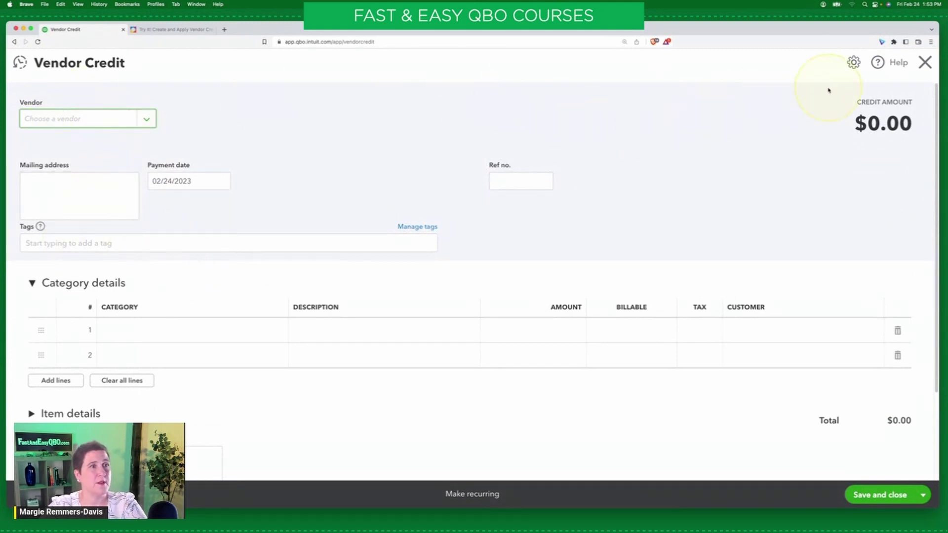
pyautogui.click(924, 62)
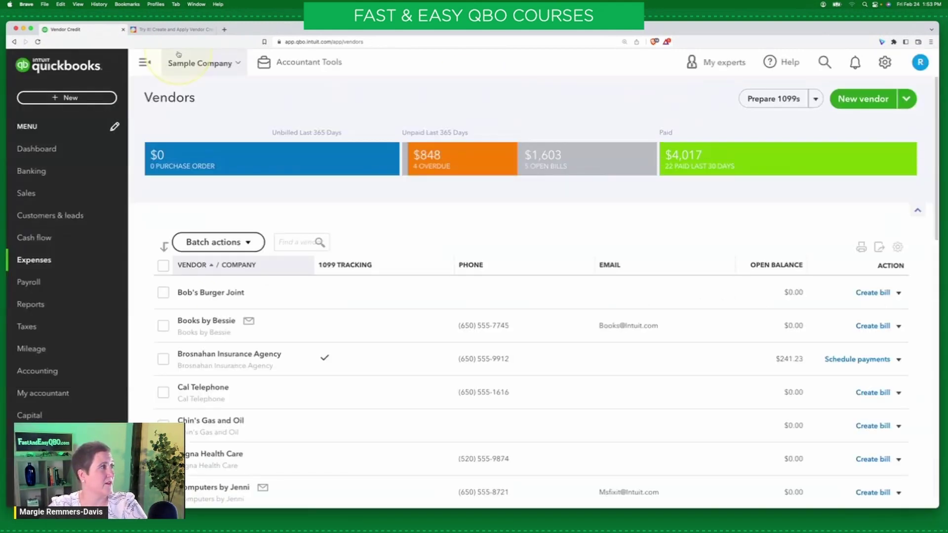
# - Start a new bill, and read Step 2 and Step 3 of the vendor credit exercise
pyautogui.click(78, 93)
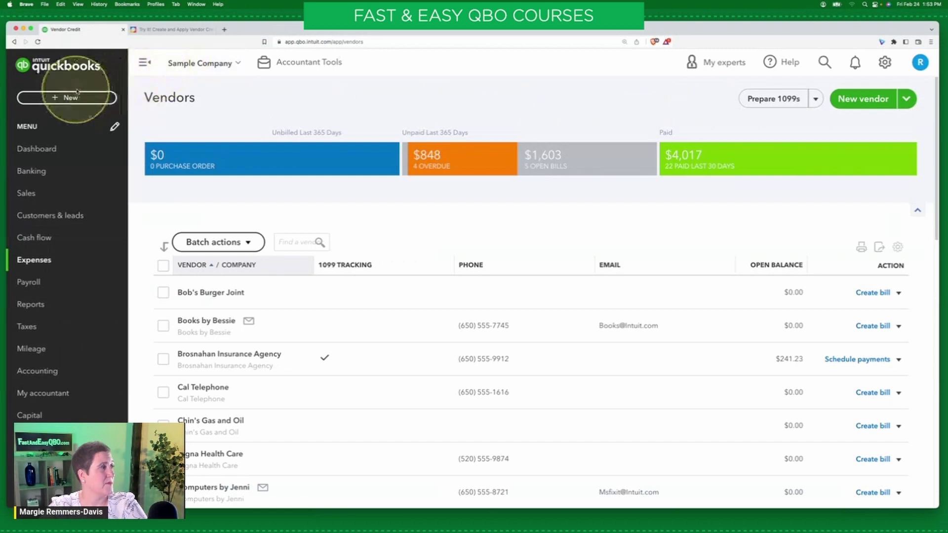
pyautogui.click(164, 202)
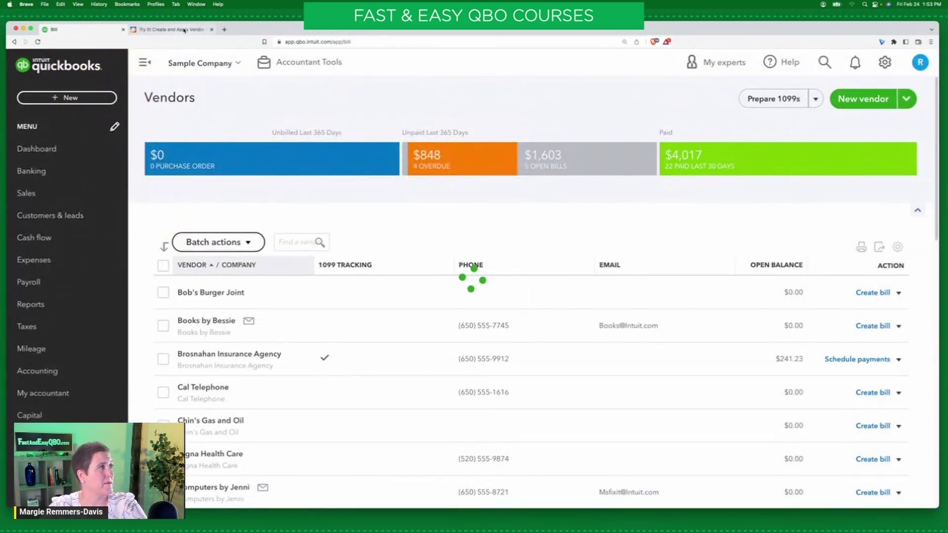
pyautogui.click(184, 30)
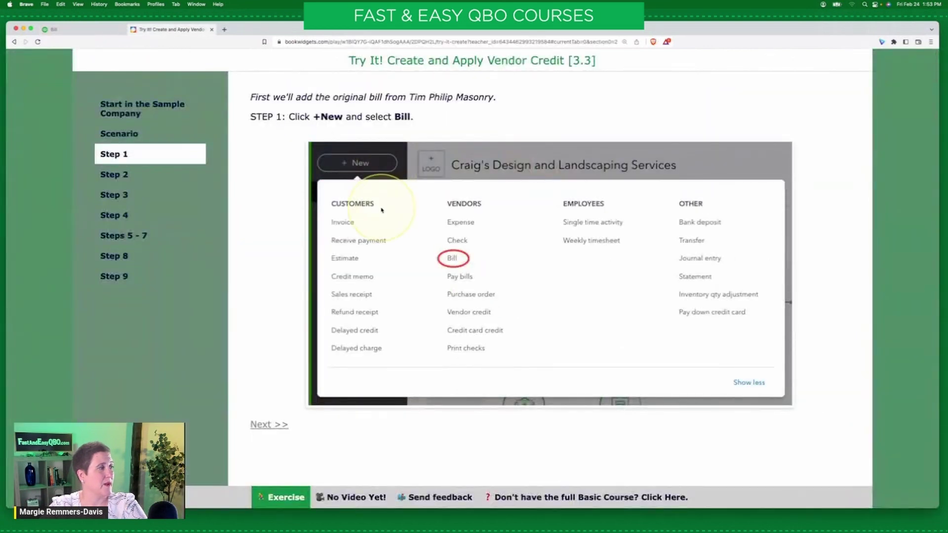
pyautogui.click(114, 170)
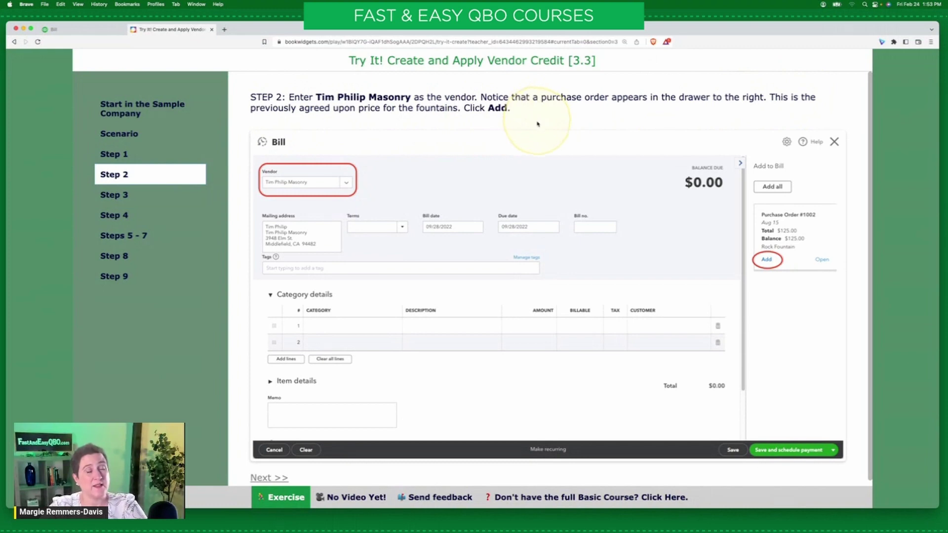
pyautogui.scroll(-1, 538, 124)
pyautogui.scroll(-2, 537, 124)
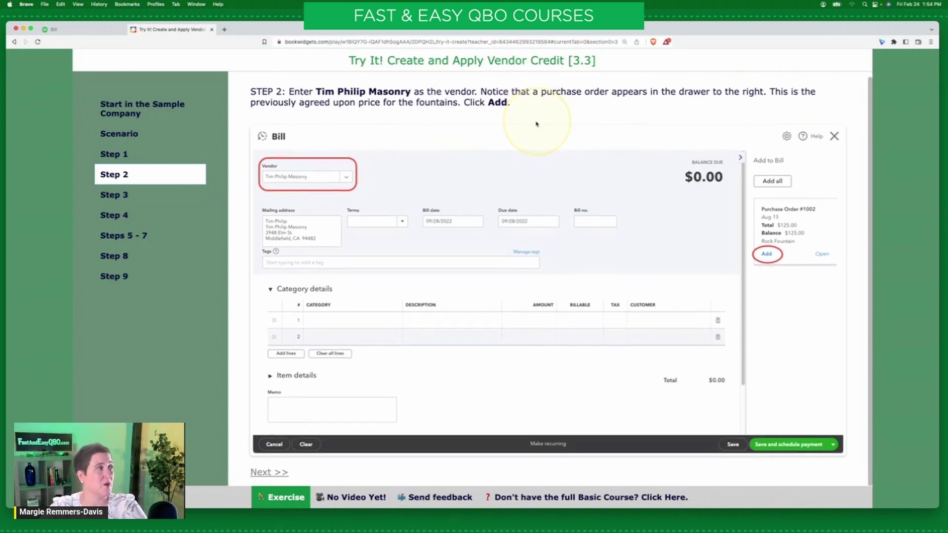
pyautogui.click(126, 198)
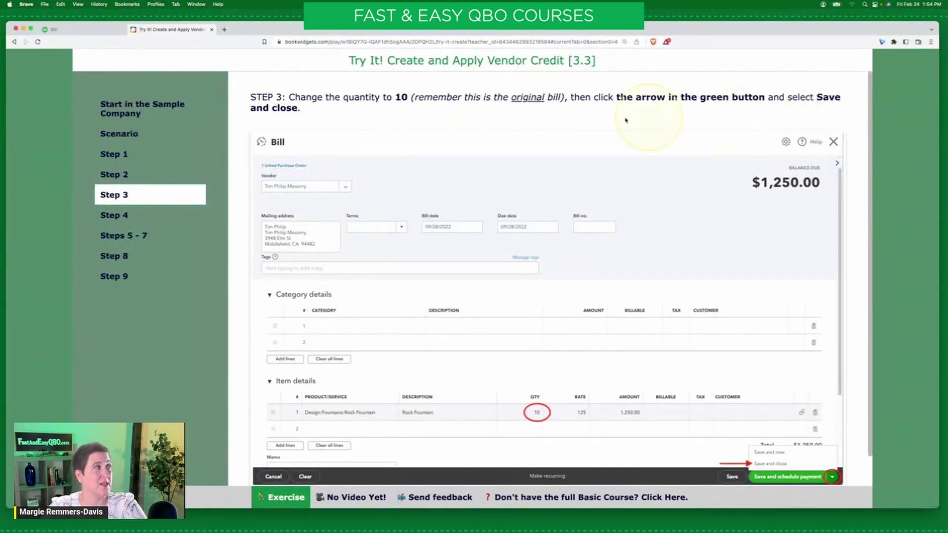
# - Choose Tim Philip Masonry as the vendor of the new bill
pyautogui.click(71, 32)
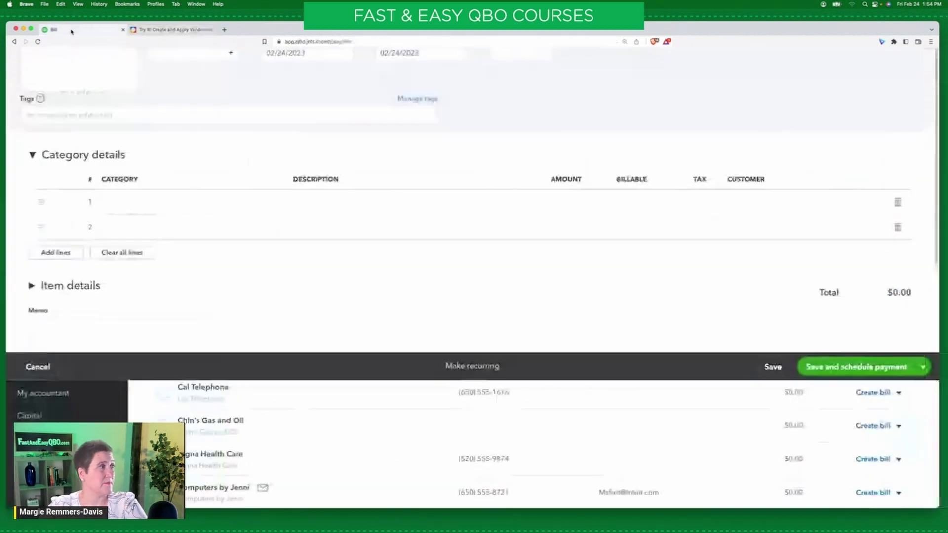
pyautogui.click(117, 111)
pyautogui.write('tim')
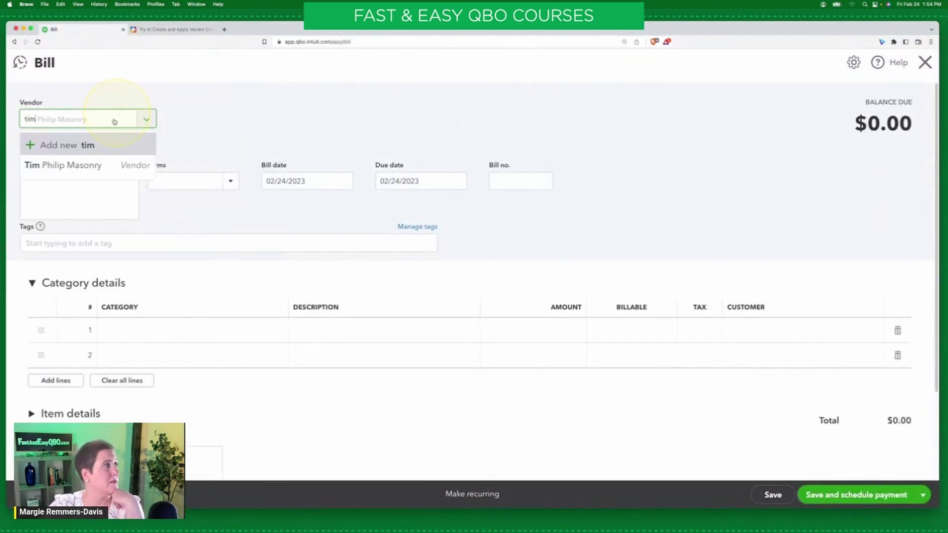
pyautogui.click(93, 166)
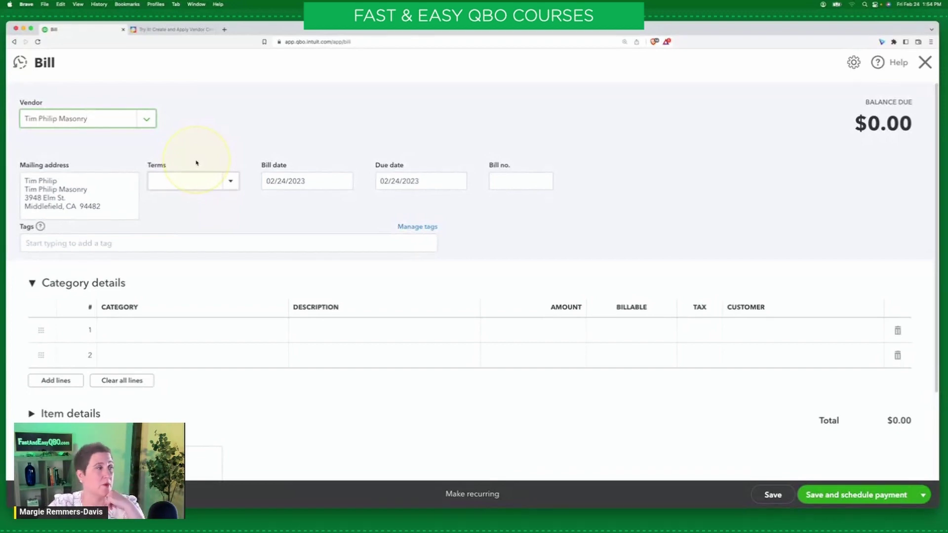
pyautogui.click(152, 340)
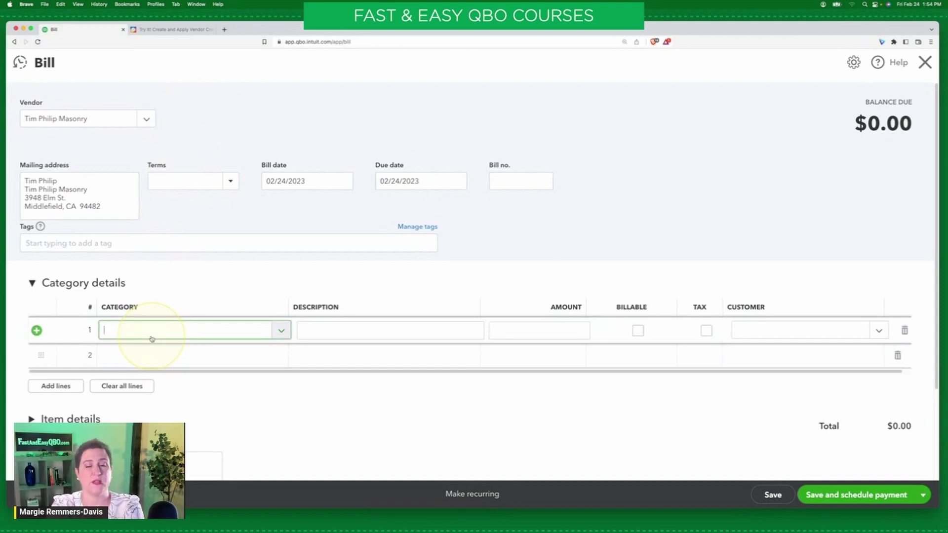
pyautogui.write('rock')
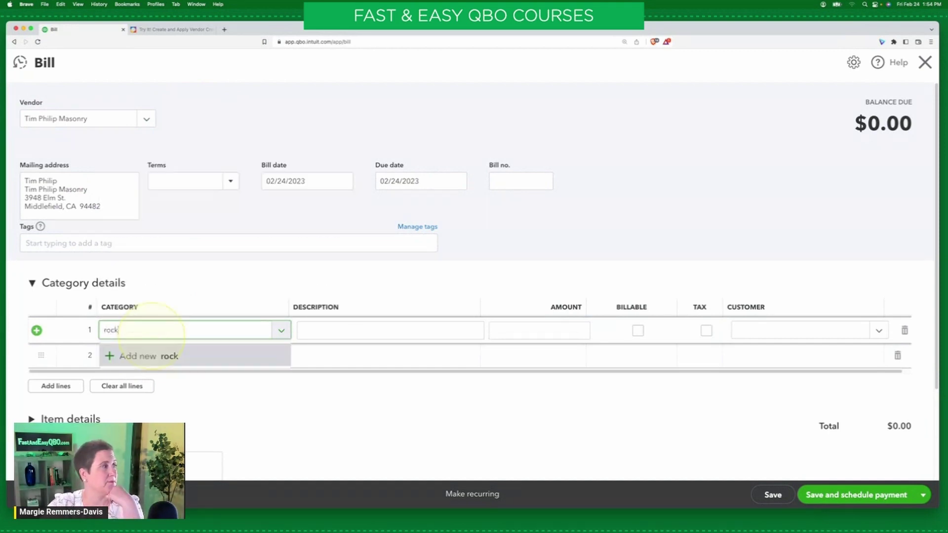
pyautogui.doubleClick(118, 330)
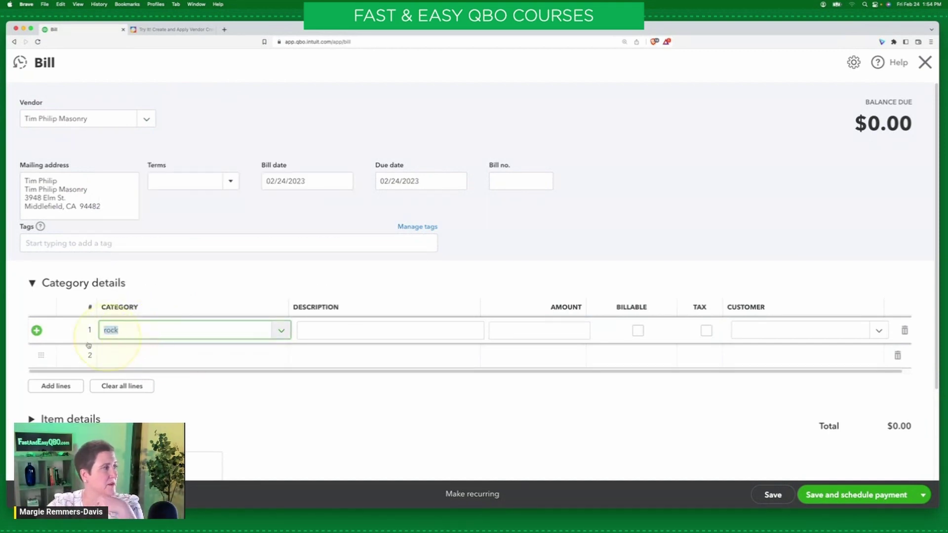
pyautogui.press('BackSpace')
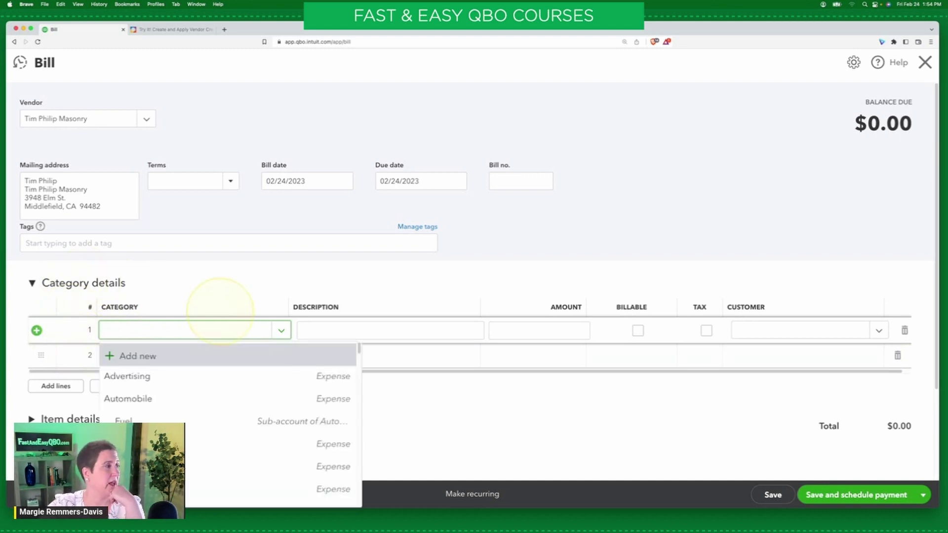
pyautogui.click(445, 387)
# - Expand the bill's item details and add the Rock Fountain product to the first item line
pyautogui.click(97, 418)
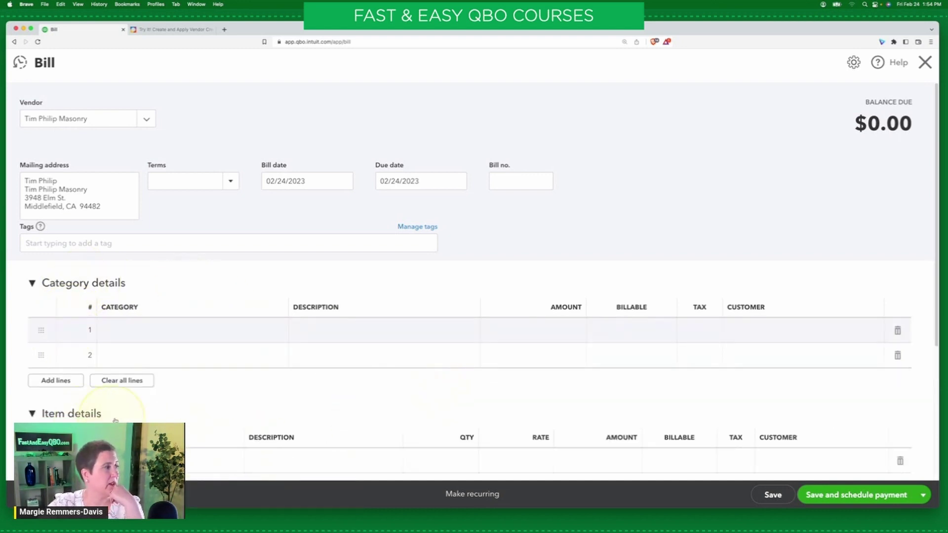
pyautogui.scroll(-3, 310, 391)
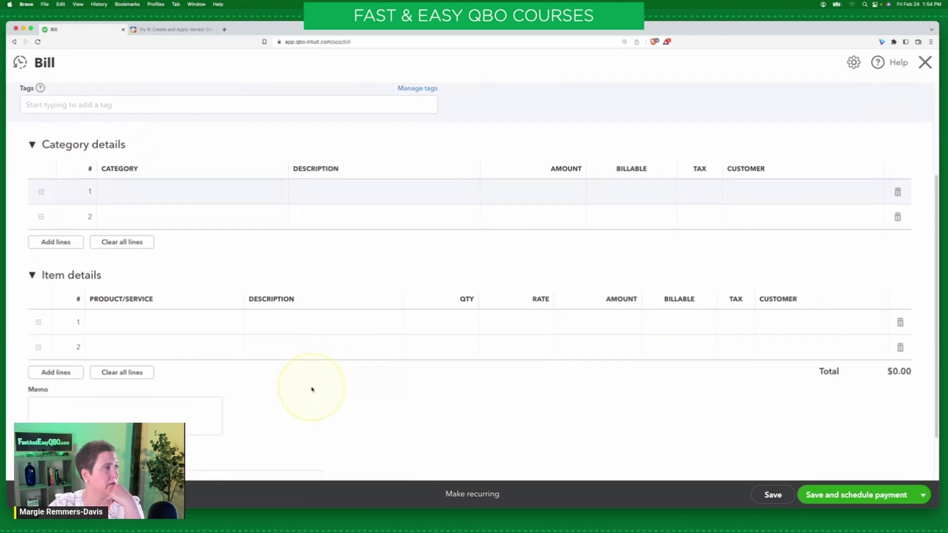
pyautogui.click(142, 324)
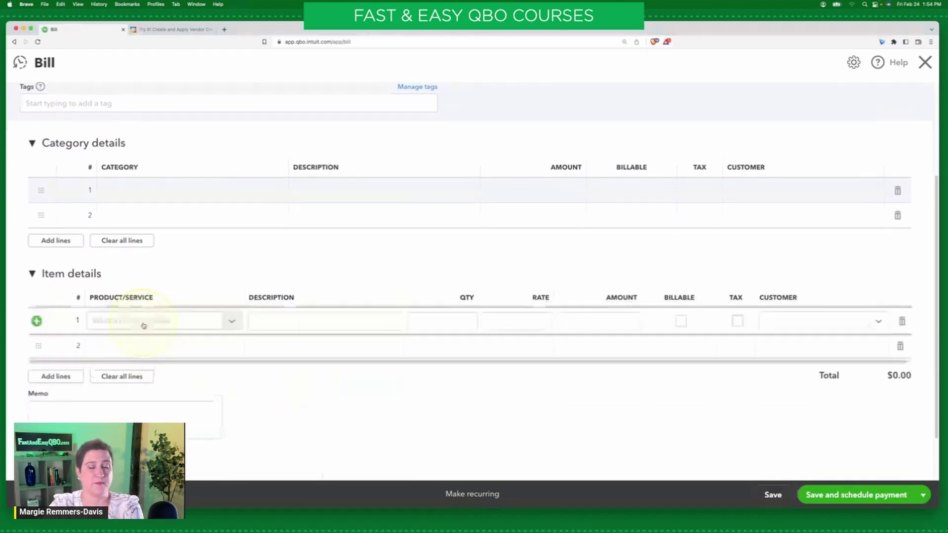
pyautogui.write('fount')
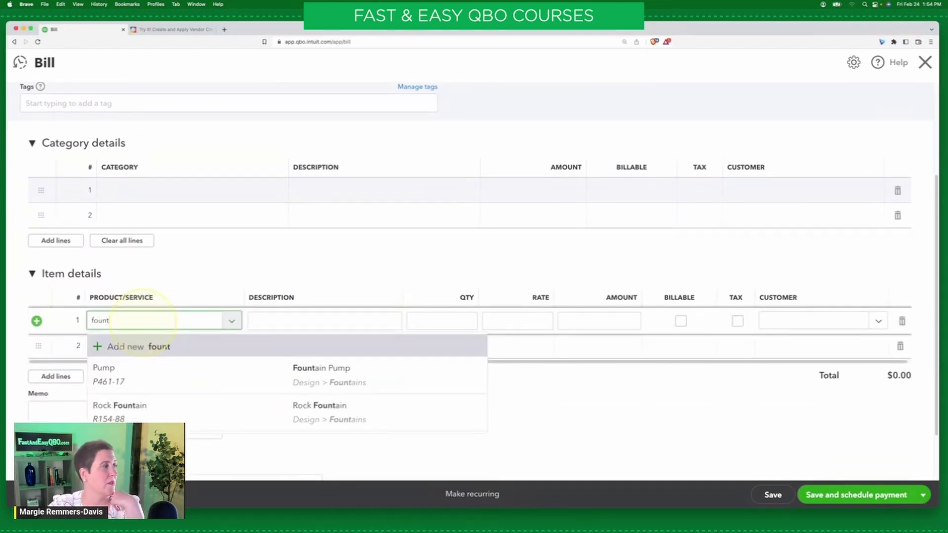
pyautogui.click(156, 412)
# - Set the quantity of the Rock Fountain line to 10
pyautogui.click(454, 316)
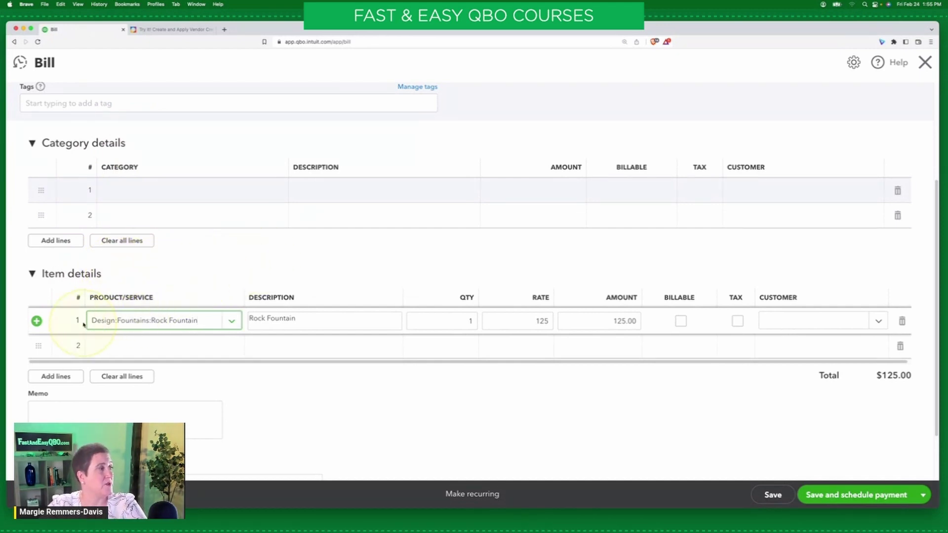
pyautogui.click(442, 321)
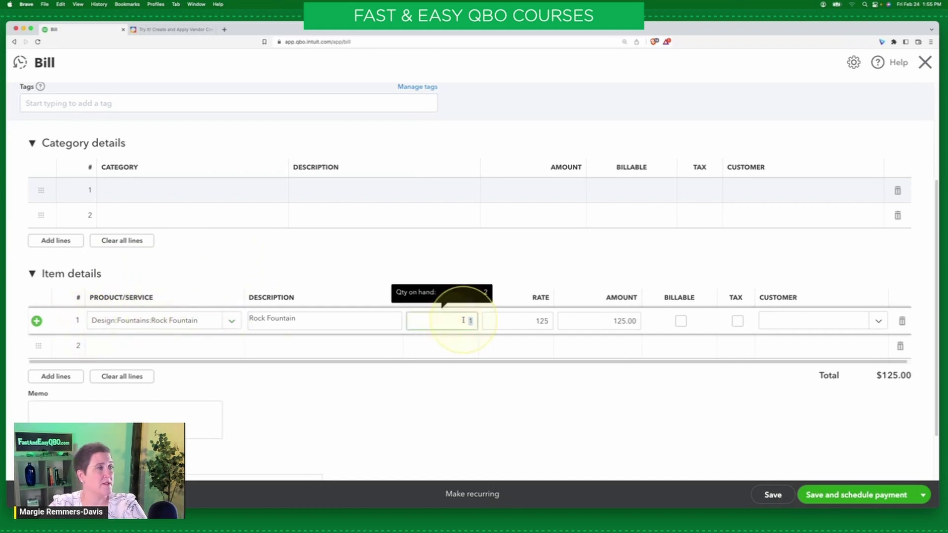
pyautogui.write('110')
pyautogui.click(507, 320)
pyautogui.click(469, 320)
pyautogui.doubleClick(443, 323)
pyautogui.write('10')
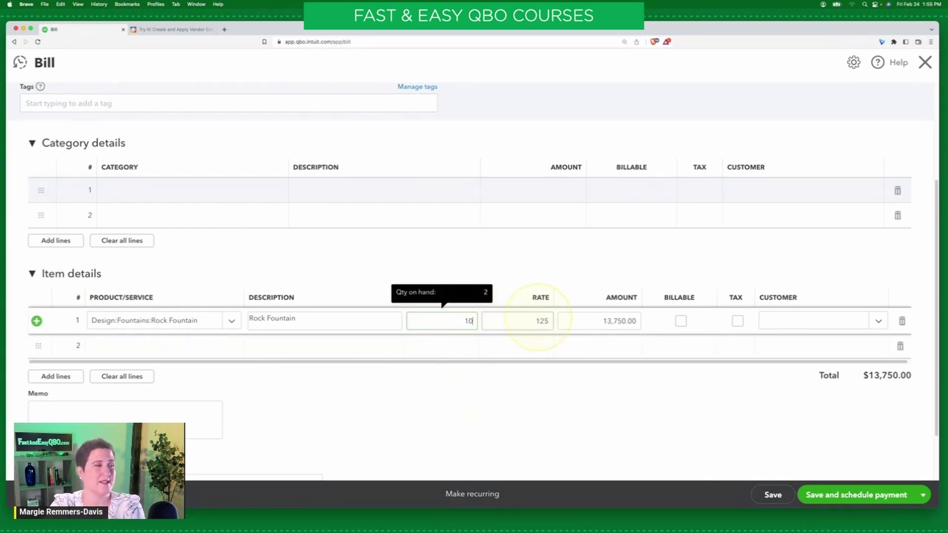
pyautogui.click(538, 320)
pyautogui.click(584, 403)
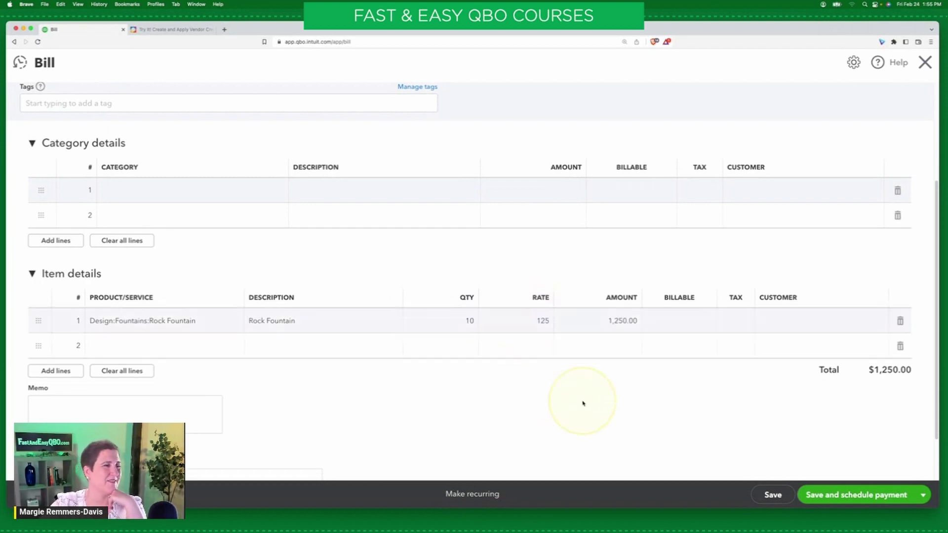
# - Compare the bill with Step 3 of the exercise, and save and close it
pyautogui.click(161, 29)
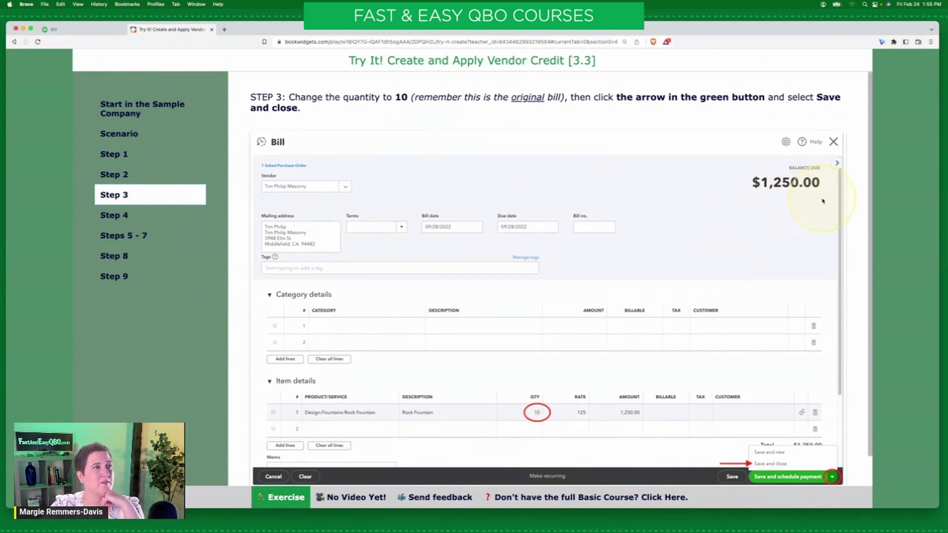
pyautogui.click(59, 29)
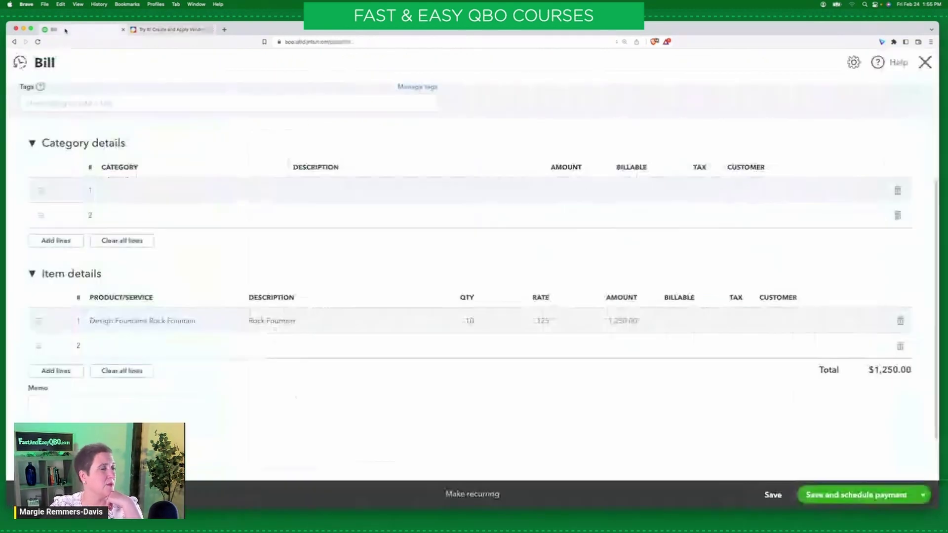
pyautogui.click(927, 495)
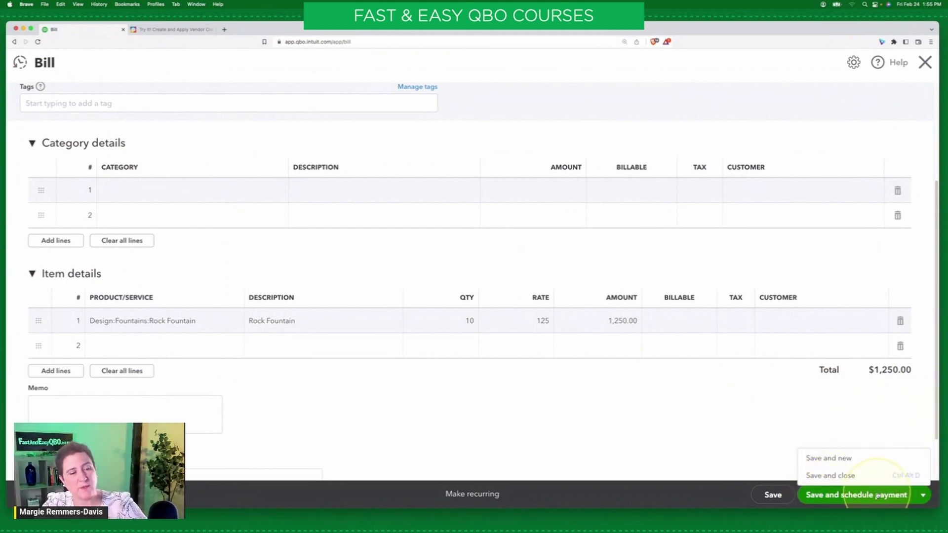
pyautogui.click(819, 476)
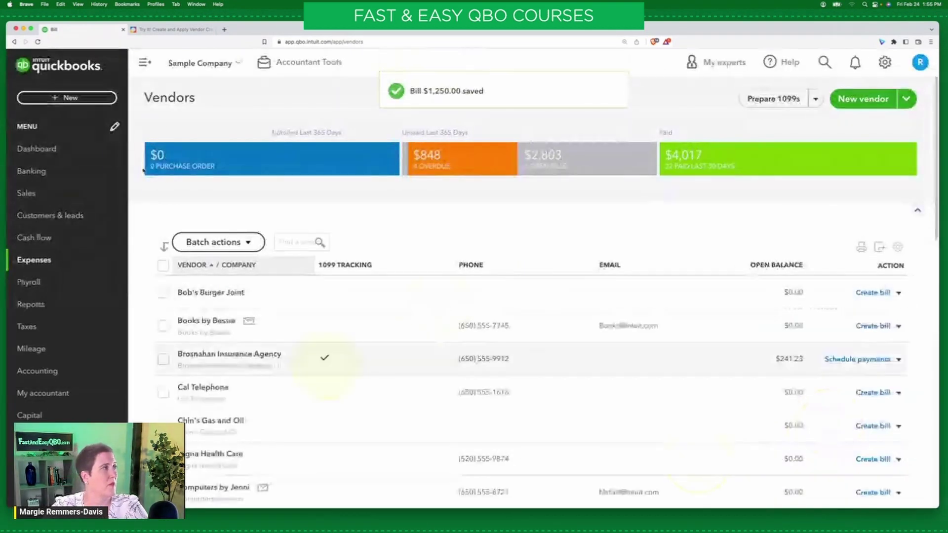
# - Open Step 4 of the exercise, and start a new vendor credit in the sample company
pyautogui.click(188, 30)
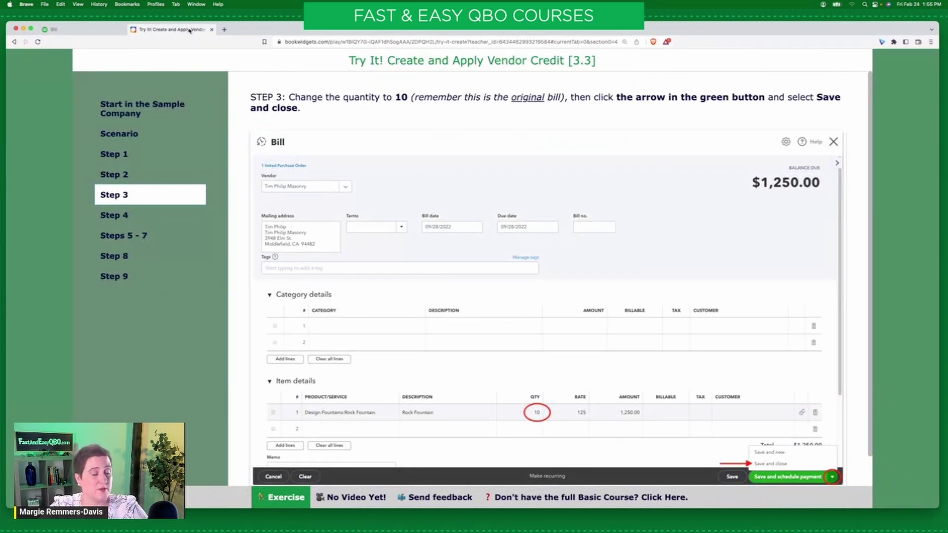
pyautogui.click(124, 216)
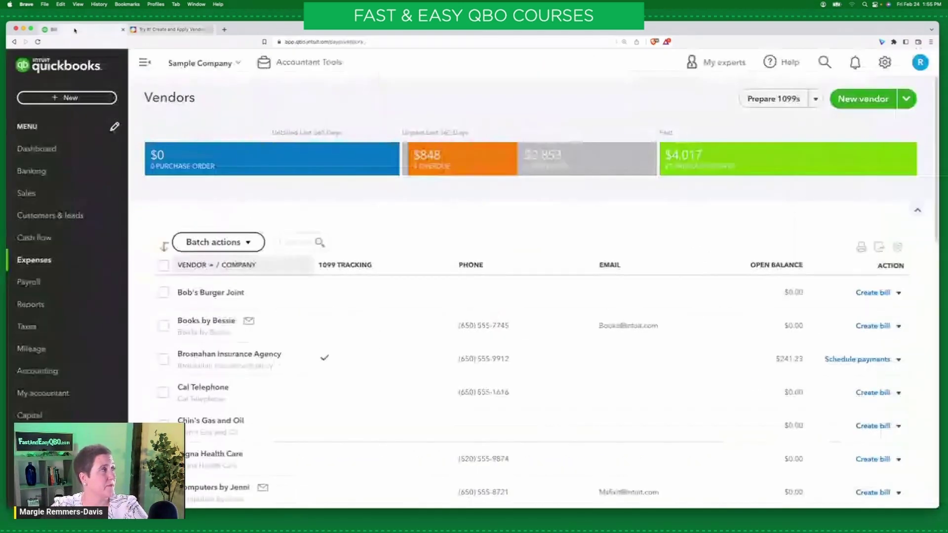
pyautogui.click(49, 29)
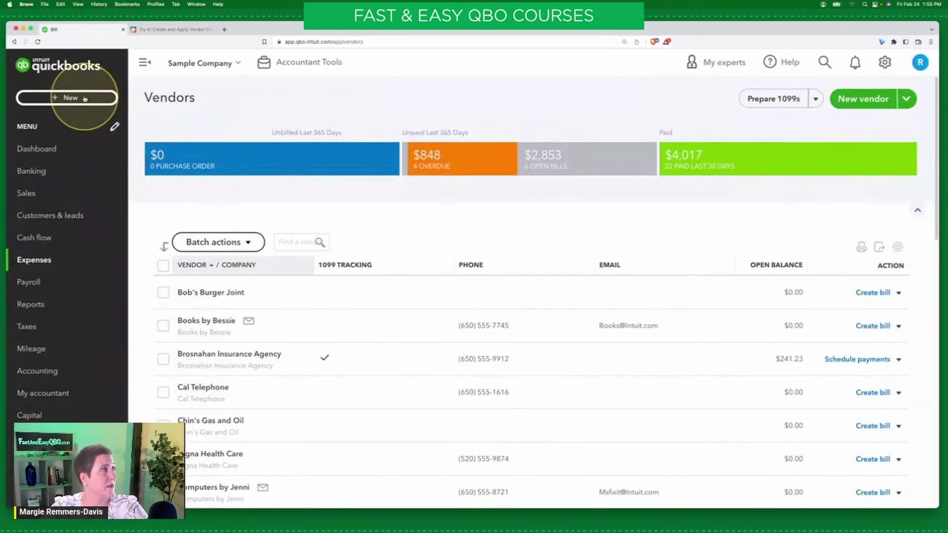
pyautogui.click(72, 98)
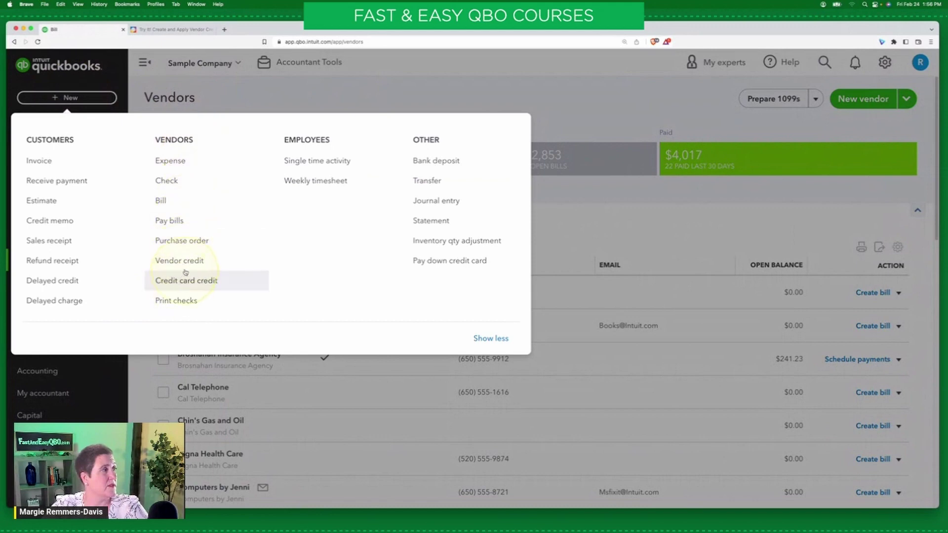
pyautogui.click(198, 259)
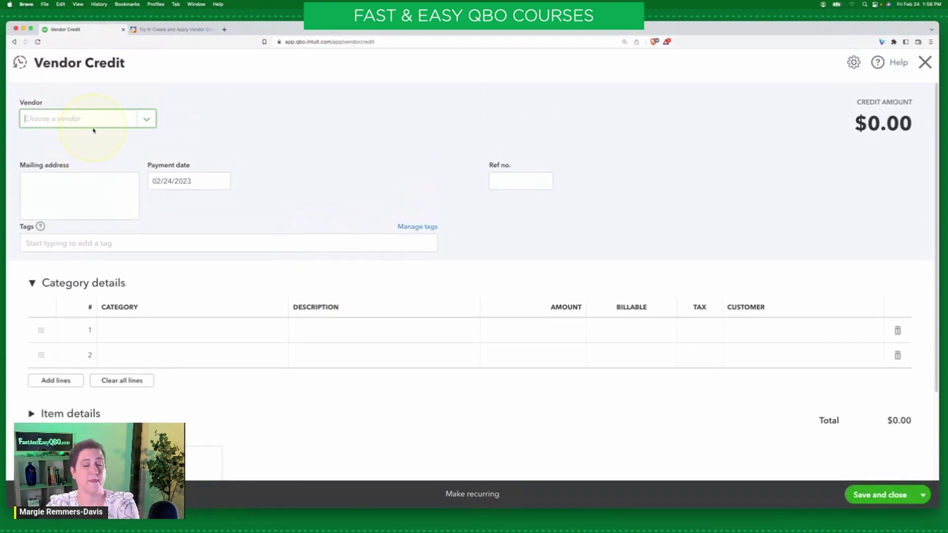
# - Choose Tim Philip Masonry as the vendor of the vendor credit
pyautogui.write('tim')
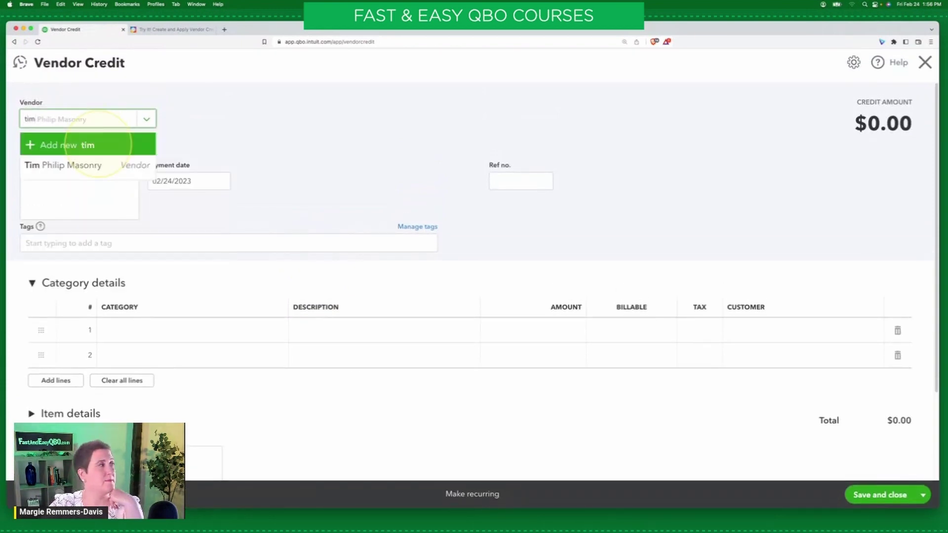
pyautogui.click(101, 165)
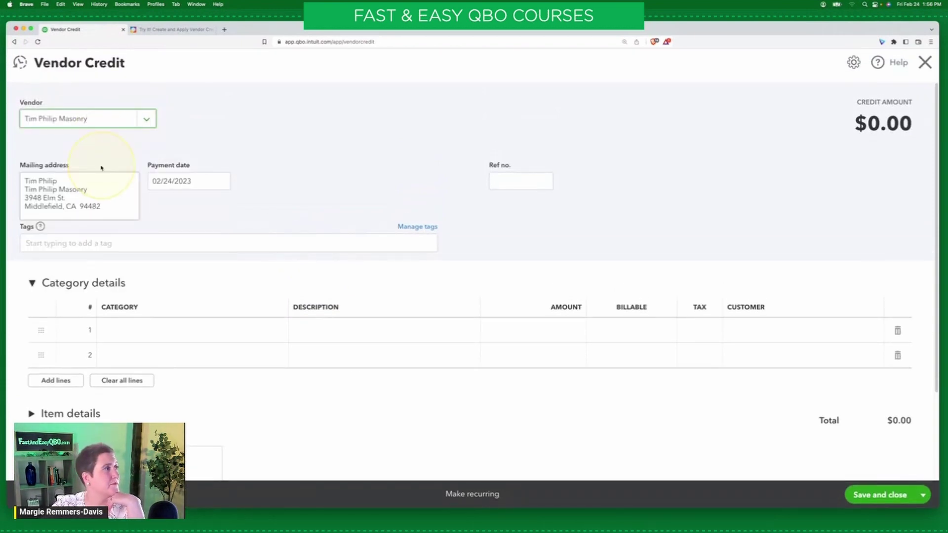
pyautogui.click(350, 128)
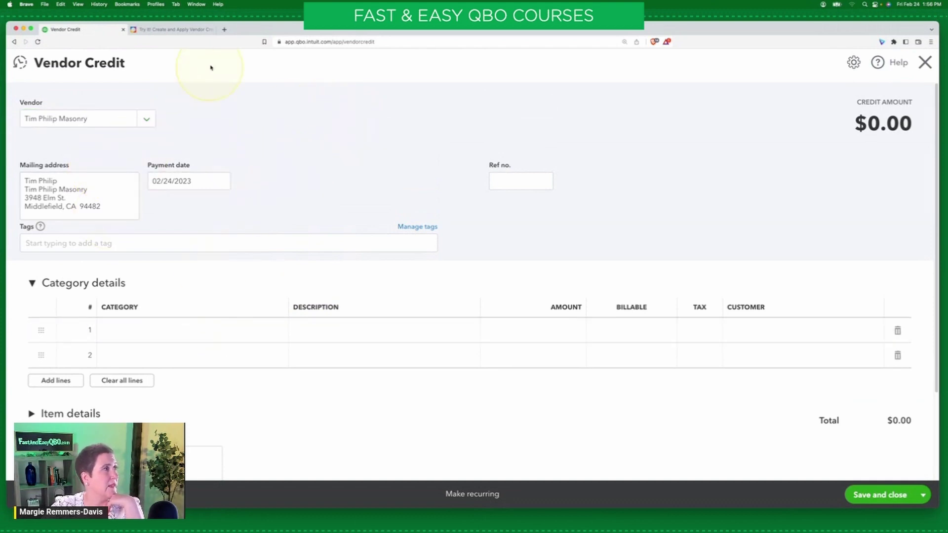
# - Following Steps 5 - 7 of the exercise, expand the vendor credit's item details and add Rock Fountain to the first item line
pyautogui.click(176, 29)
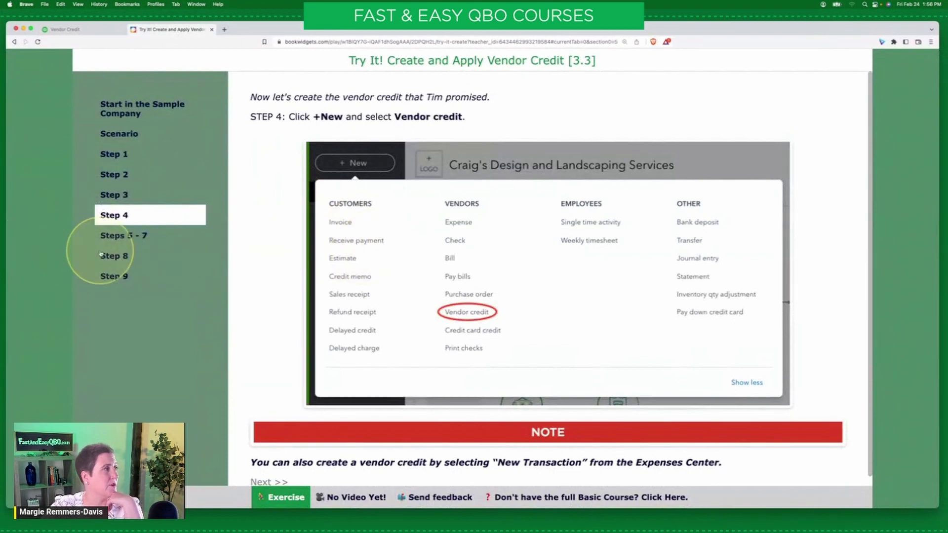
pyautogui.click(120, 235)
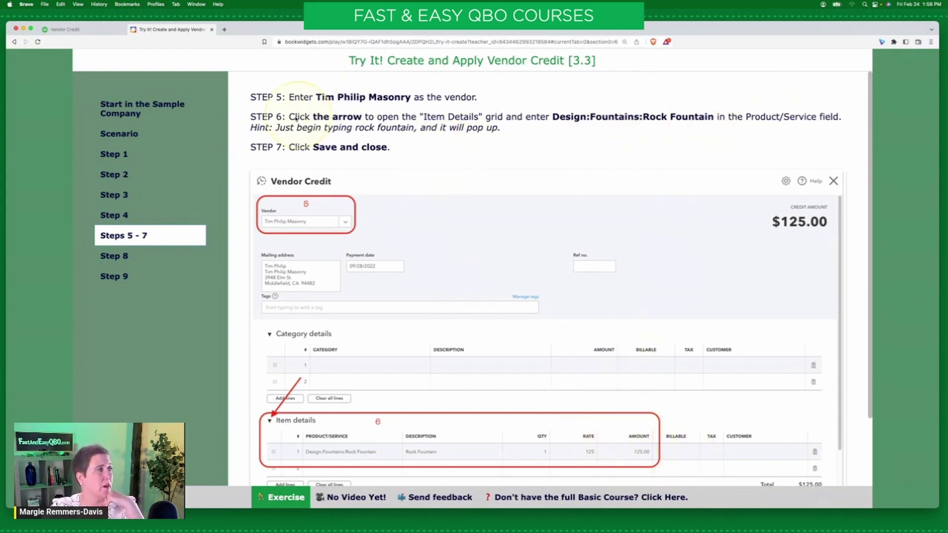
pyautogui.click(88, 29)
pyautogui.click(31, 413)
pyautogui.scroll(-1, 239, 392)
pyautogui.scroll(-5, 239, 392)
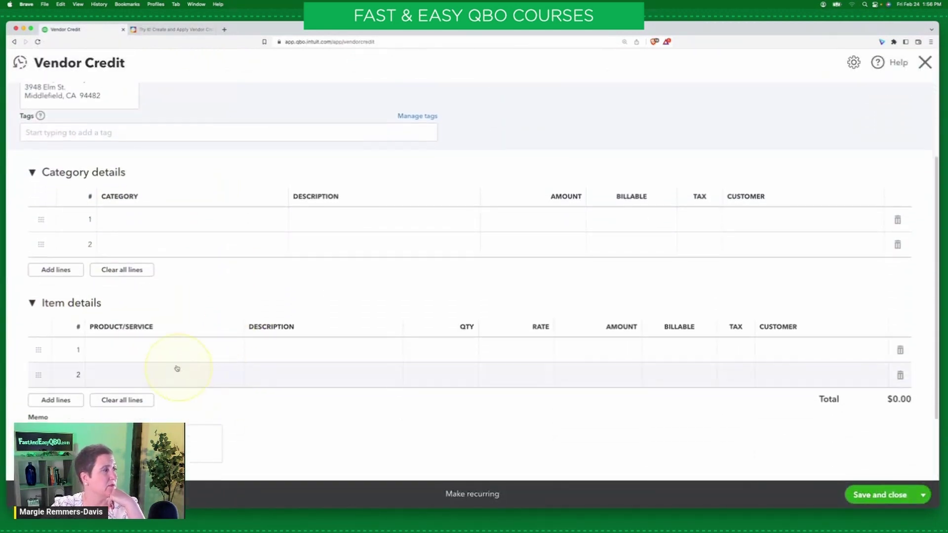
pyautogui.click(176, 355)
pyautogui.write('fount')
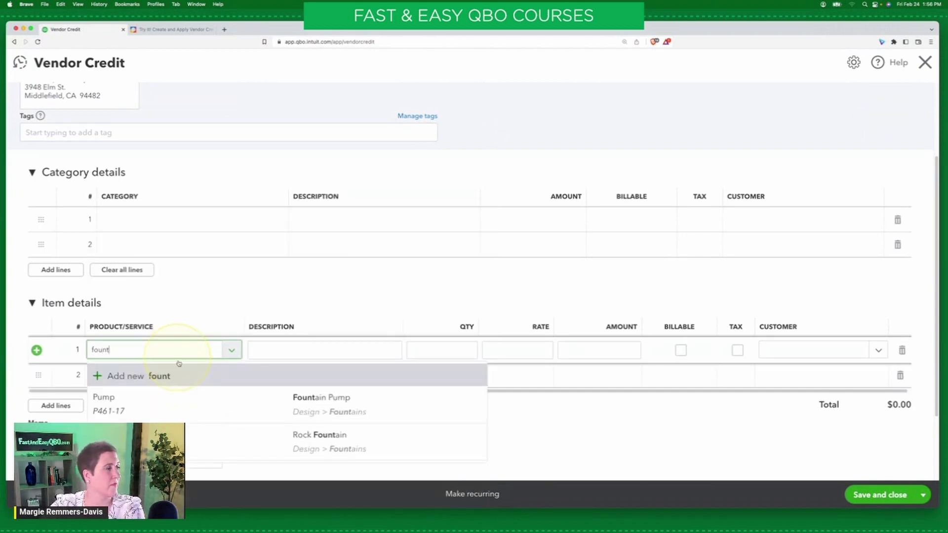
pyautogui.click(305, 442)
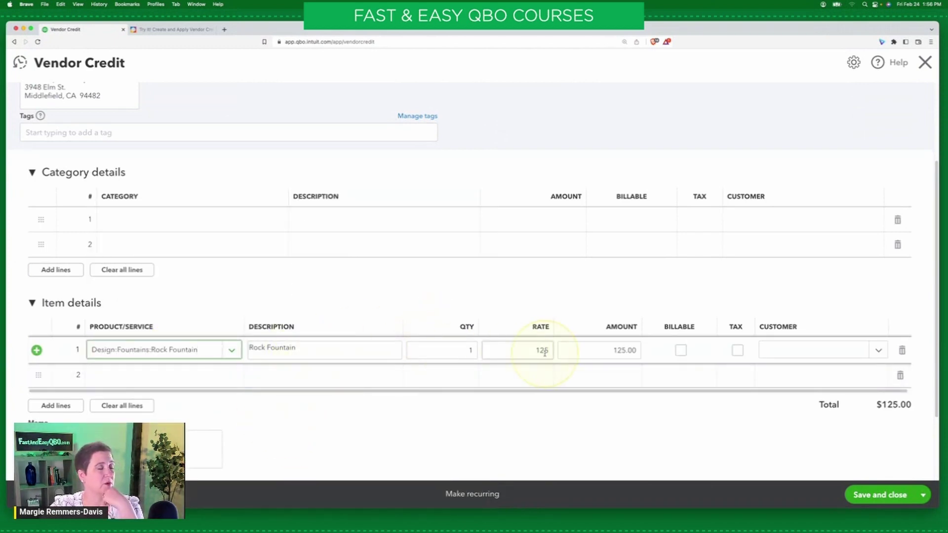
# - Compare the vendor credit with Steps 5 - 7 of the exercise, and save and close it
pyautogui.click(173, 29)
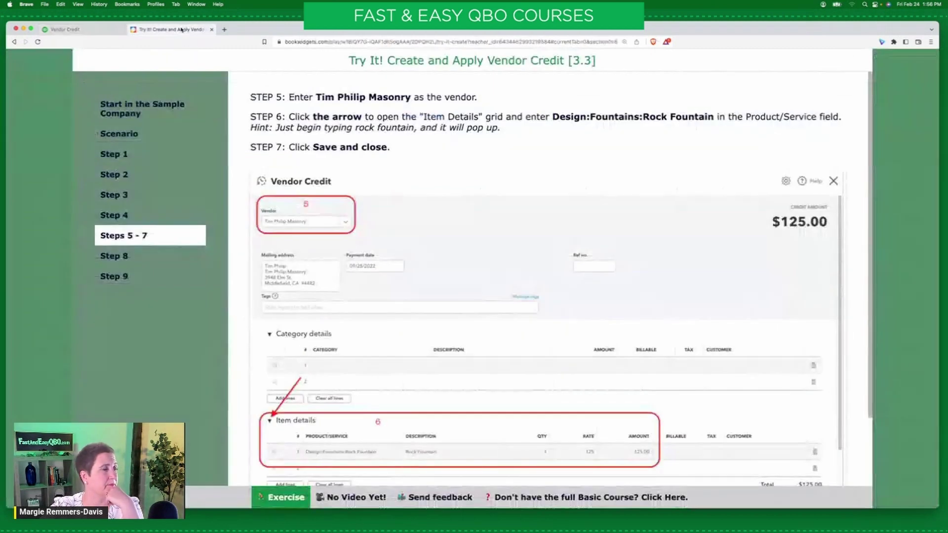
pyautogui.scroll(-1, 494, 363)
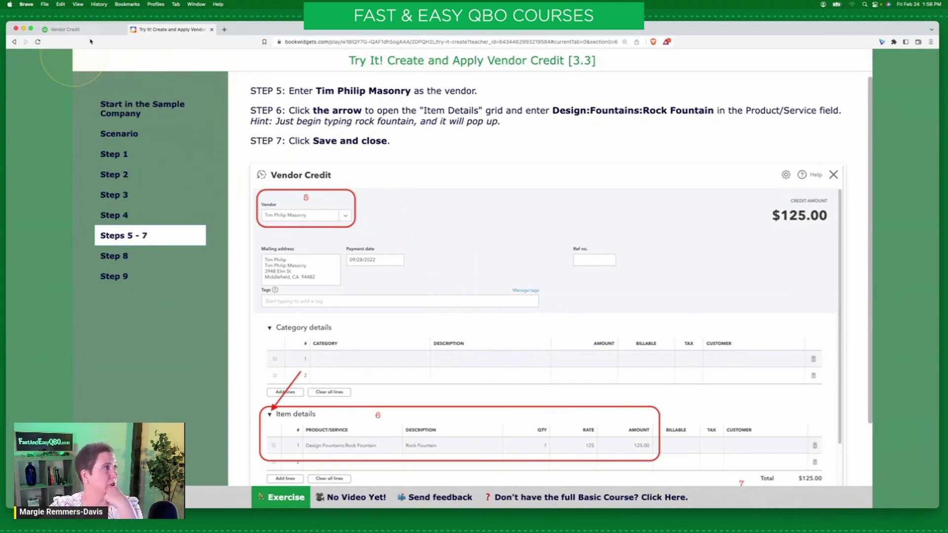
pyautogui.click(74, 29)
pyautogui.moveTo(785, 368); pyautogui.dragTo(901, 440)
pyautogui.click(902, 440)
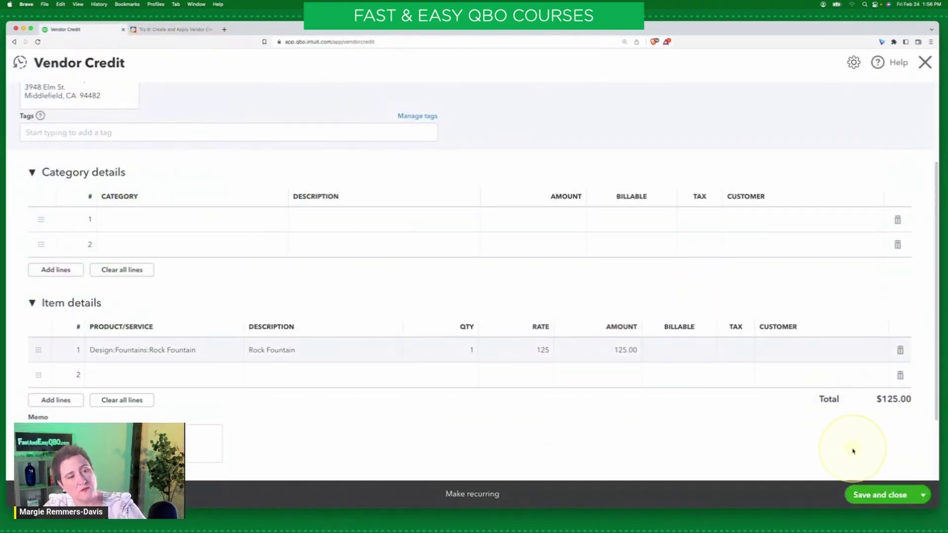
pyautogui.click(884, 496)
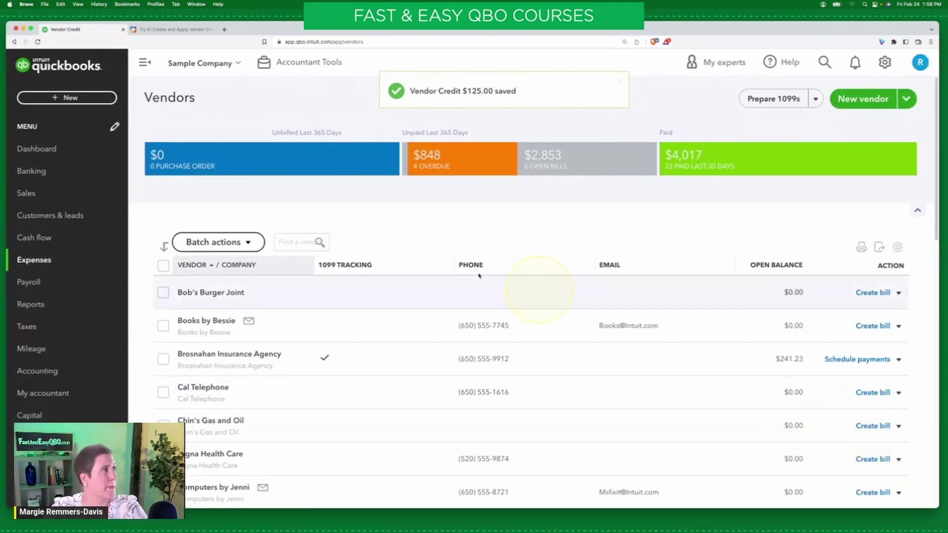
# - Read Step 8 of the exercise on applying the credit to the bill, and return to the sample company
pyautogui.click(196, 4)
pyautogui.click(196, 4)
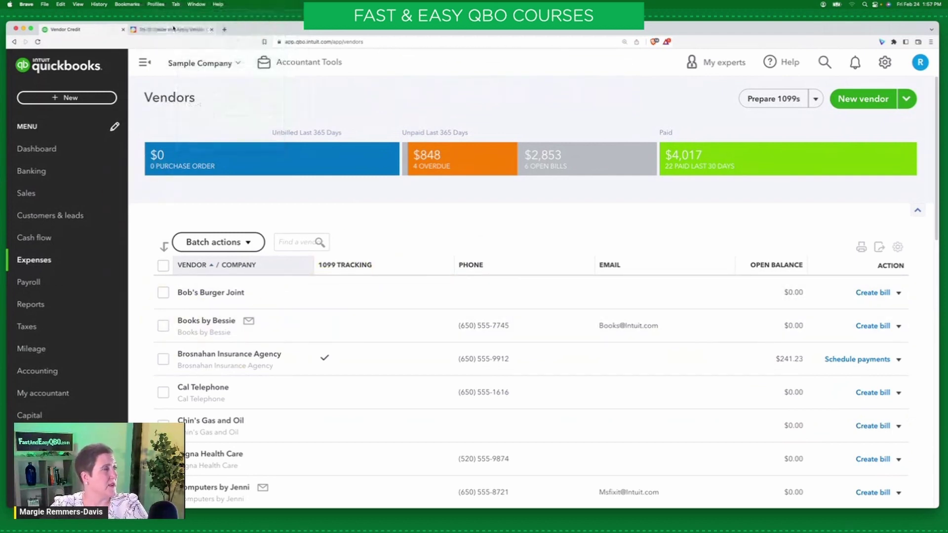
pyautogui.click(183, 29)
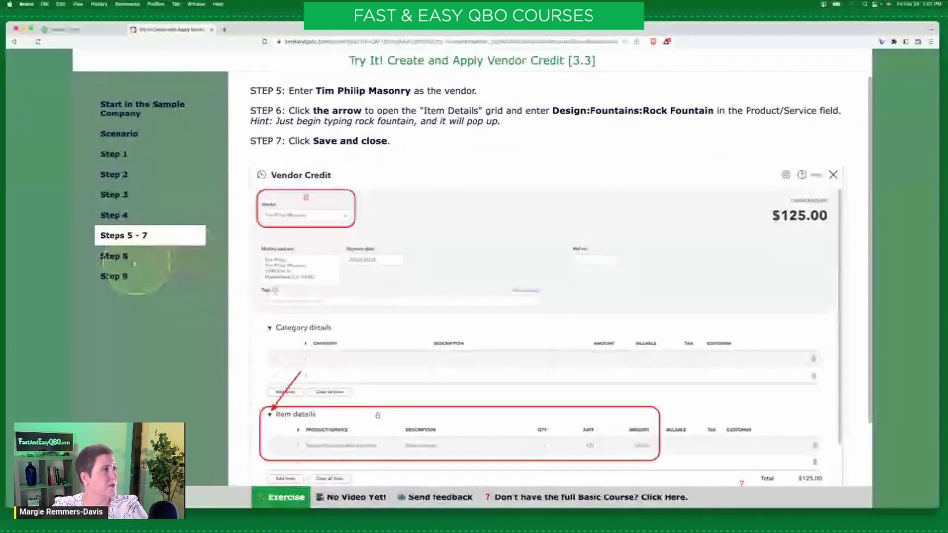
pyautogui.click(126, 257)
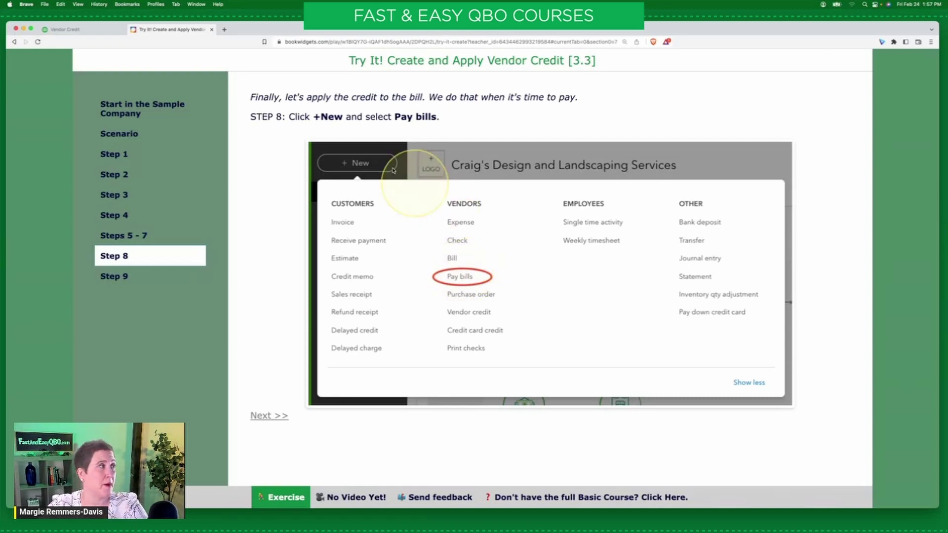
pyautogui.click(63, 30)
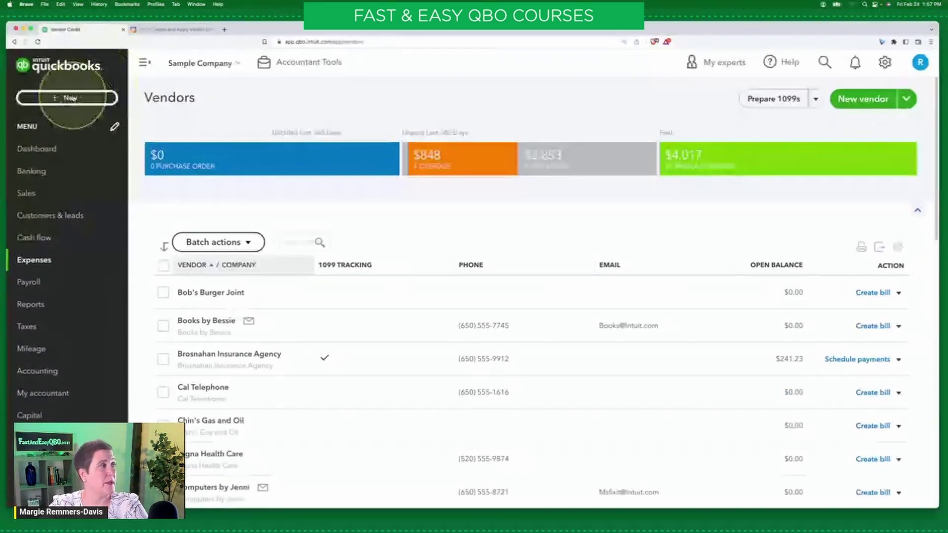
pyautogui.click(71, 98)
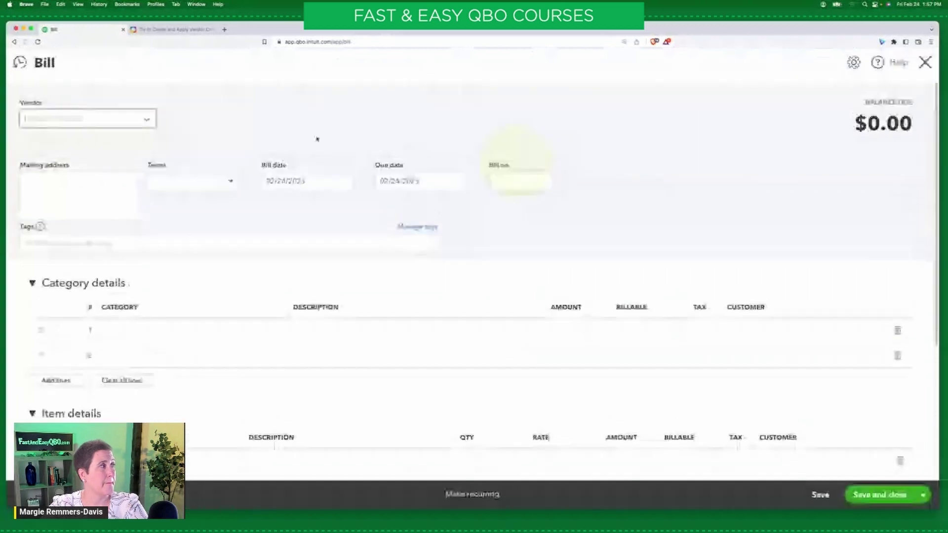
pyautogui.write('N')
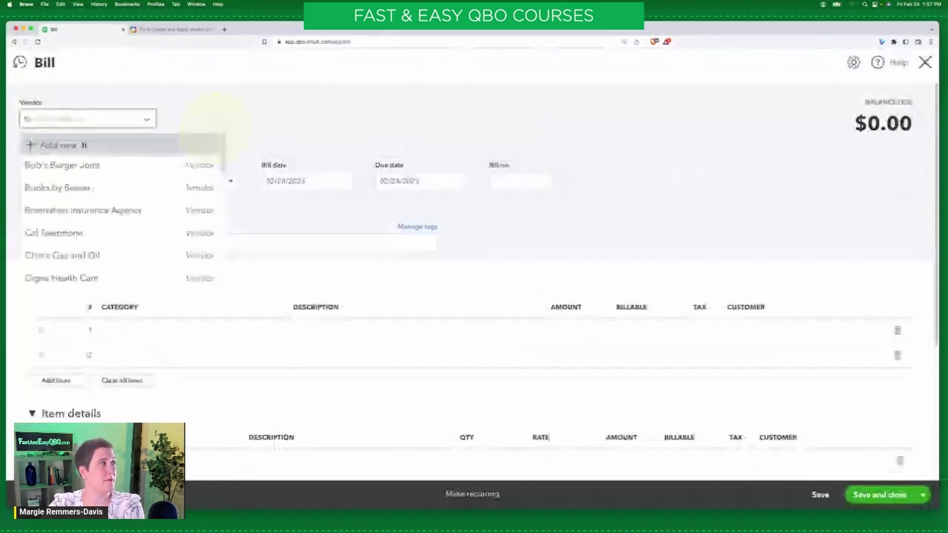
pyautogui.write('im')
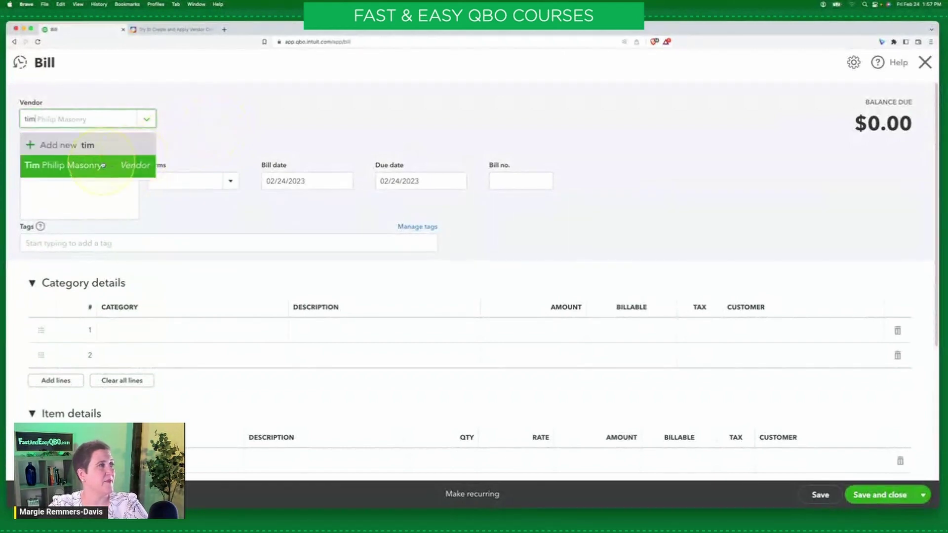
pyautogui.click(103, 165)
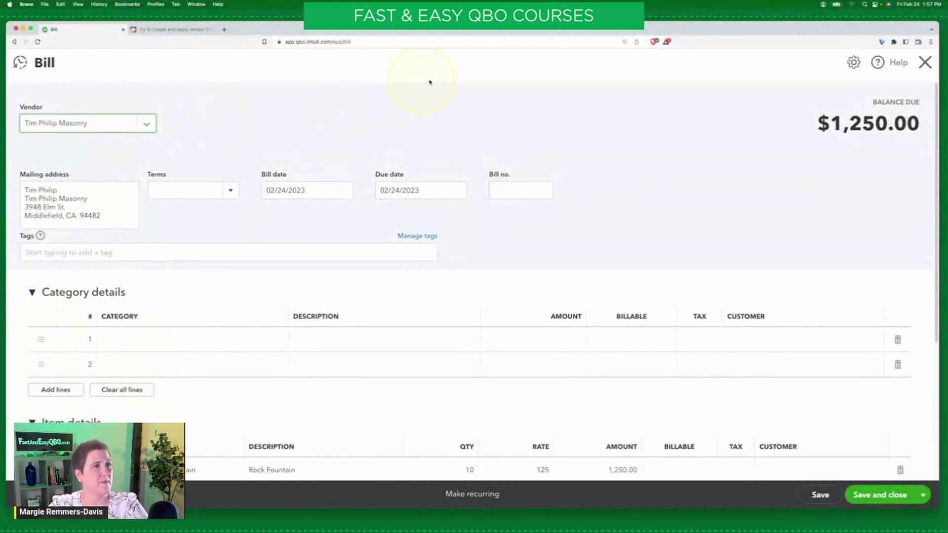
pyautogui.scroll(-5, 447, 121)
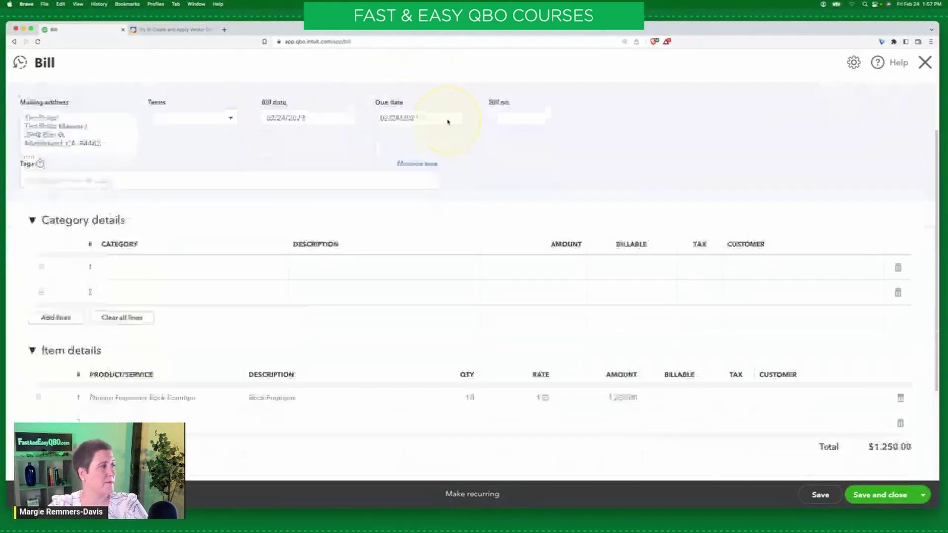
pyautogui.scroll(5, 448, 122)
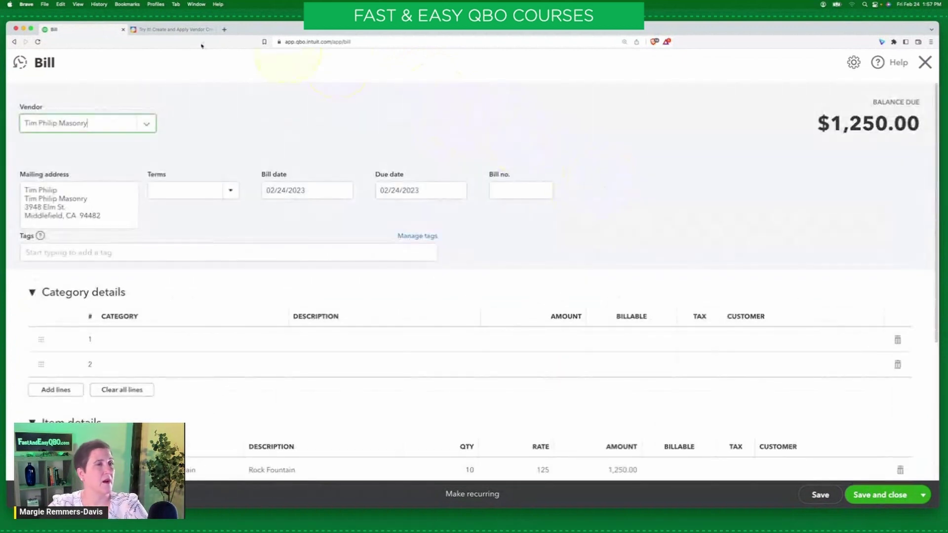
pyautogui.click(925, 63)
pyautogui.click(532, 295)
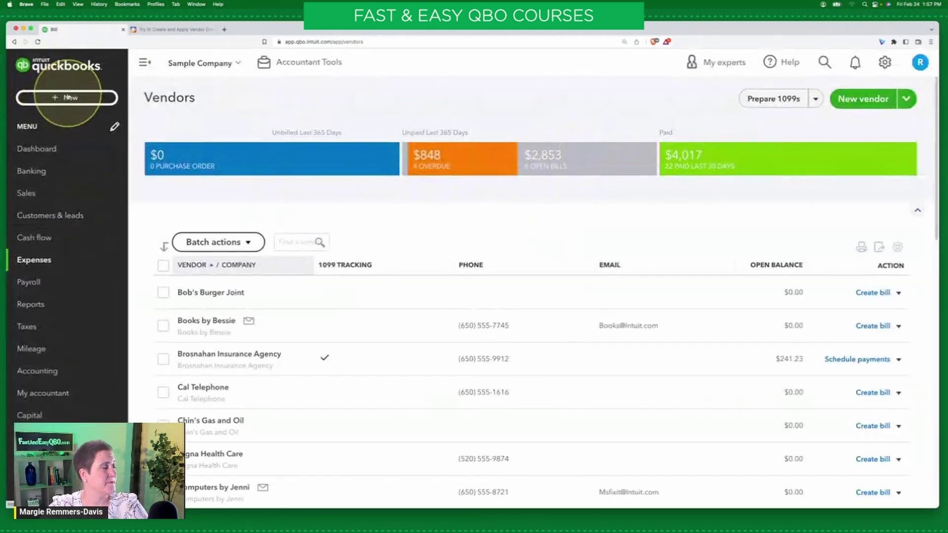
# - Start a new expense with Tim Philip Masonry as the payee
pyautogui.click(69, 97)
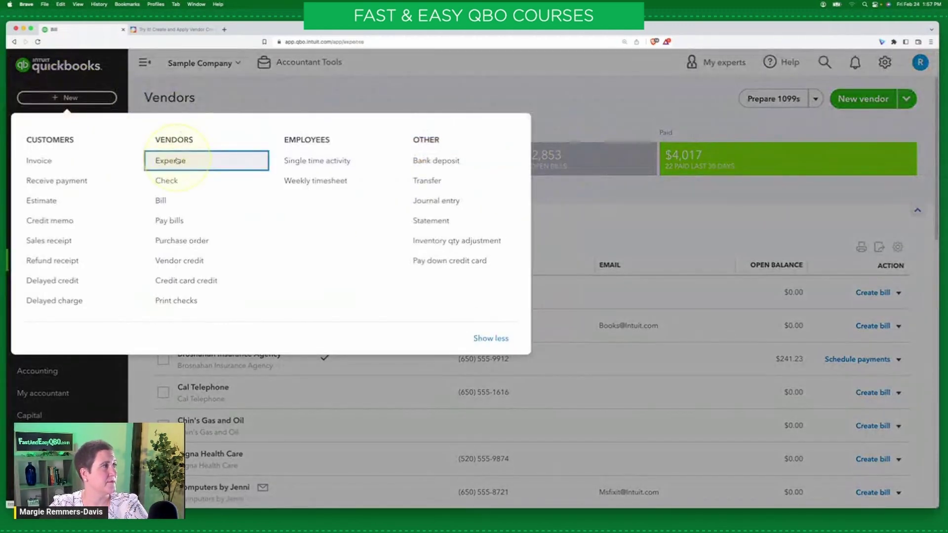
pyautogui.click(176, 160)
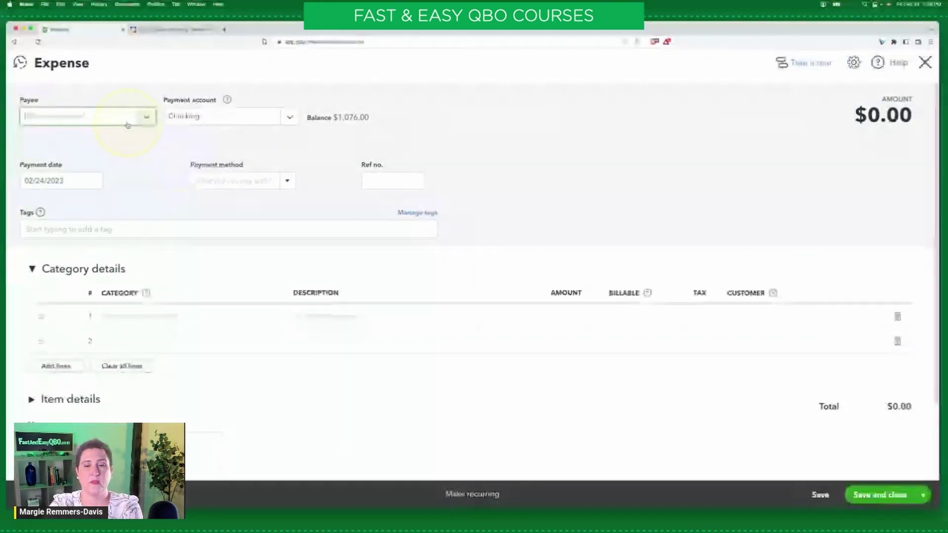
pyautogui.write('tim')
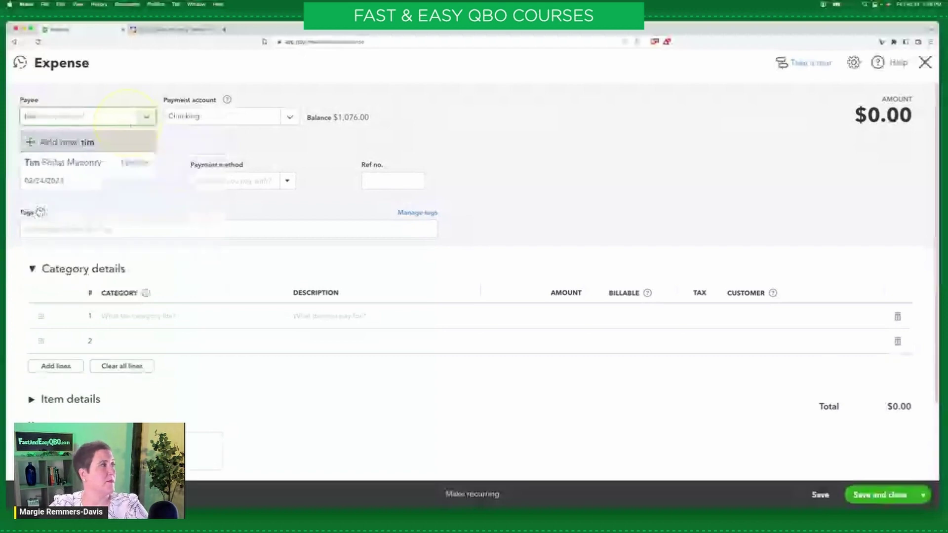
pyautogui.click(92, 161)
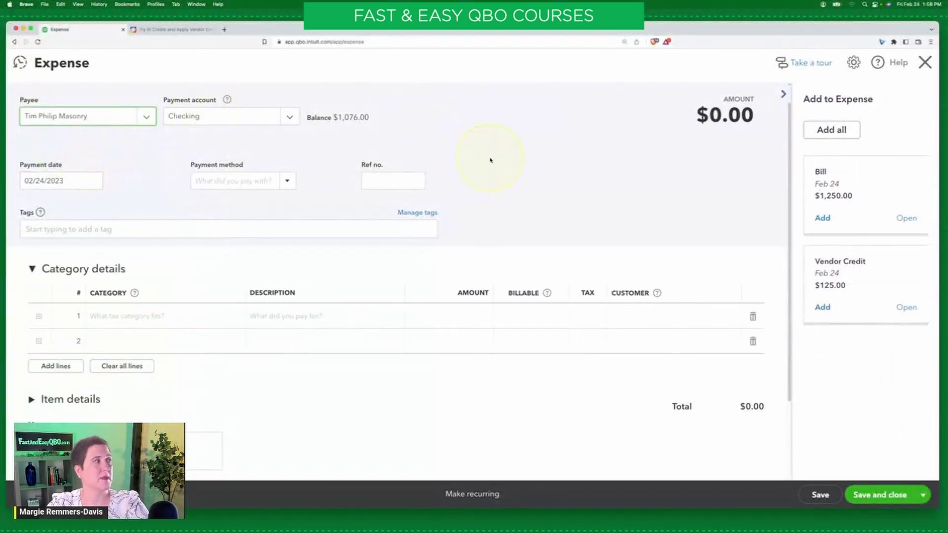